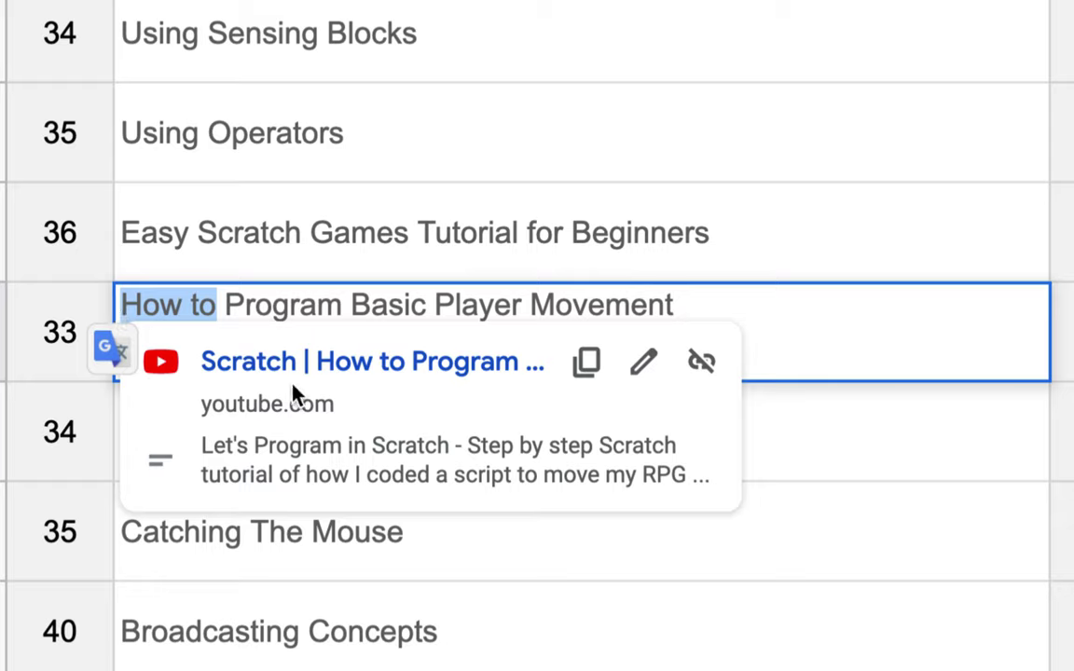
- Review the "How to Program Basic Player Movement" script outline in the spreadsheet
{"action": "left_click", "coordinate": [856, 310]}
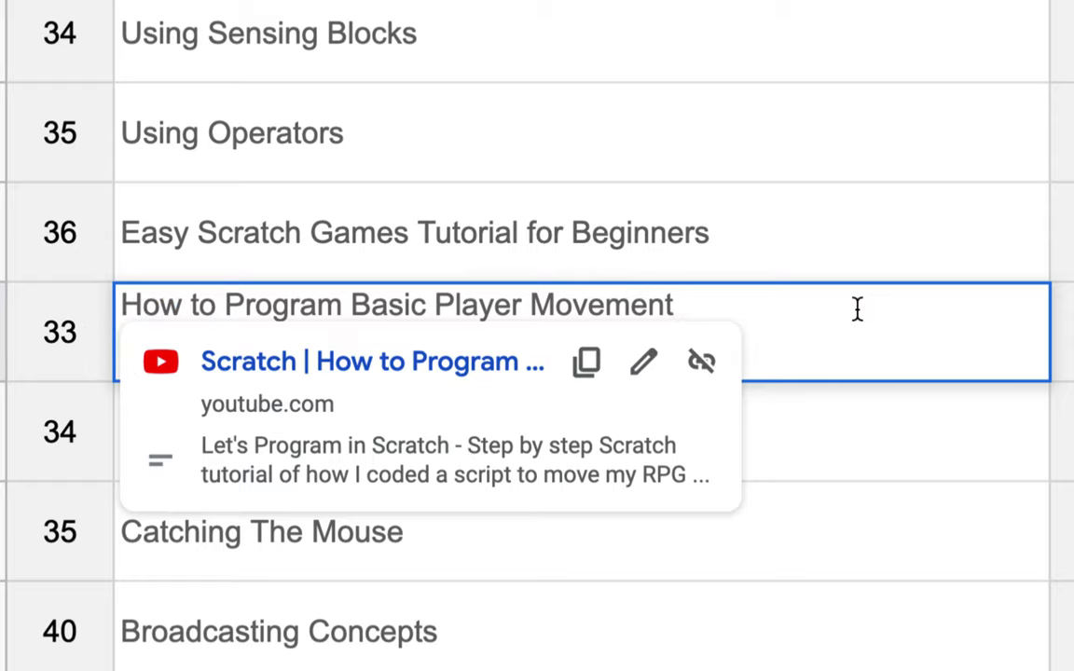
{"action": "left_click", "coordinate": [893, 272]}
{"action": "left_click", "coordinate": [940, 332]}
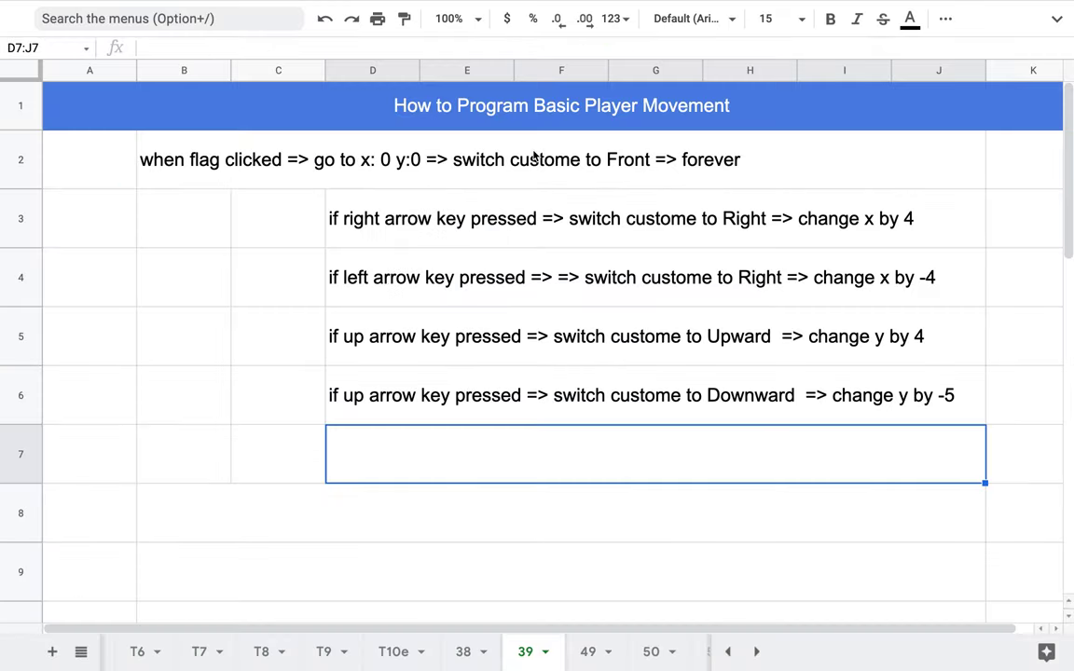
{"action": "left_click", "coordinate": [469, 162]}
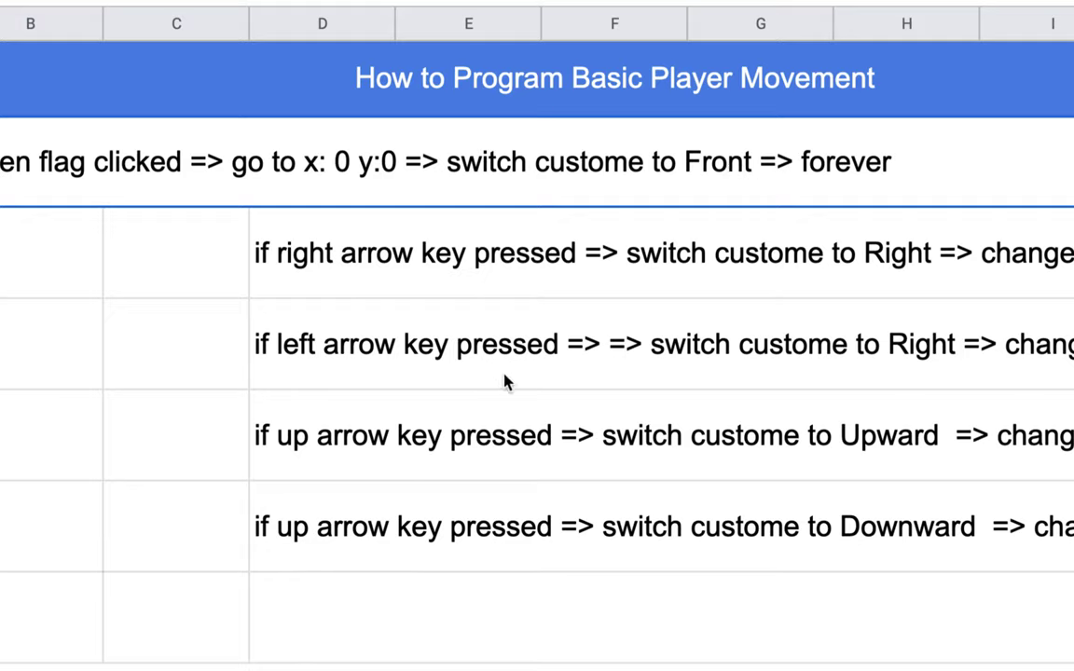
{"action": "scroll", "coordinate": [1047, 349], "scroll_direction": "right", "scroll_amount": 2}
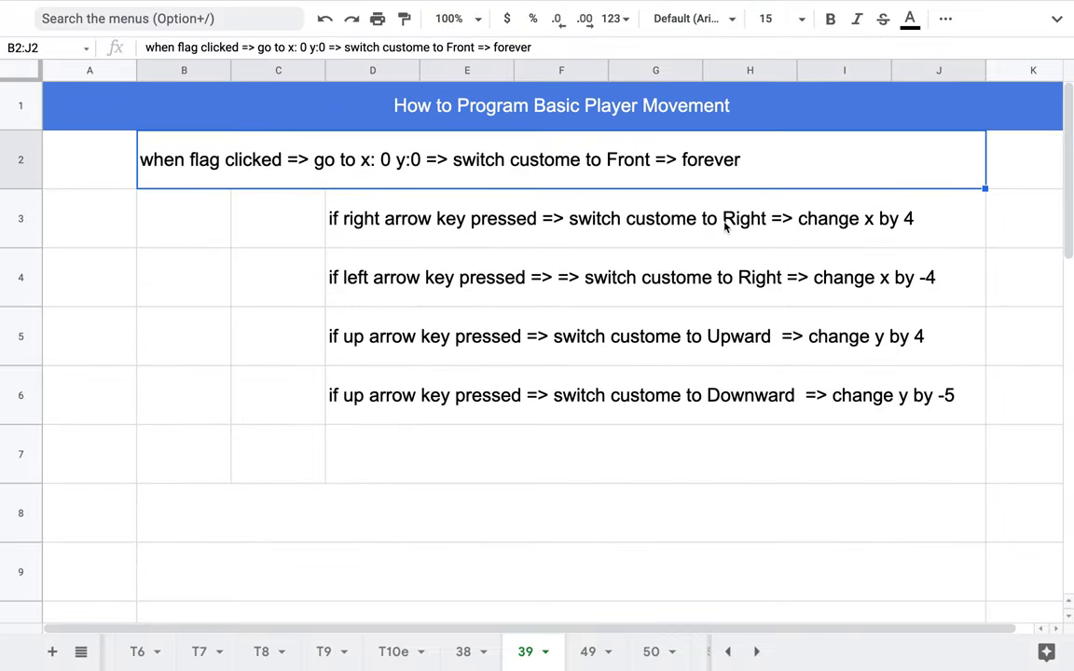
- Switch to the Scratch editor and replace the default cat sprite with a new blank painted sprite
{"action": "key", "text": "ctrl+Right"}
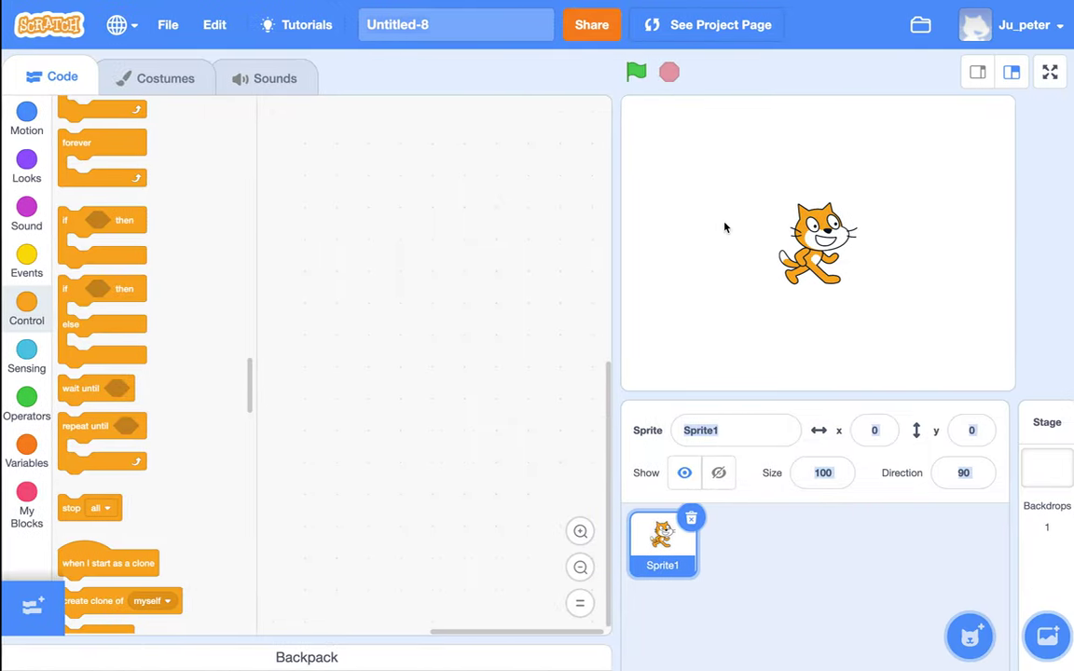
{"action": "left_click", "coordinate": [689, 518]}
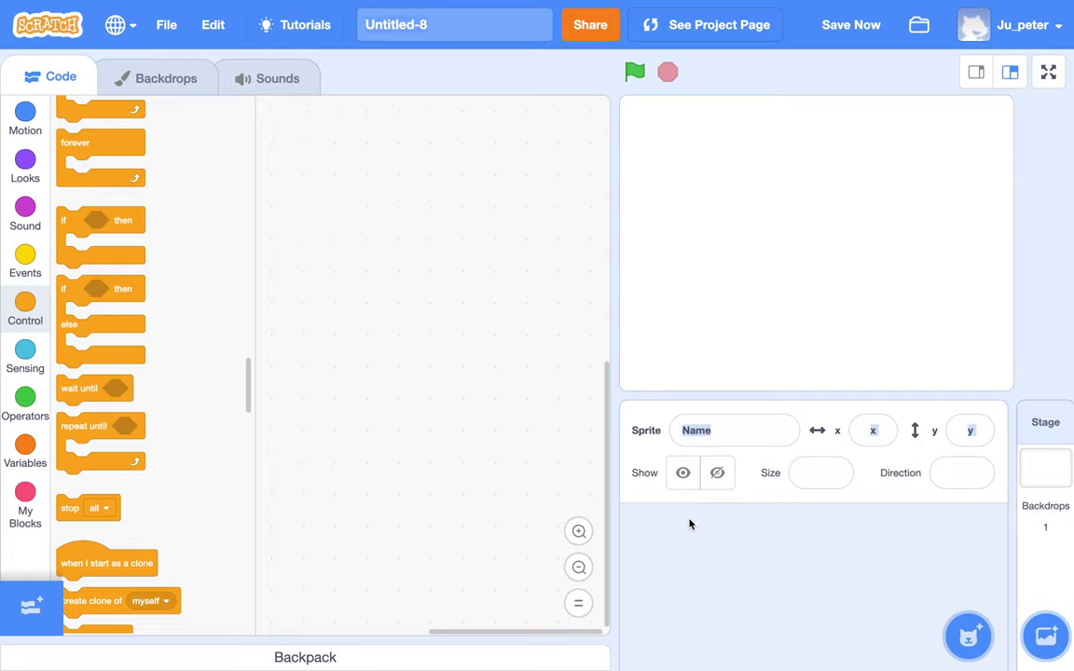
{"action": "mouse_move", "coordinate": [973, 645]}
{"action": "left_click", "coordinate": [967, 557]}
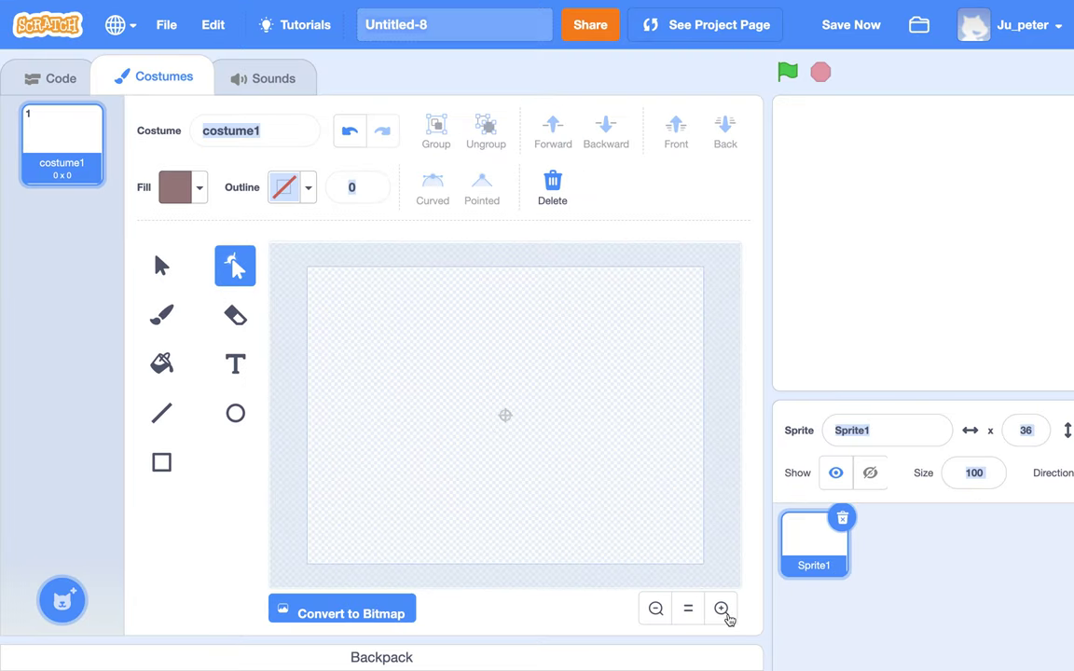
- Draw a green circle about 88 x 88 near the canvas centre with fill color 32, saturation 45 and brightness 63
{"action": "left_click", "coordinate": [721, 608]}
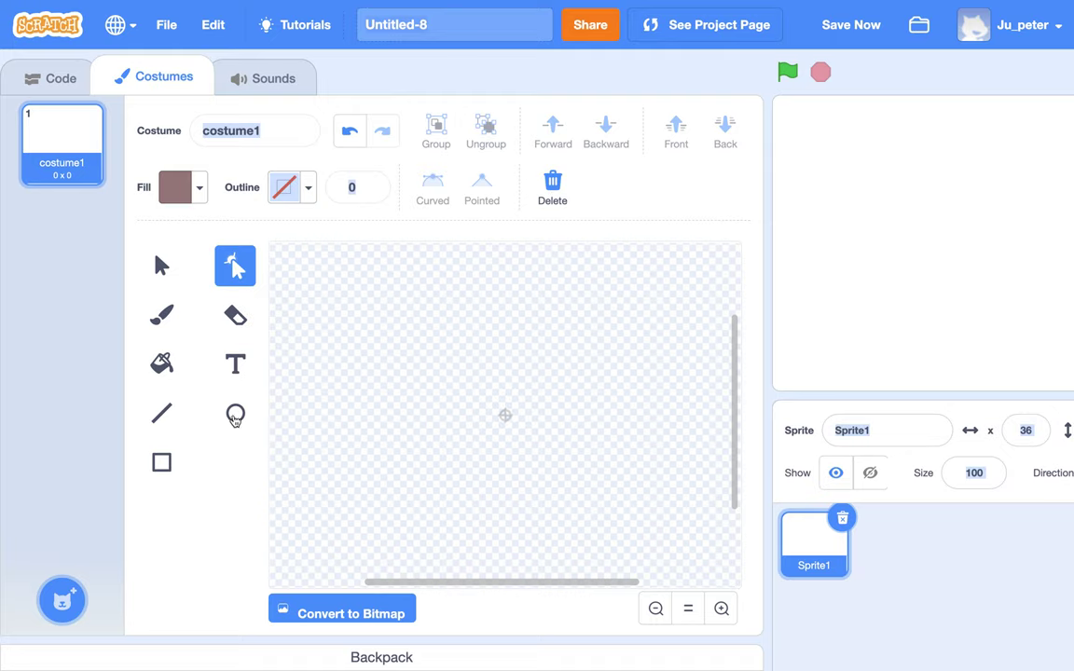
{"action": "left_click", "coordinate": [235, 414]}
{"action": "left_click", "coordinate": [198, 197]}
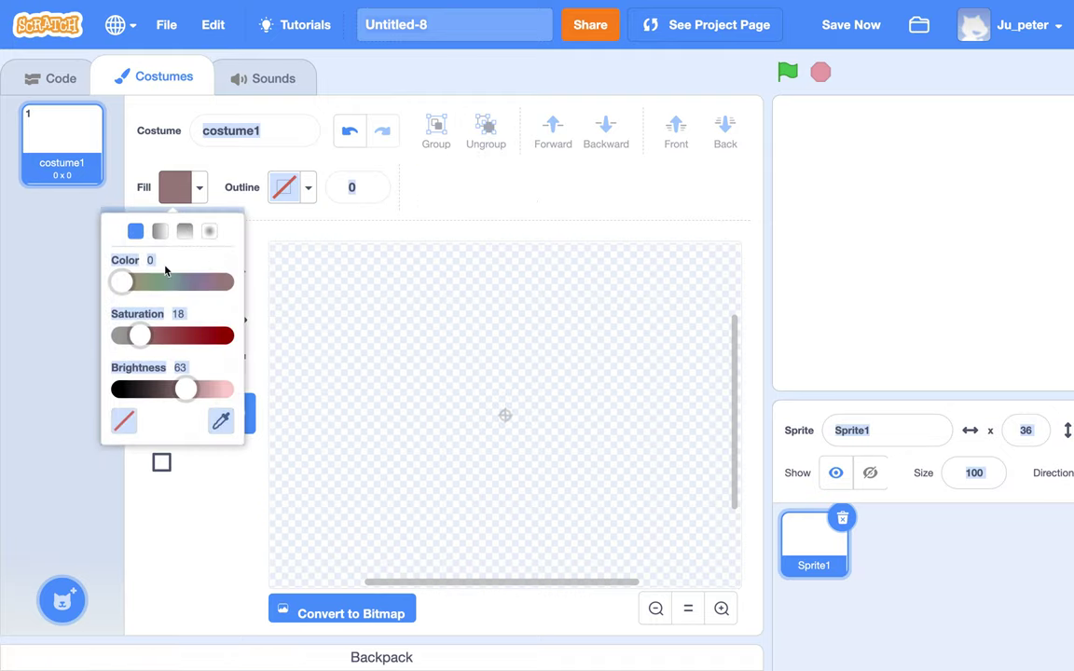
{"action": "left_click_drag", "start_coordinate": [141, 285], "coordinate": [155, 284]}
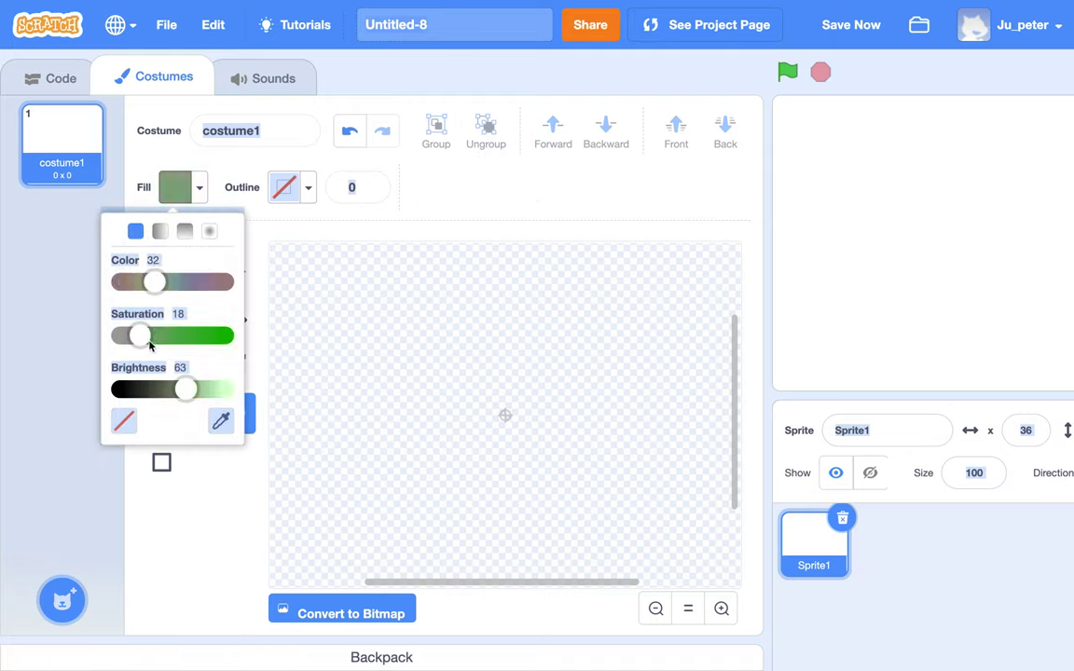
{"action": "left_click_drag", "start_coordinate": [149, 344], "coordinate": [167, 337]}
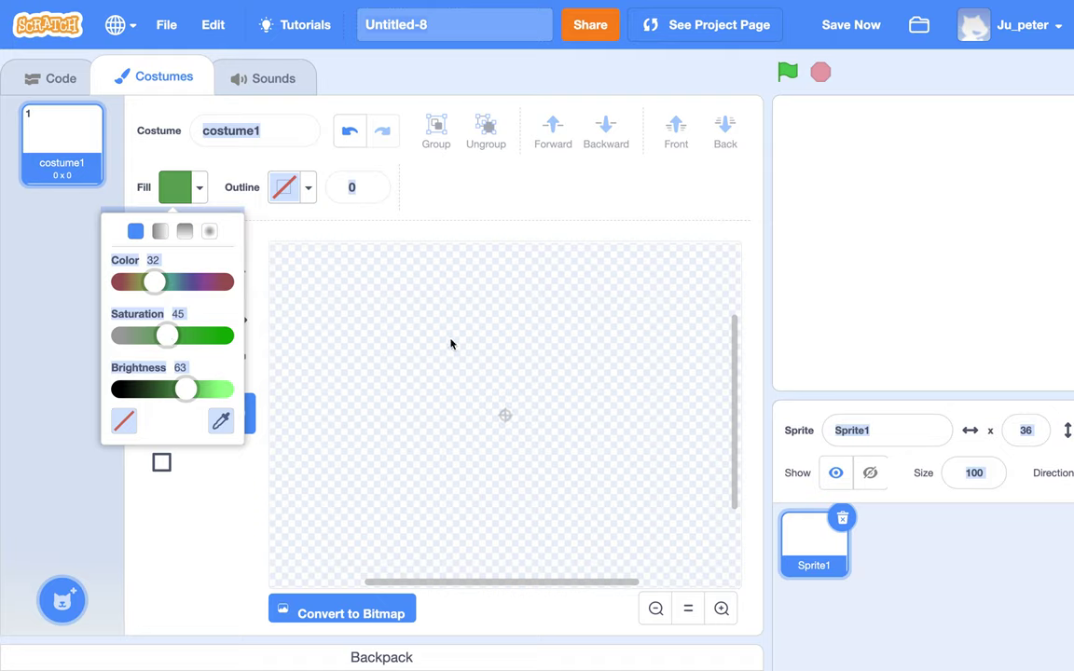
{"action": "left_click_drag", "start_coordinate": [444, 345], "coordinate": [588, 482]}
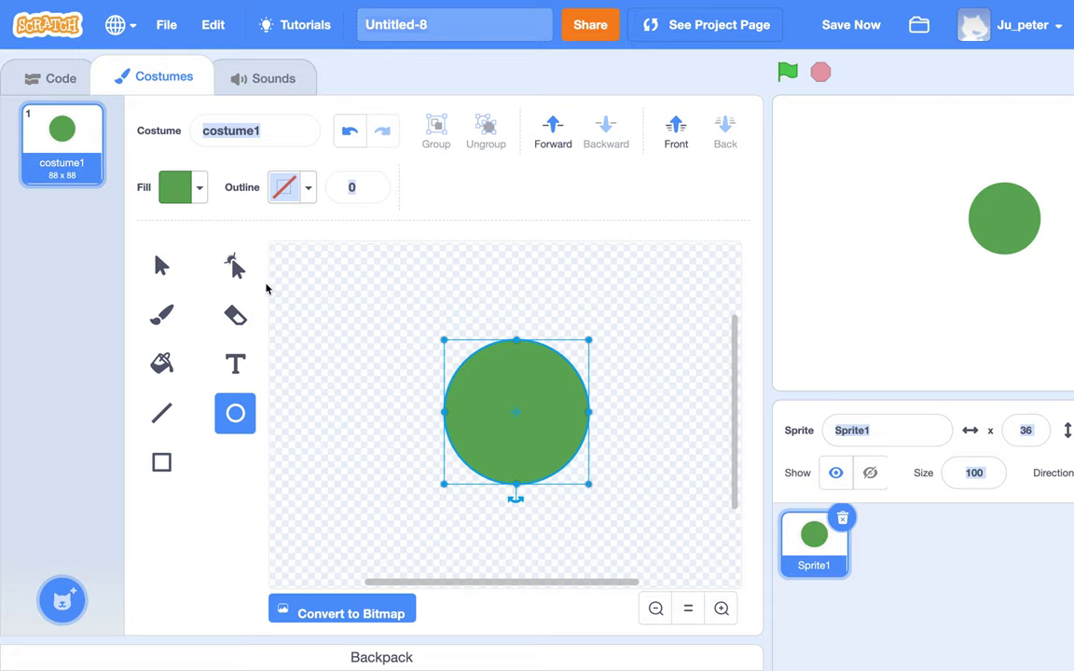
- Reshape the green circle by raising its lowest point to flatten the underside, making it about 88 x 78
{"action": "left_click", "coordinate": [234, 265]}
{"action": "left_click_drag", "start_coordinate": [517, 485], "coordinate": [515, 467]}
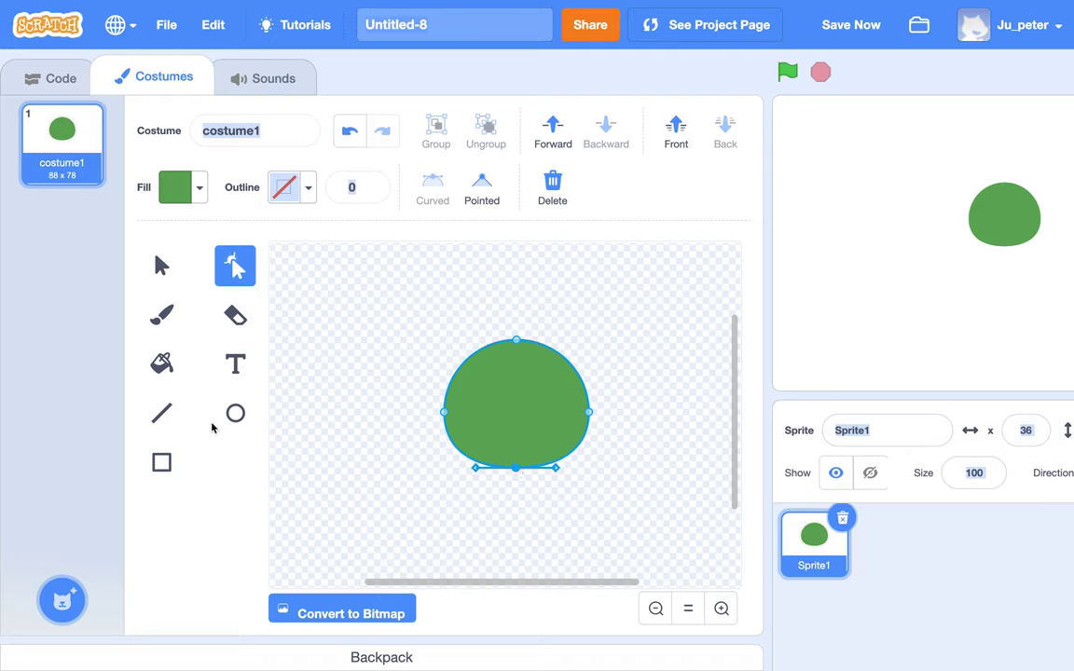
{"action": "left_click", "coordinate": [333, 470]}
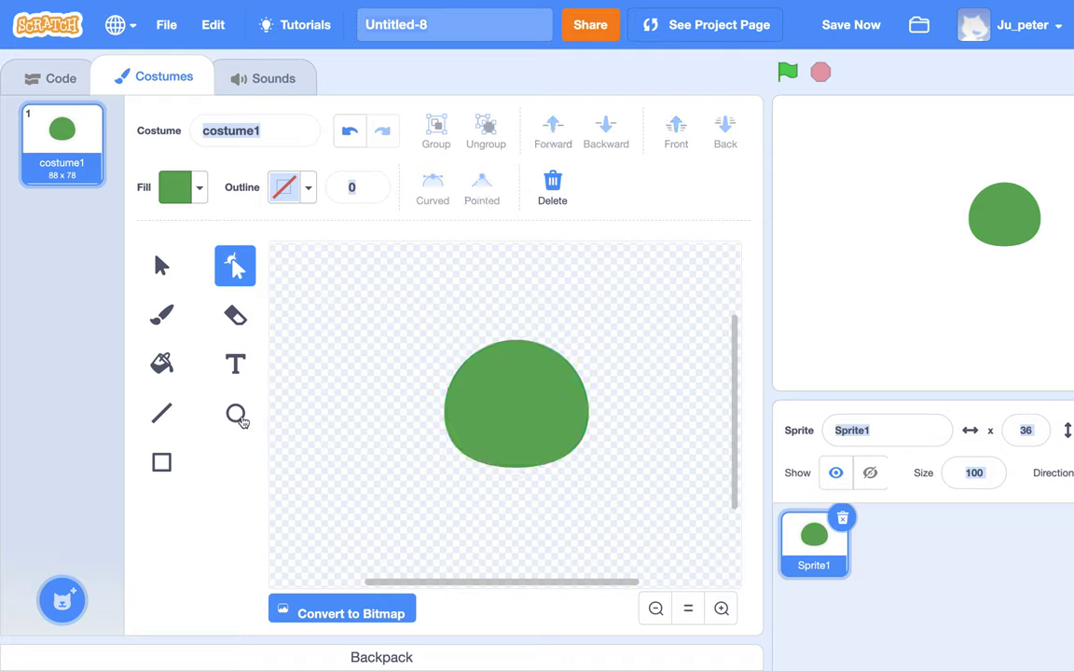
- Draw a narrow upright oval eye left of the green body's centre with fill color 0, saturation 0 and brightness 11
{"action": "left_click", "coordinate": [238, 415]}
{"action": "left_click", "coordinate": [201, 200]}
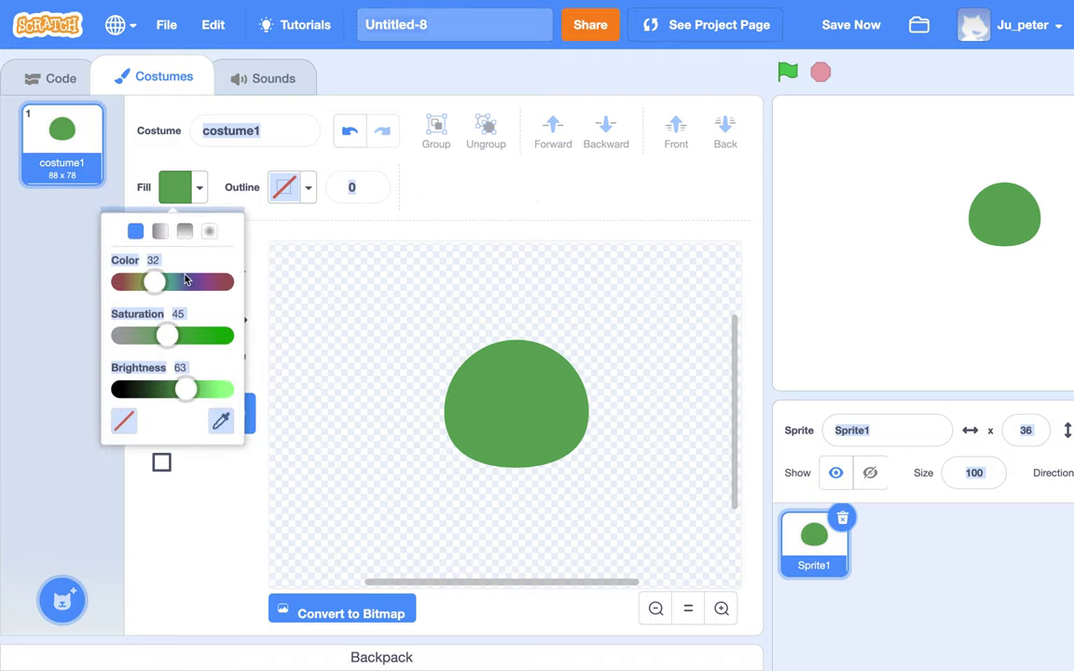
{"action": "left_click_drag", "start_coordinate": [149, 280], "coordinate": [103, 276]}
{"action": "left_click_drag", "start_coordinate": [163, 335], "coordinate": [70, 334]}
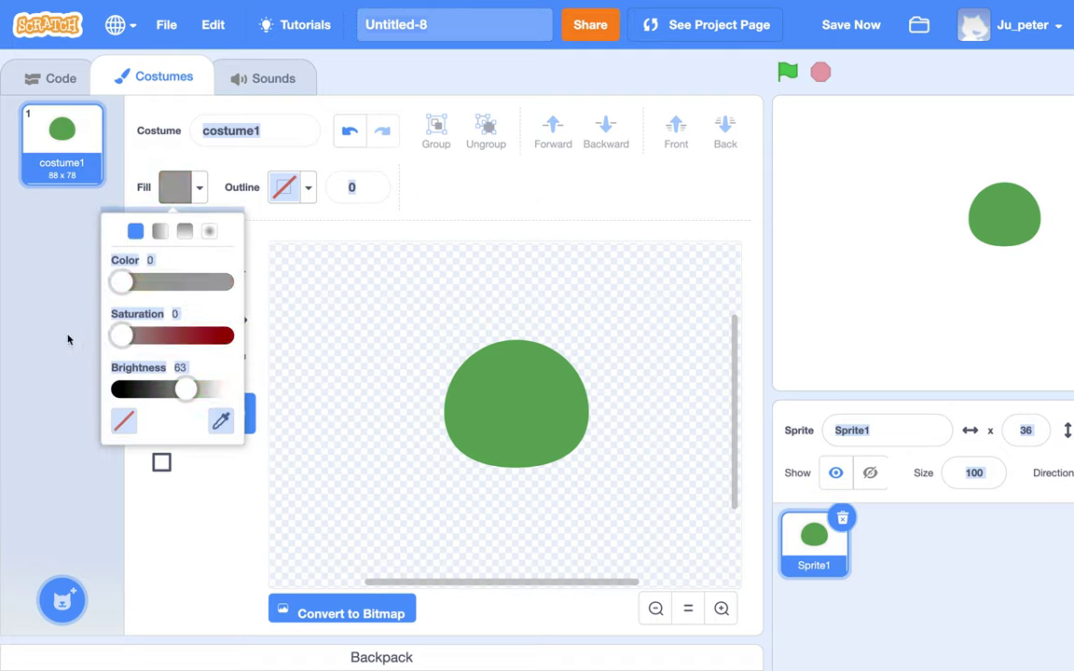
{"action": "left_click_drag", "start_coordinate": [185, 389], "coordinate": [130, 401]}
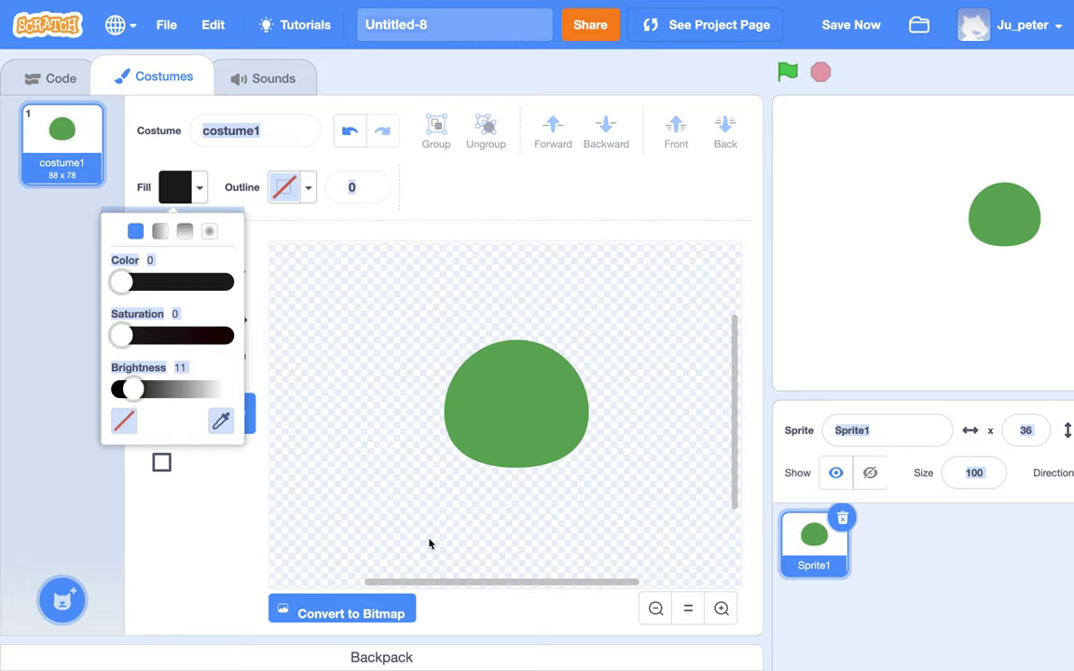
{"action": "left_click", "coordinate": [485, 399]}
{"action": "left_click_drag", "start_coordinate": [488, 400], "coordinate": [511, 444]}
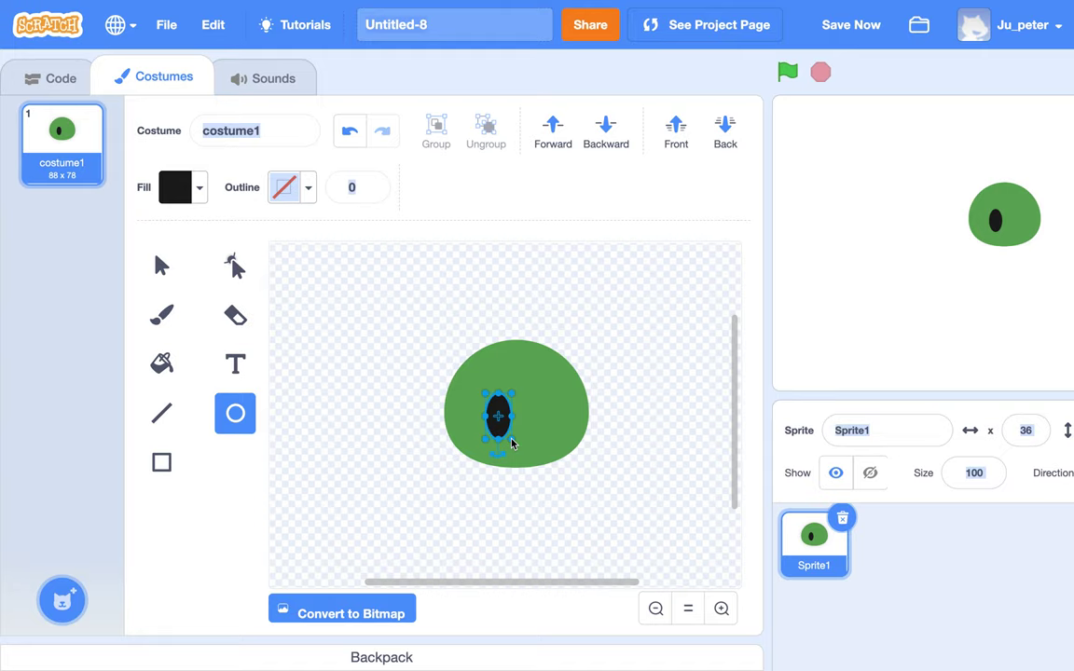
{"action": "left_click", "coordinate": [466, 444]}
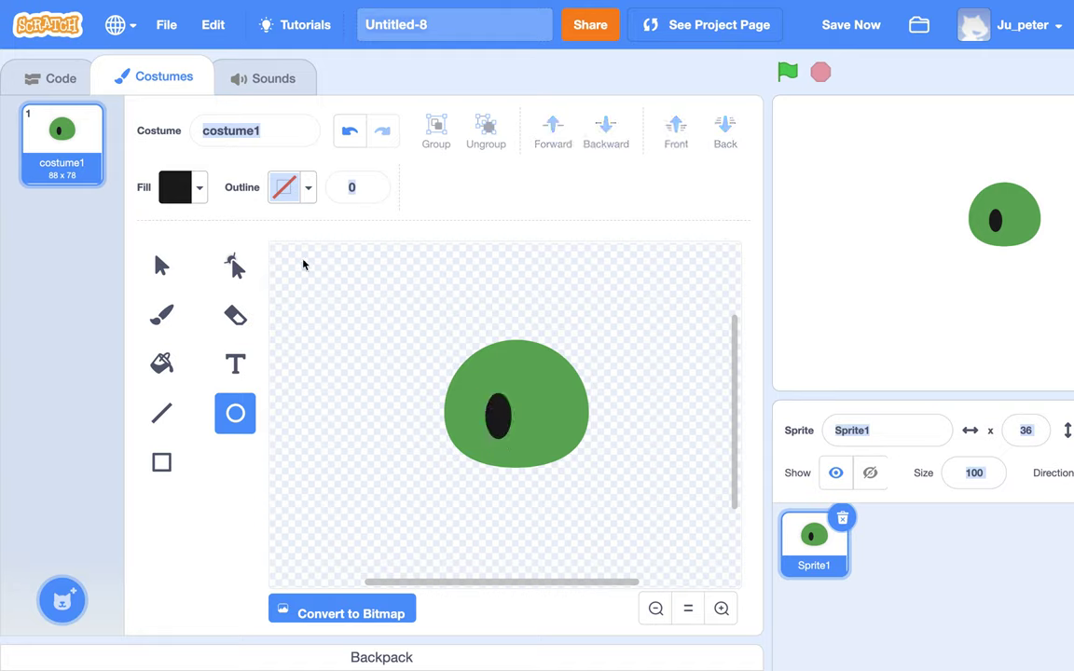
- Draw a grey oval with fill brightness 41 over the lower part of the black eye
{"action": "left_click", "coordinate": [198, 190]}
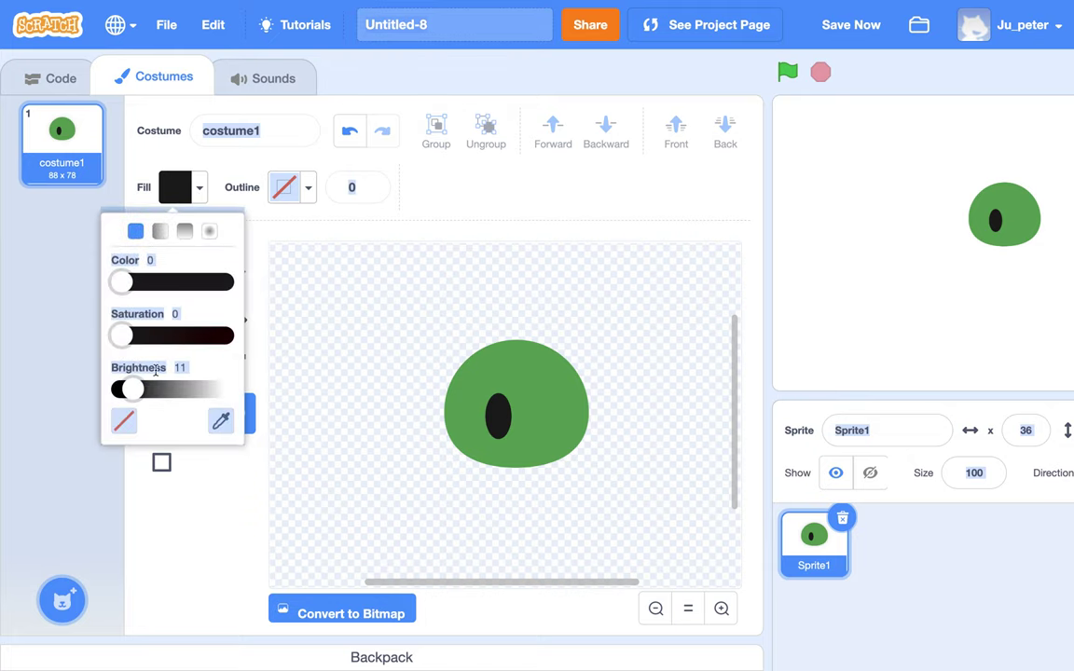
{"action": "left_click_drag", "start_coordinate": [136, 389], "coordinate": [168, 391]}
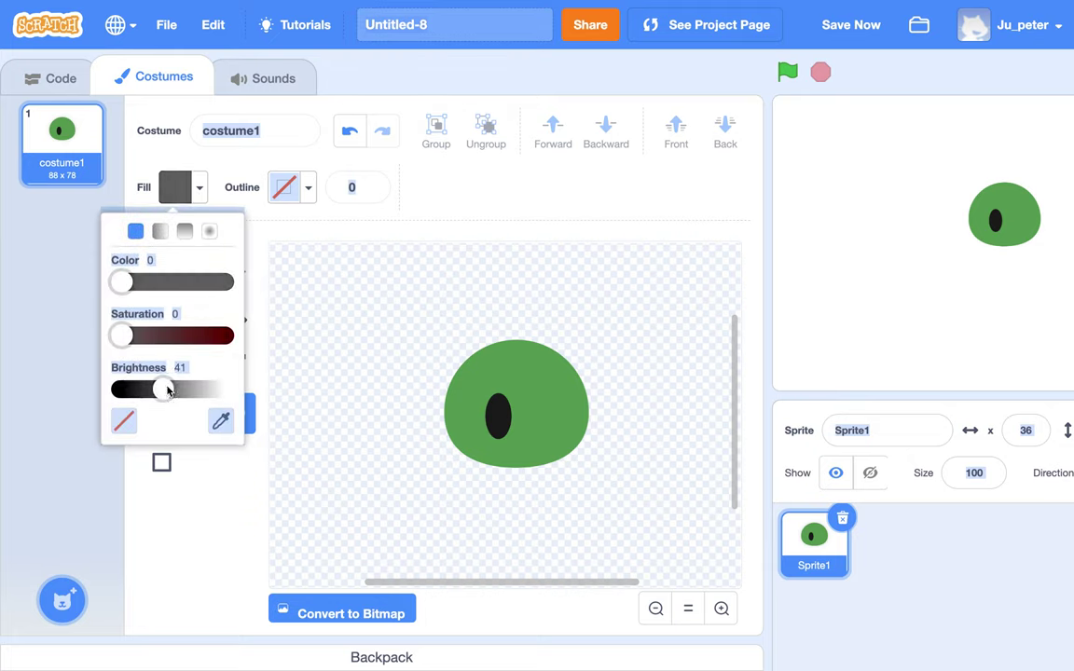
{"action": "left_click", "coordinate": [187, 546]}
{"action": "left_click_drag", "start_coordinate": [489, 413], "coordinate": [510, 446]}
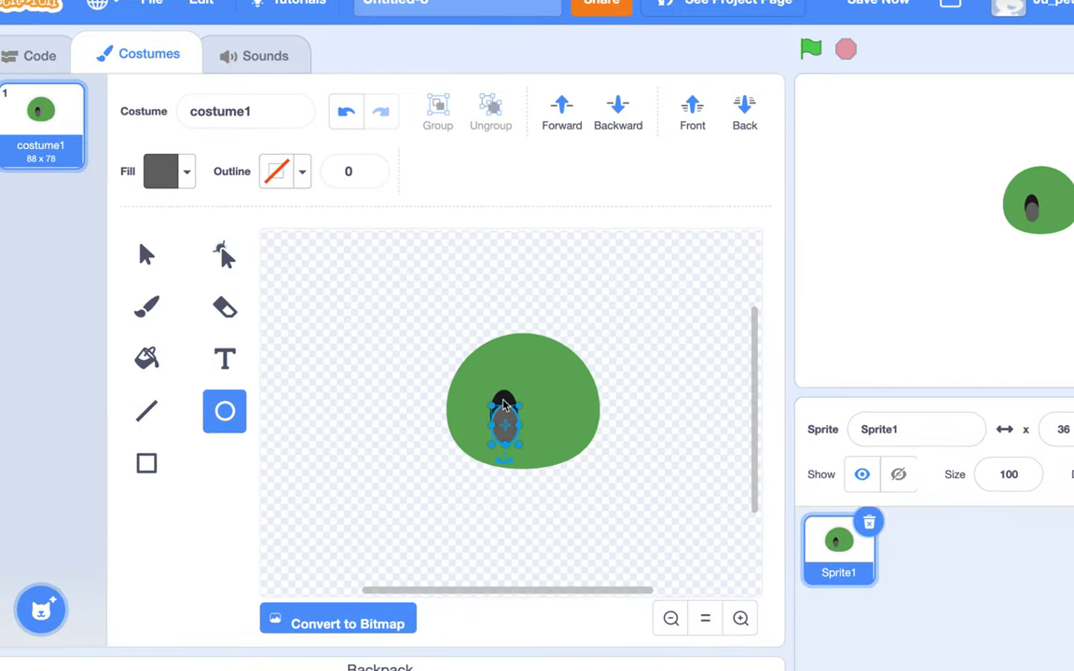
{"action": "left_click", "coordinate": [504, 399]}
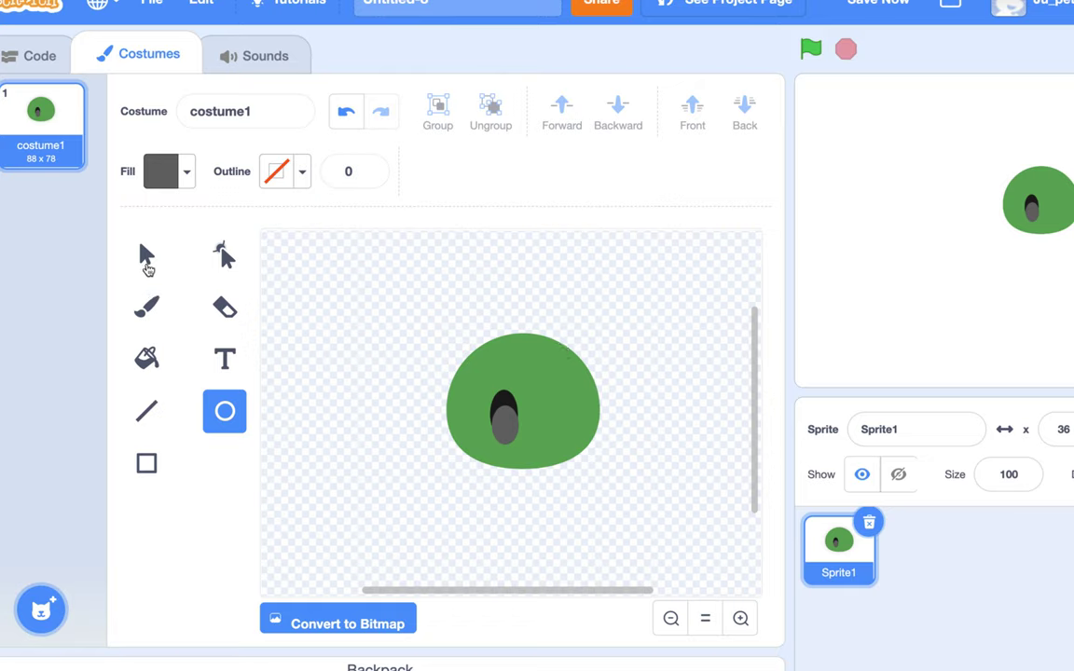
- Send the grey oval one level backward so it sits behind the black eye
{"action": "left_click", "coordinate": [147, 254]}
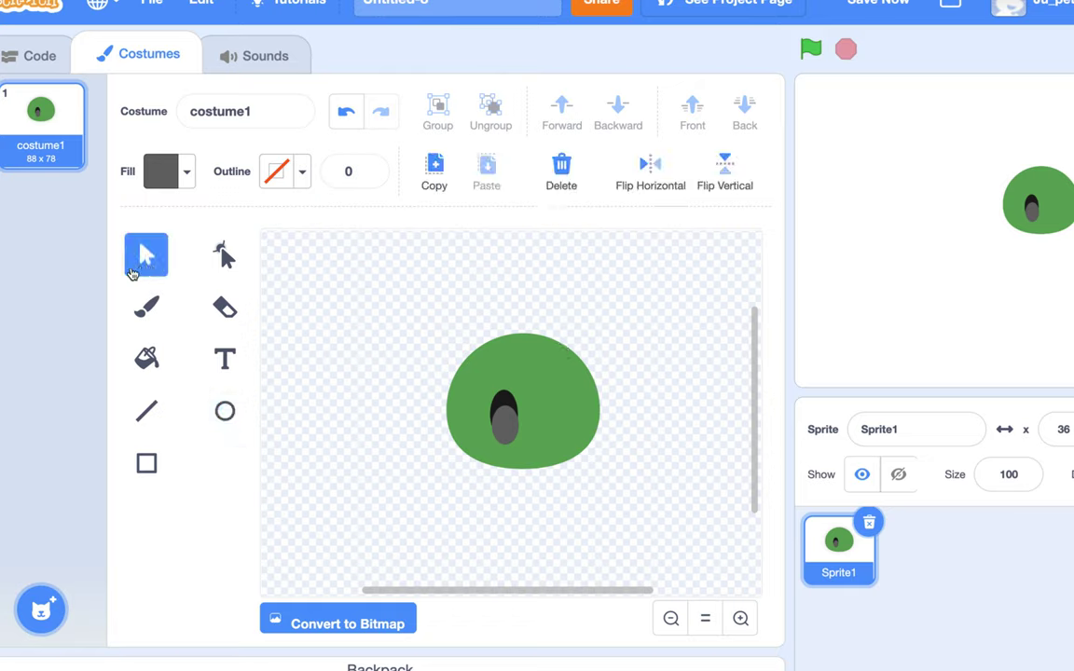
{"action": "left_click", "coordinate": [505, 424]}
{"action": "left_click", "coordinate": [622, 120]}
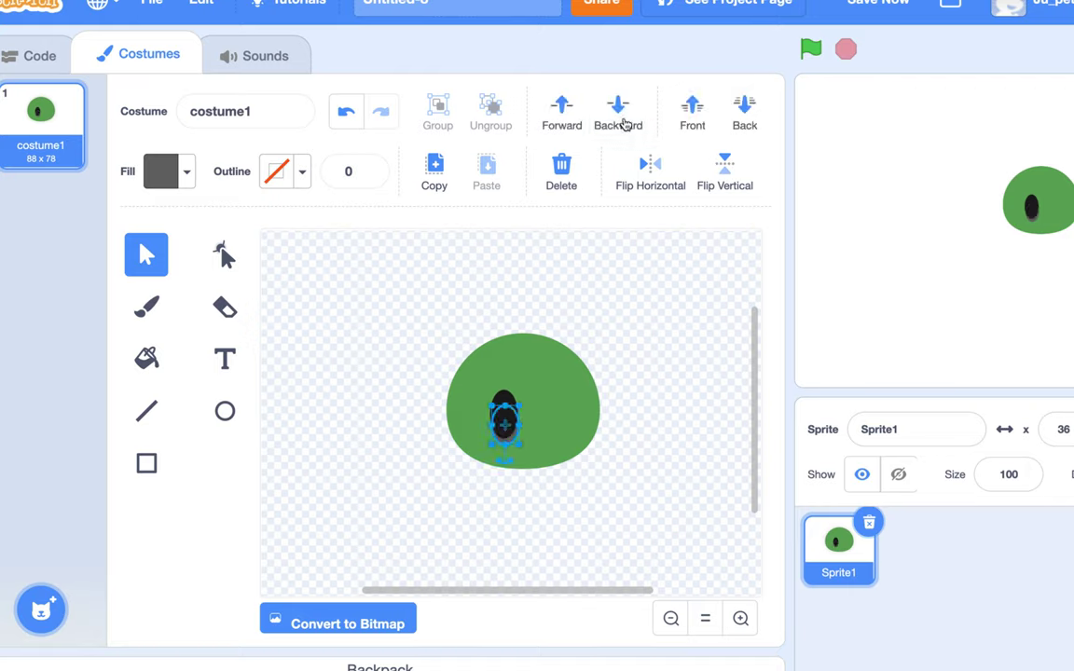
{"action": "left_click", "coordinate": [278, 442]}
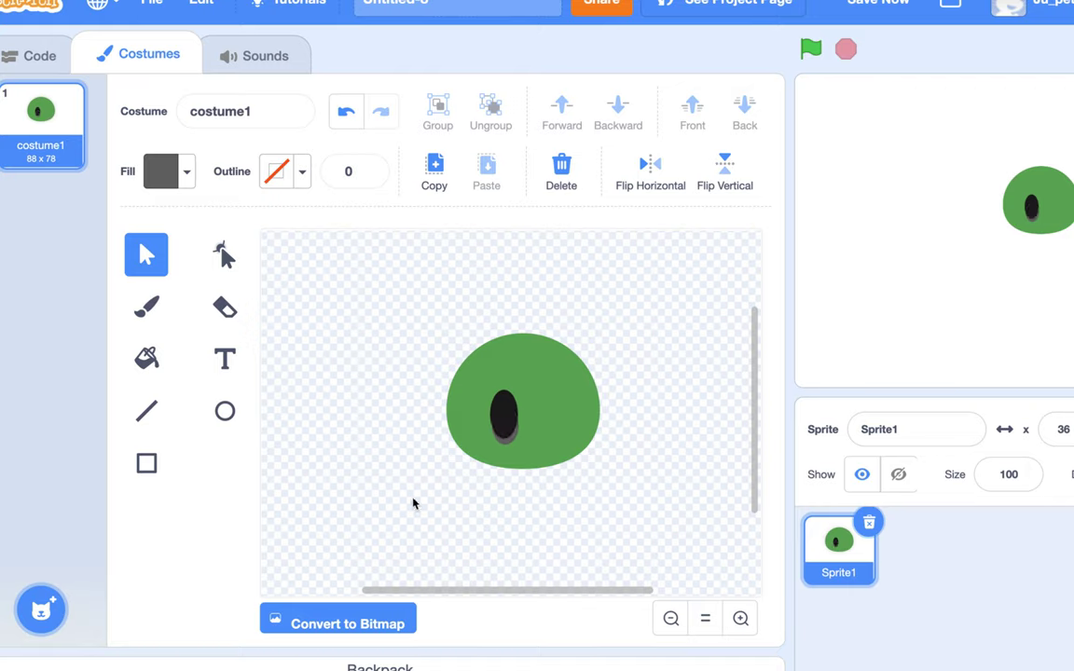
- Reshape the grey oval by pulling its lowest point slightly downward so more shadow shows beneath the eye
{"action": "left_click", "coordinate": [506, 434]}
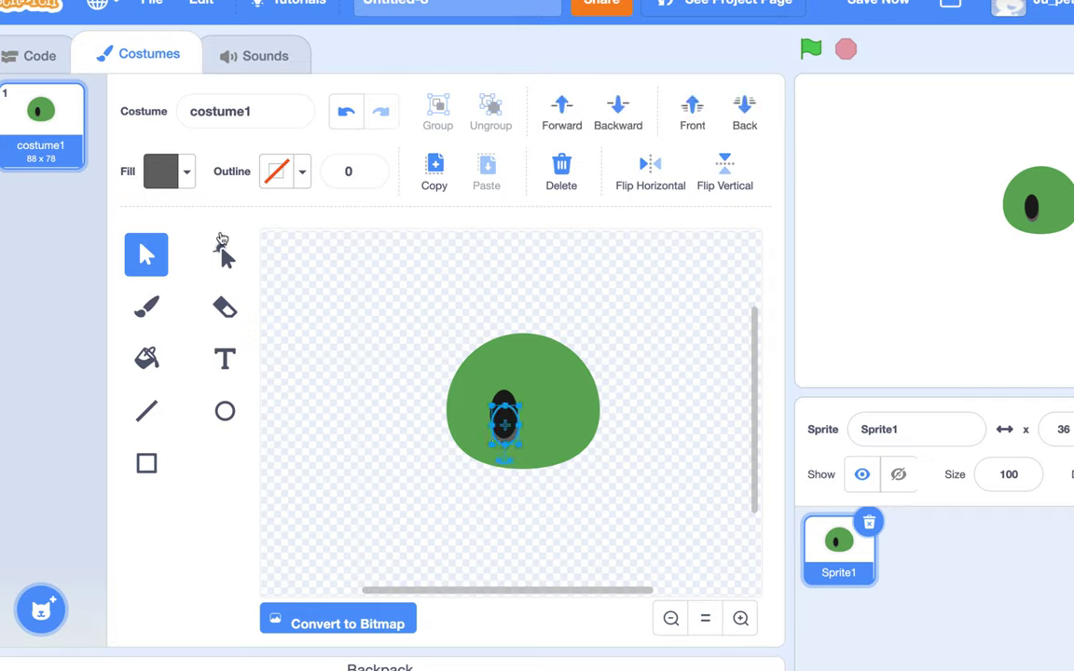
{"action": "left_click", "coordinate": [220, 244]}
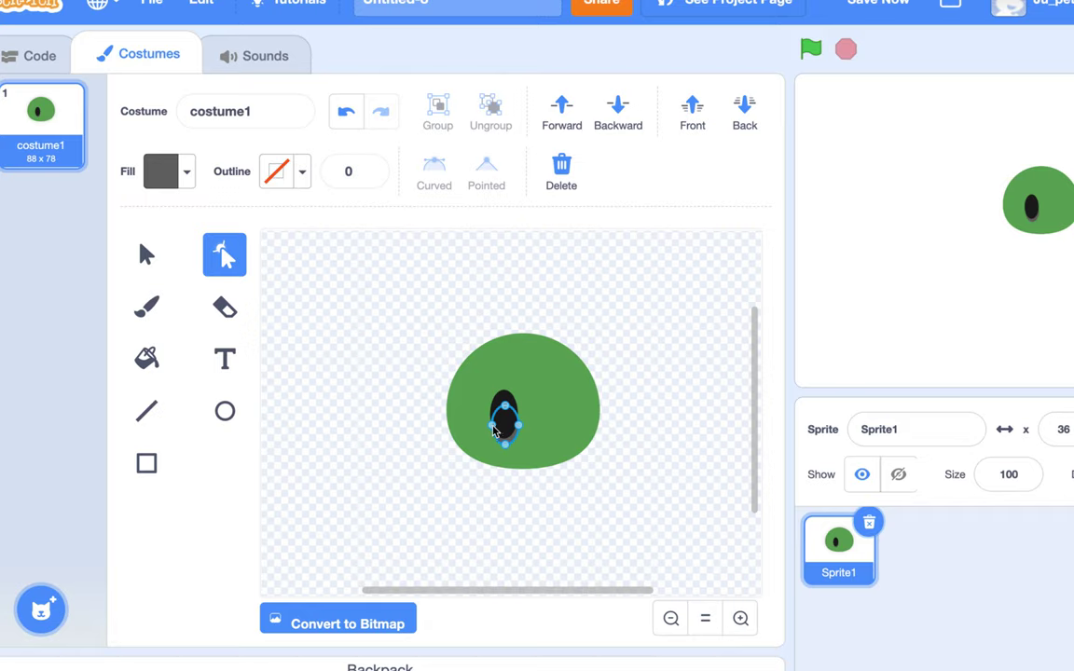
{"action": "left_click", "coordinate": [491, 427]}
{"action": "left_click_drag", "start_coordinate": [505, 444], "coordinate": [502, 451]}
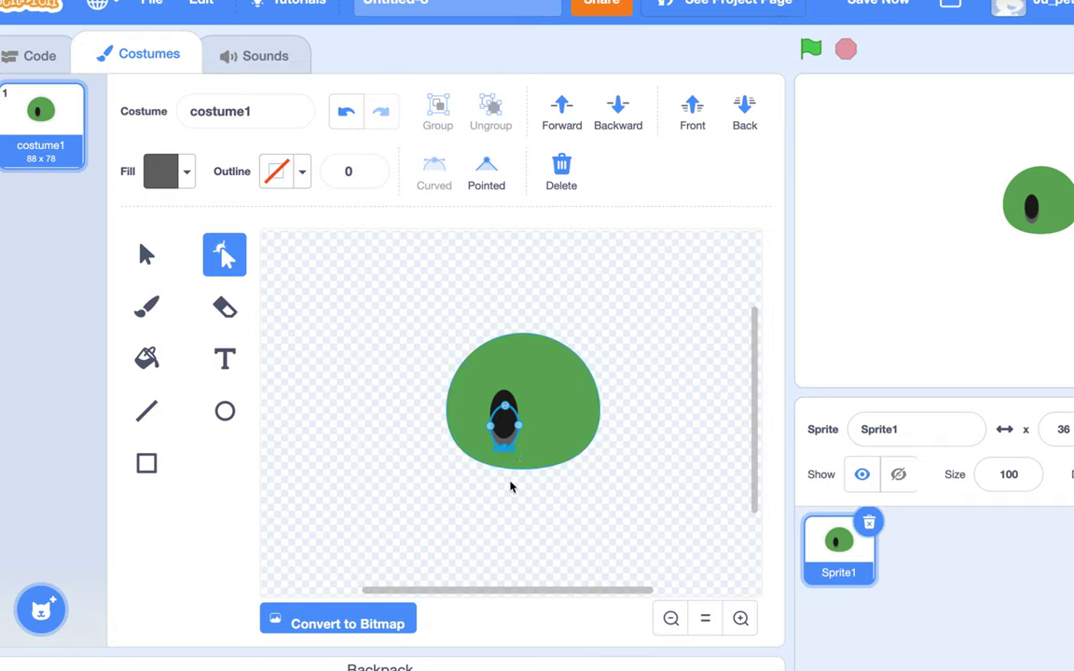
{"action": "left_click", "coordinate": [504, 513]}
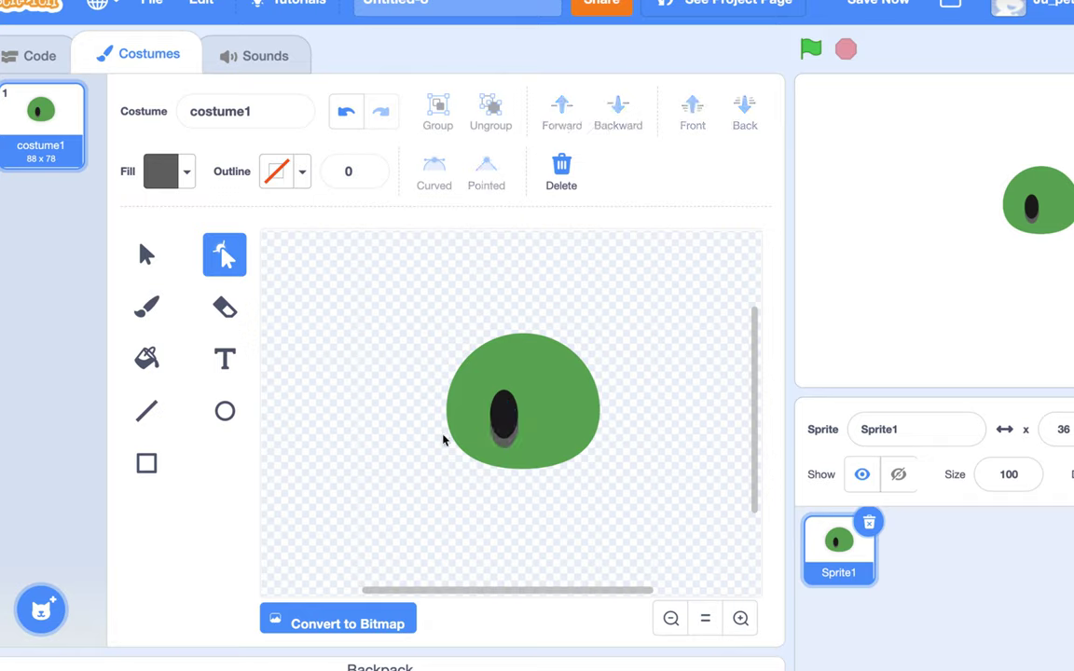
- Group the black eye oval with its grey shadow oval
{"action": "left_click", "coordinate": [147, 268]}
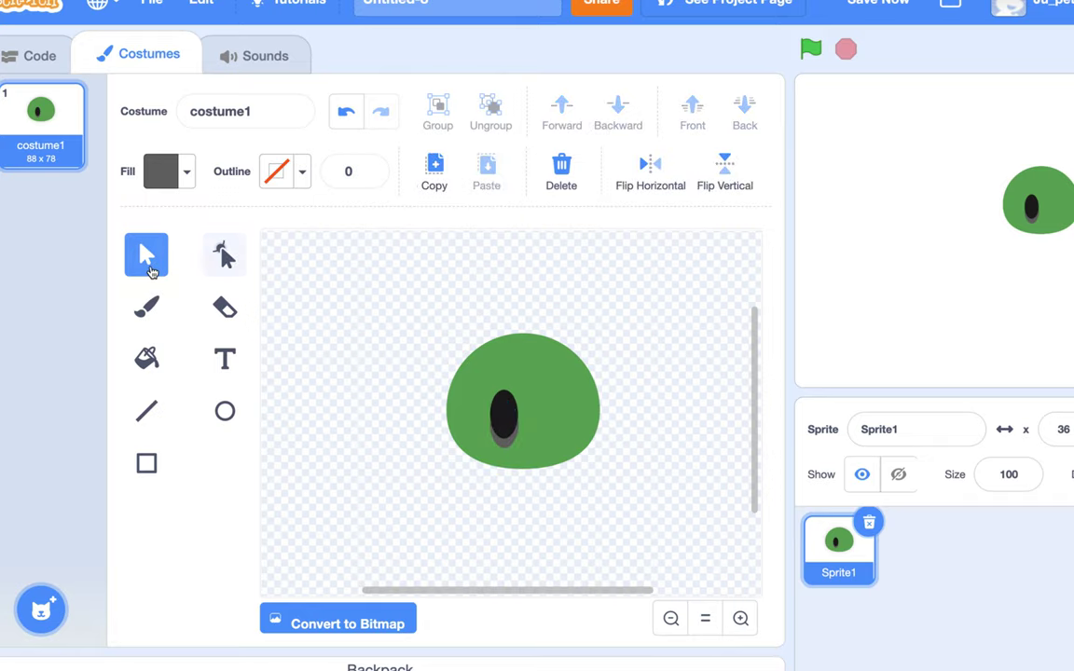
{"action": "left_click", "coordinate": [503, 424]}
{"action": "left_click", "coordinate": [509, 449], "text": "shift"}
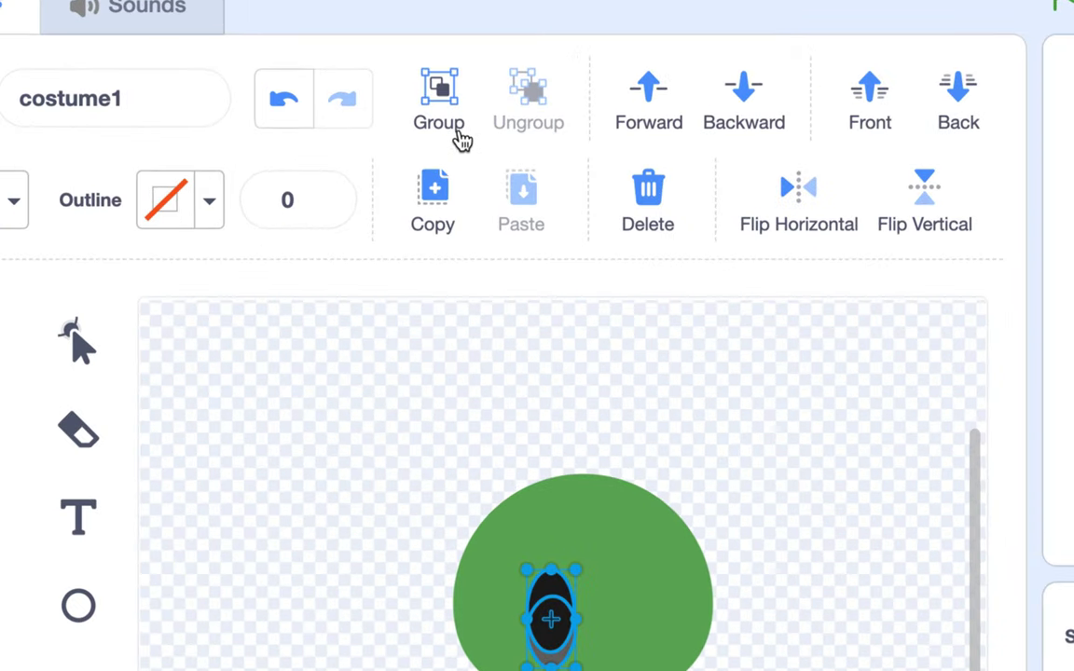
{"action": "left_click", "coordinate": [446, 107]}
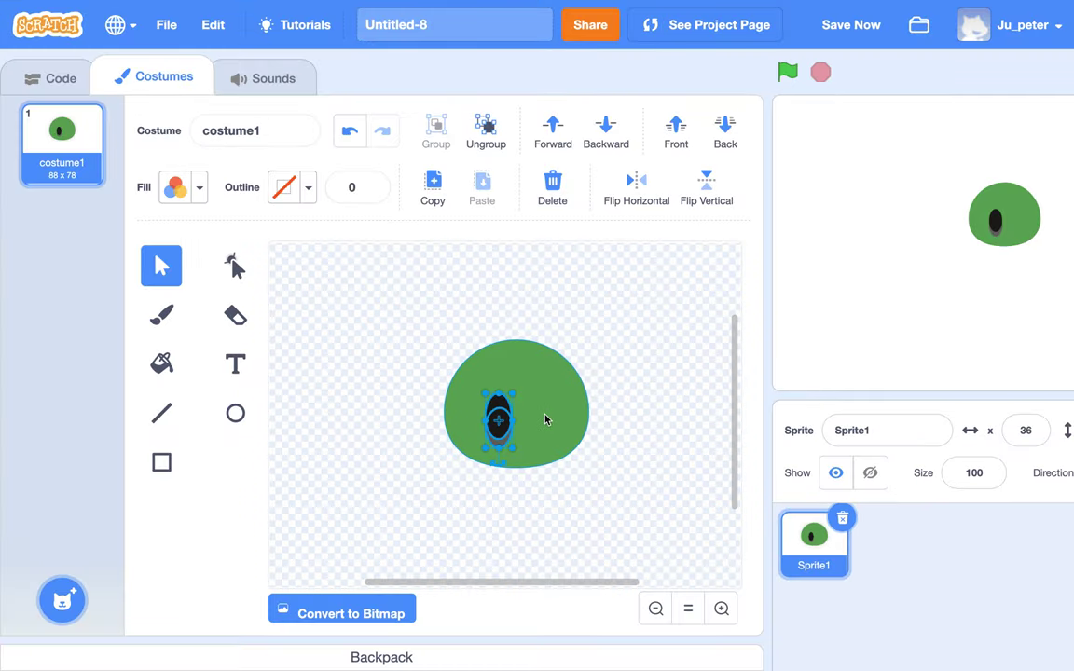
- Duplicate the grouped eye and place the copy level with the original on the right half of the green body
{"action": "key", "text": "ctrl+c"}
{"action": "key", "text": "ctrl+v"}
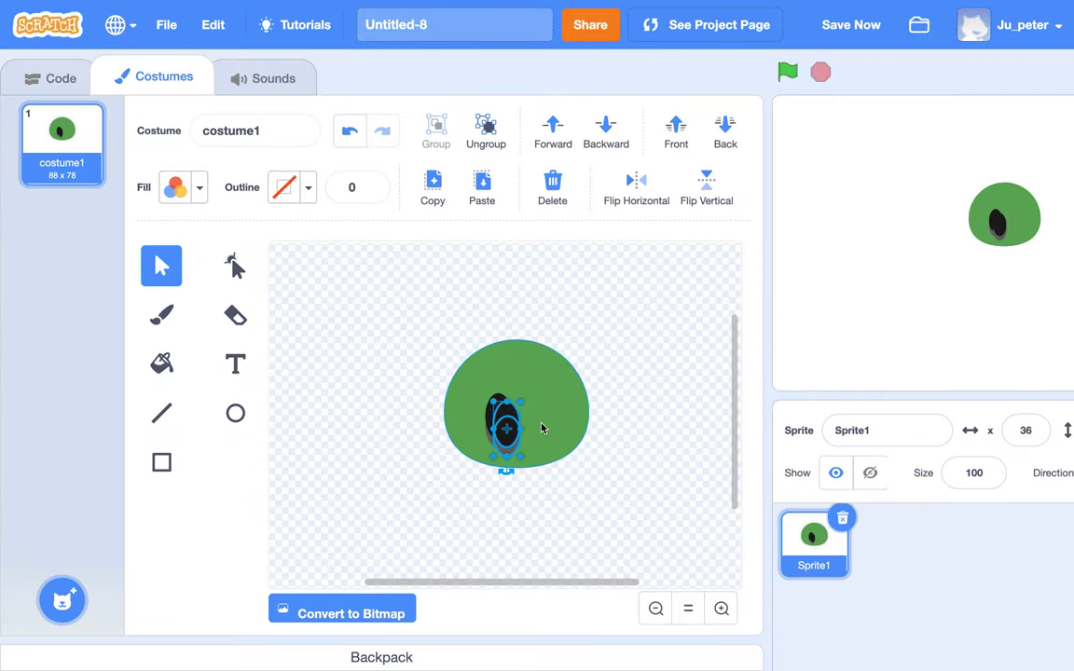
{"action": "left_click_drag", "start_coordinate": [502, 427], "coordinate": [540, 422]}
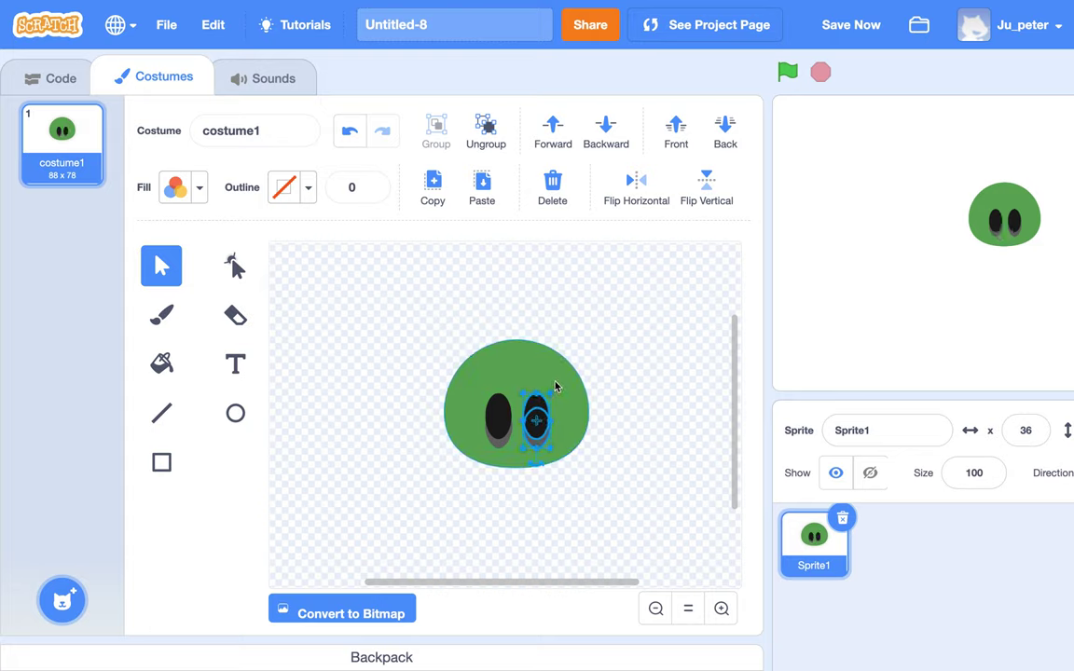
- Cover the upper part of both eyes with a wide, flat rectangle filled with the green sampled from the body
{"action": "left_click", "coordinate": [168, 468]}
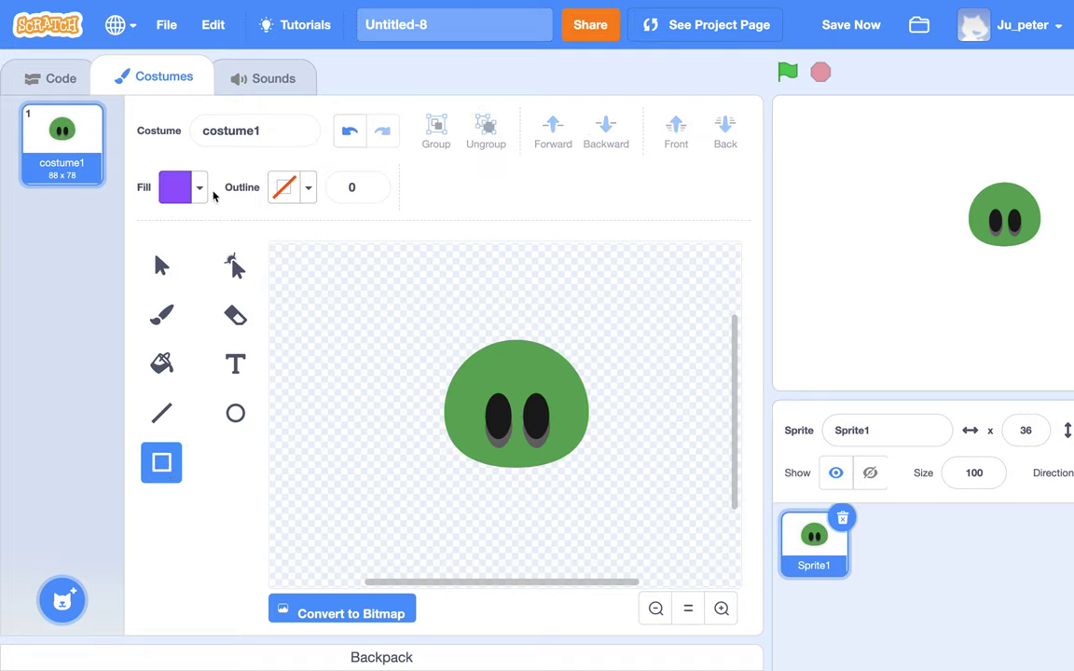
{"action": "left_click", "coordinate": [199, 187]}
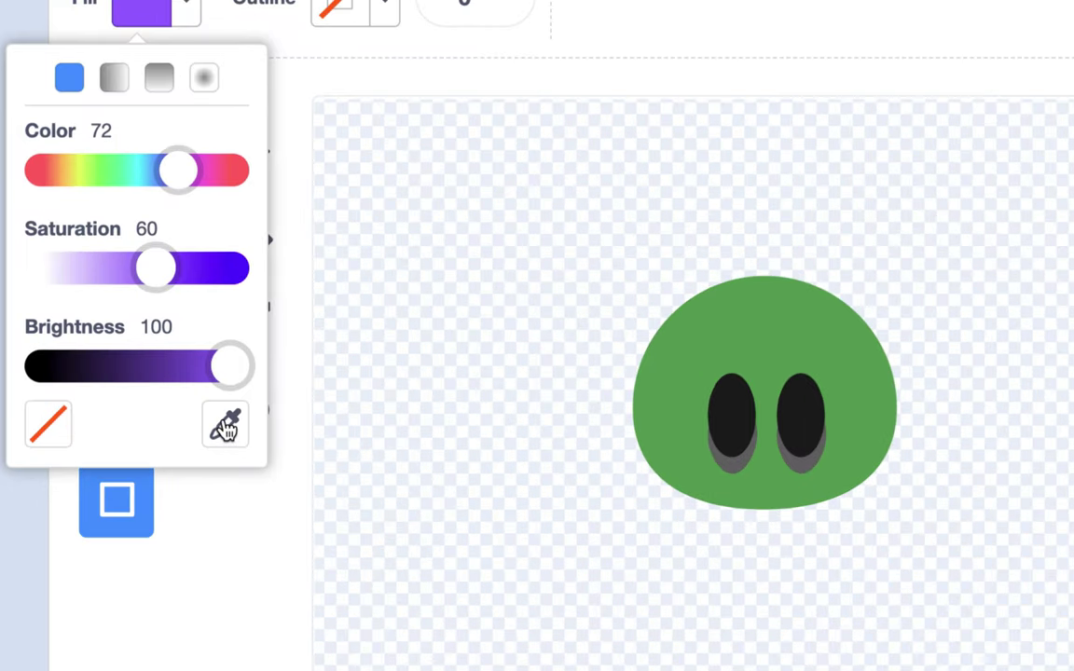
{"action": "left_click", "coordinate": [225, 426]}
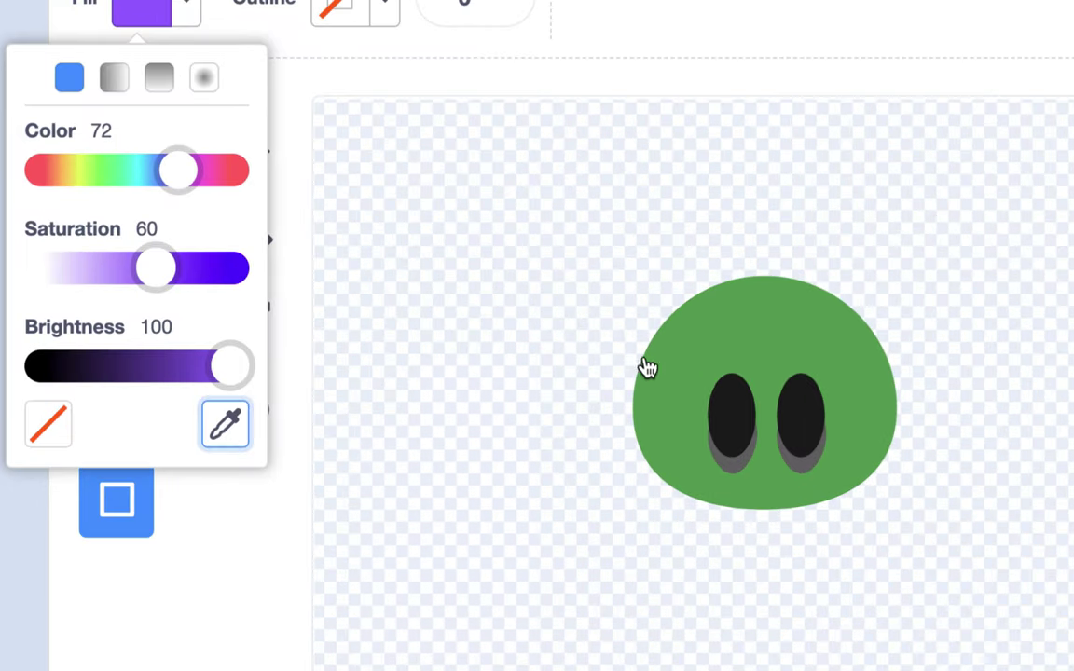
{"action": "left_click", "coordinate": [767, 335]}
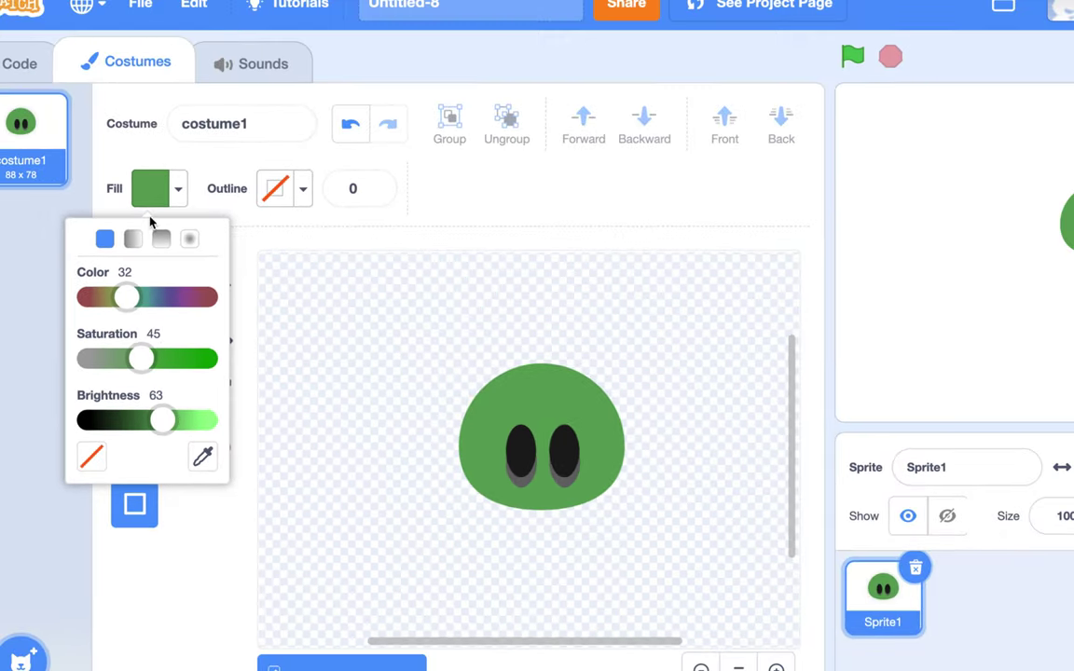
{"action": "left_click_drag", "start_coordinate": [494, 417], "coordinate": [615, 445]}
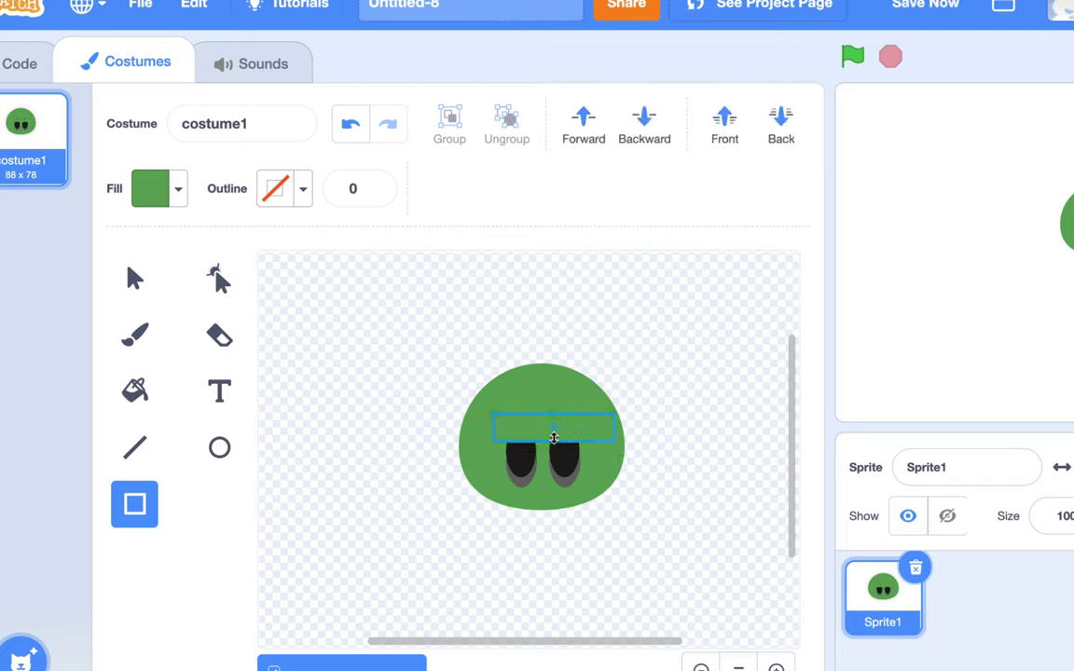
{"action": "left_click_drag", "start_coordinate": [554, 436], "coordinate": [547, 434]}
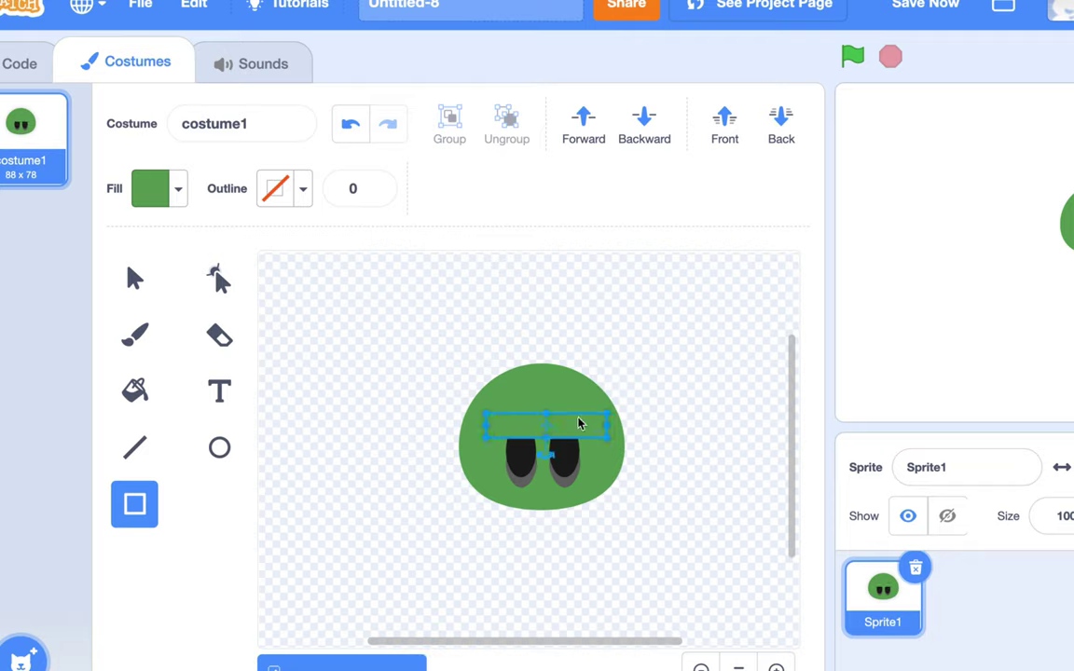
{"action": "left_click", "coordinate": [428, 518]}
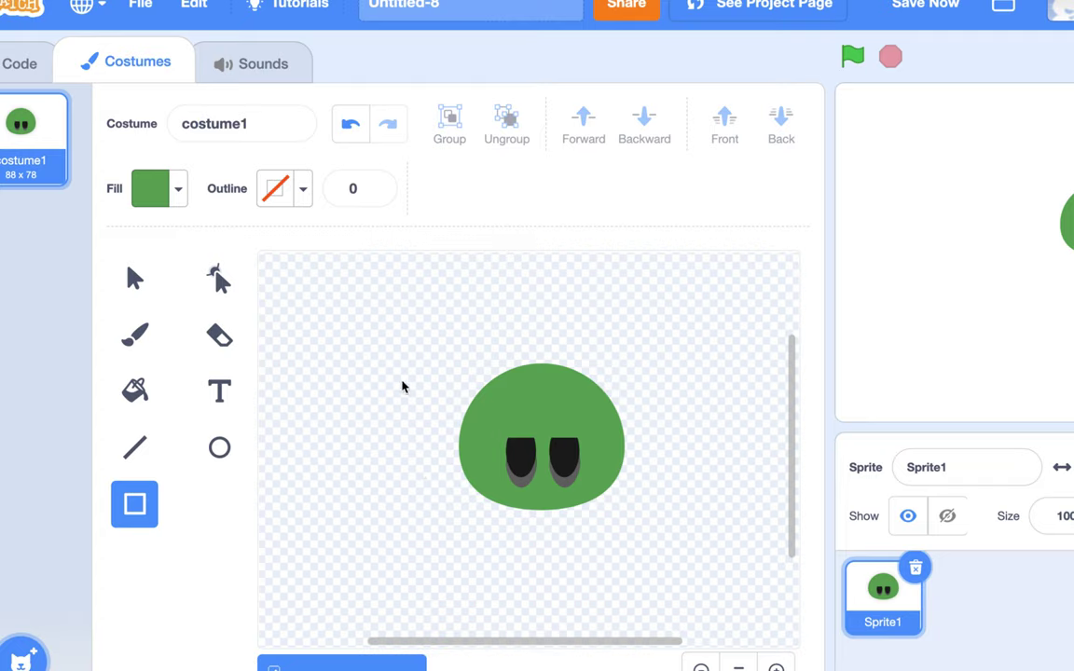
- Draw a short vertical black line with an outline width of 10 rising from the top of the head
{"action": "left_click", "coordinate": [141, 453]}
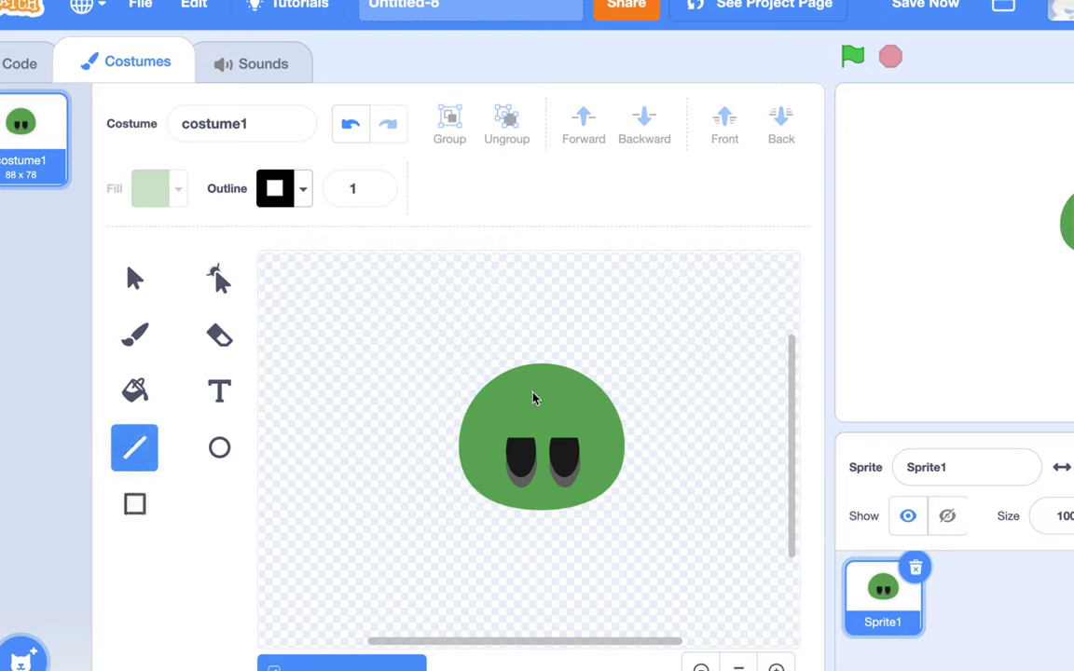
{"action": "left_click", "coordinate": [376, 185]}
{"action": "left_click", "coordinate": [377, 185]}
{"action": "left_click", "coordinate": [376, 184]}
{"action": "left_click", "coordinate": [376, 188]}
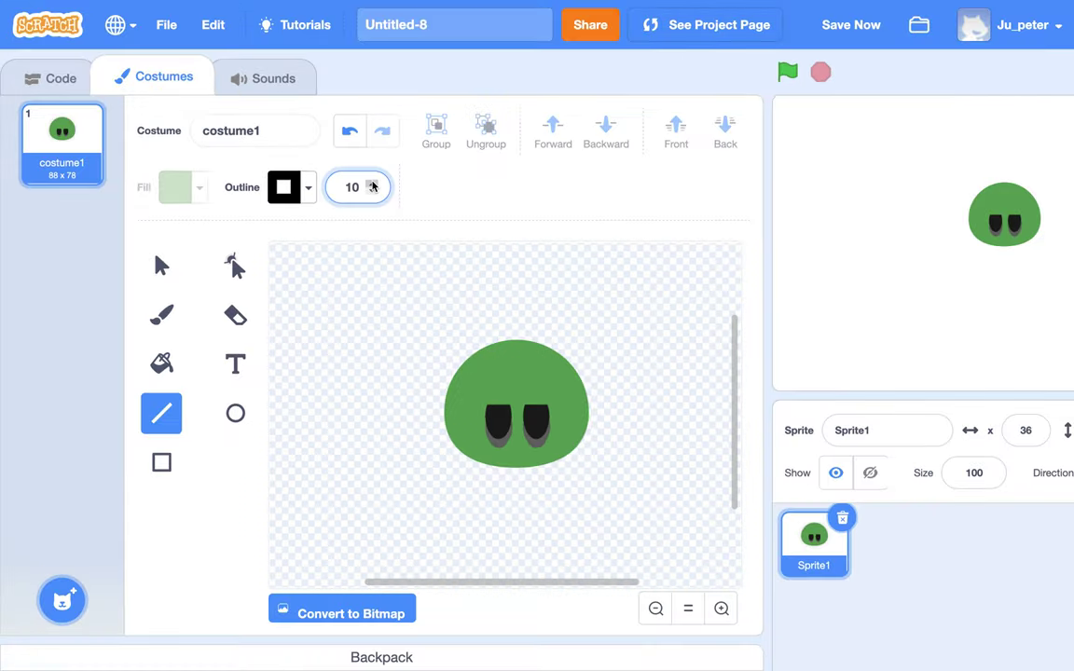
{"action": "left_click_drag", "start_coordinate": [521, 353], "coordinate": [521, 317]}
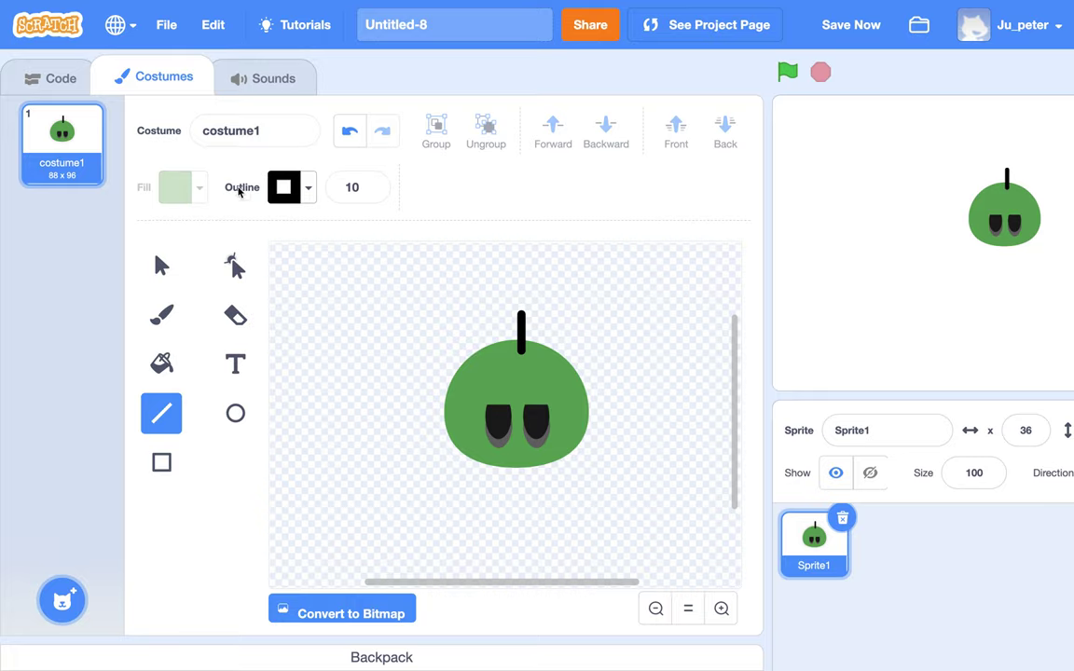
- Sample the body's green as the outline colour and undo the black line on top of the head
{"action": "left_click", "coordinate": [304, 189]}
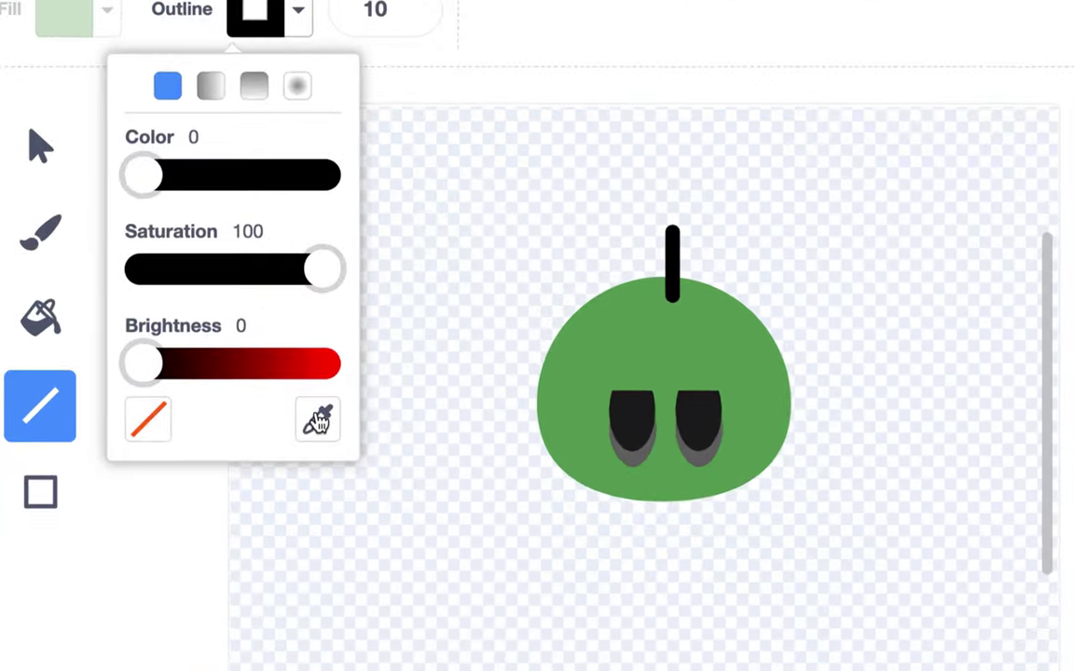
{"action": "left_click", "coordinate": [320, 424]}
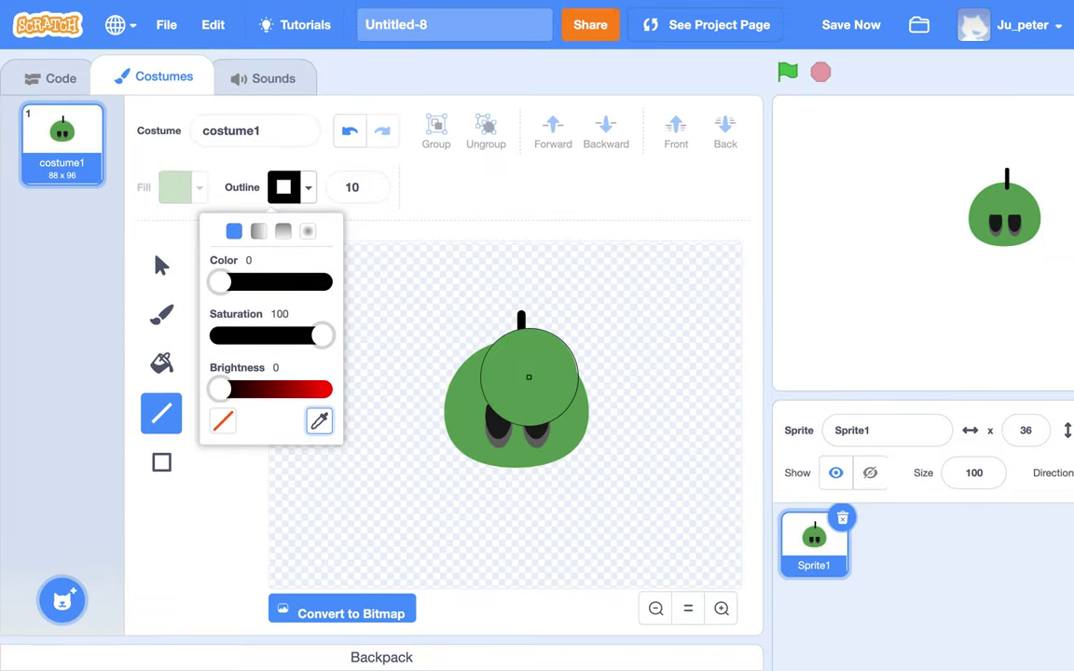
{"action": "left_click", "coordinate": [473, 382]}
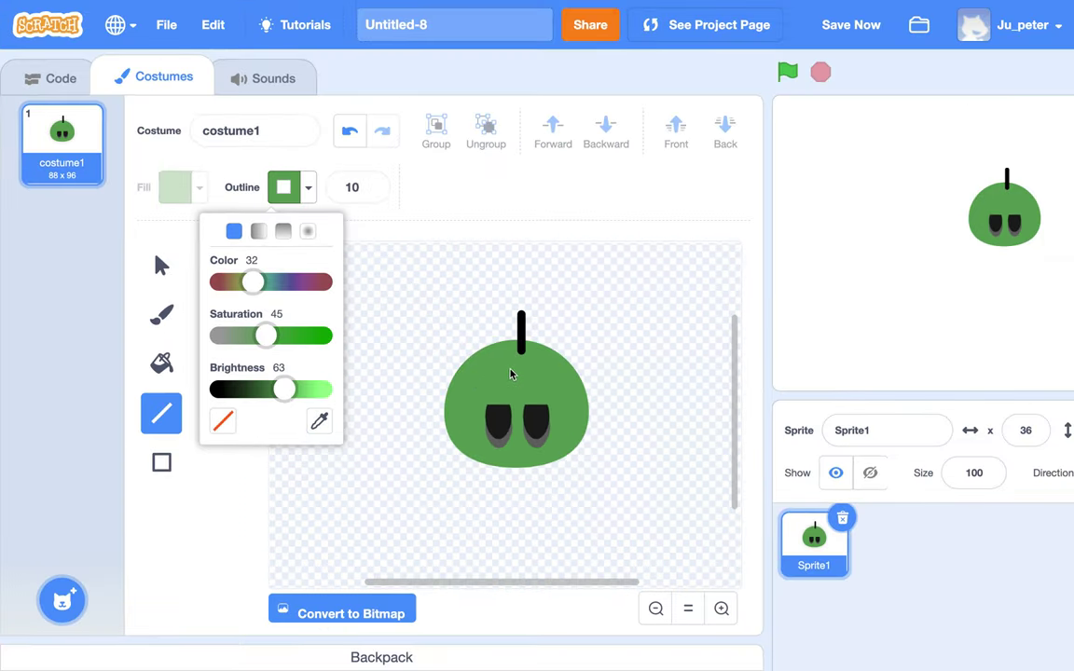
{"action": "left_click", "coordinate": [235, 475]}
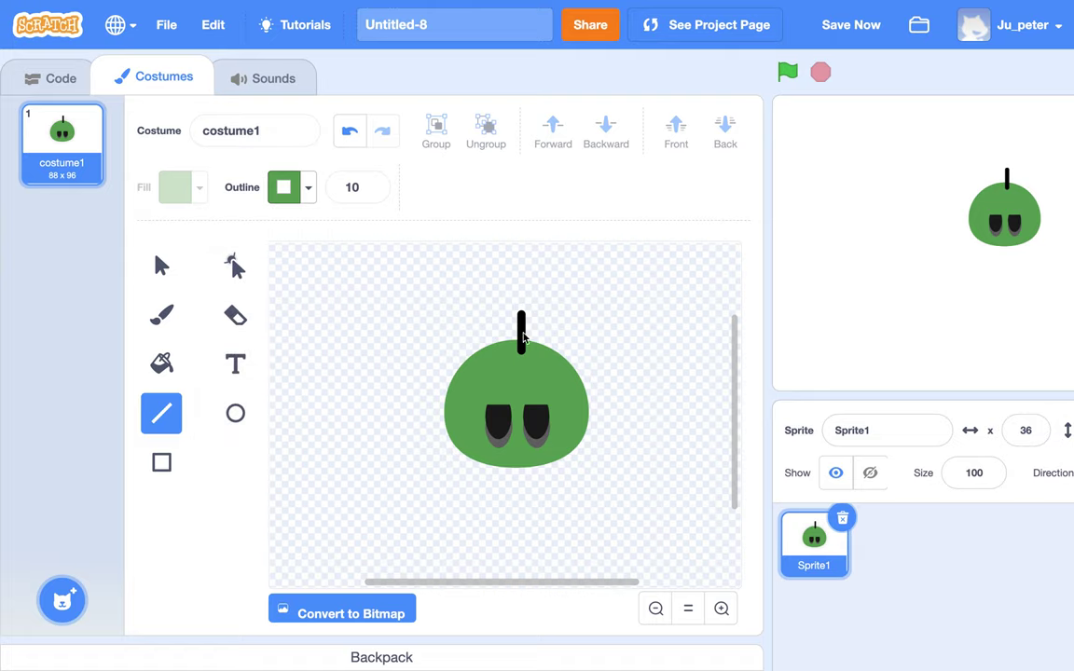
{"action": "key", "text": "ctrl+z"}
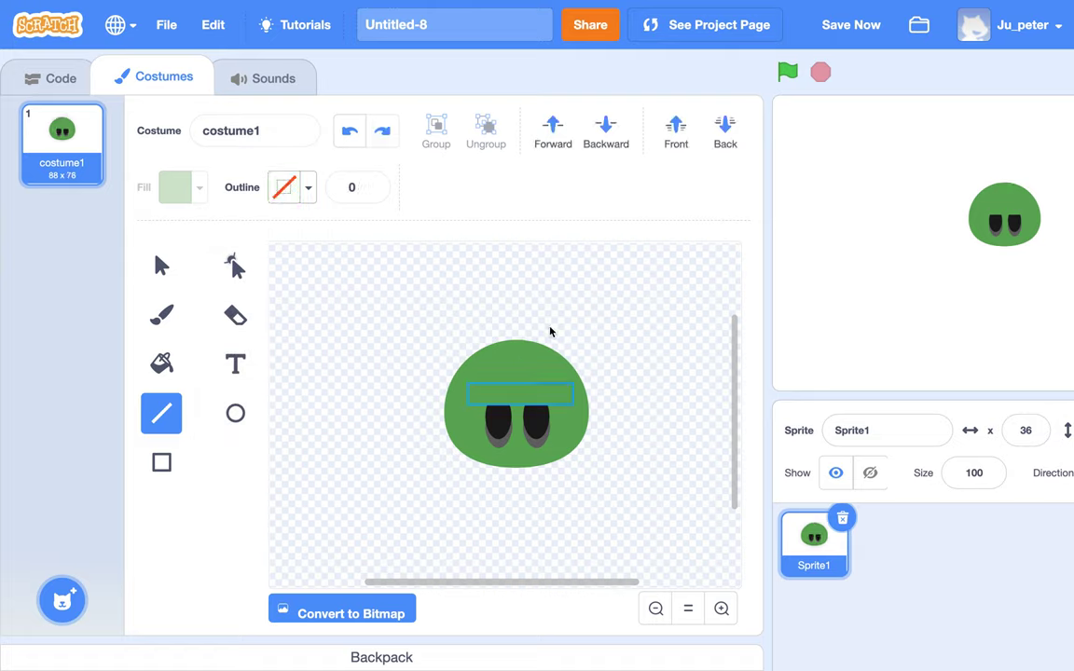
- Set the line outline to the green sampled from the body with a width of 10
{"action": "left_click", "coordinate": [309, 191]}
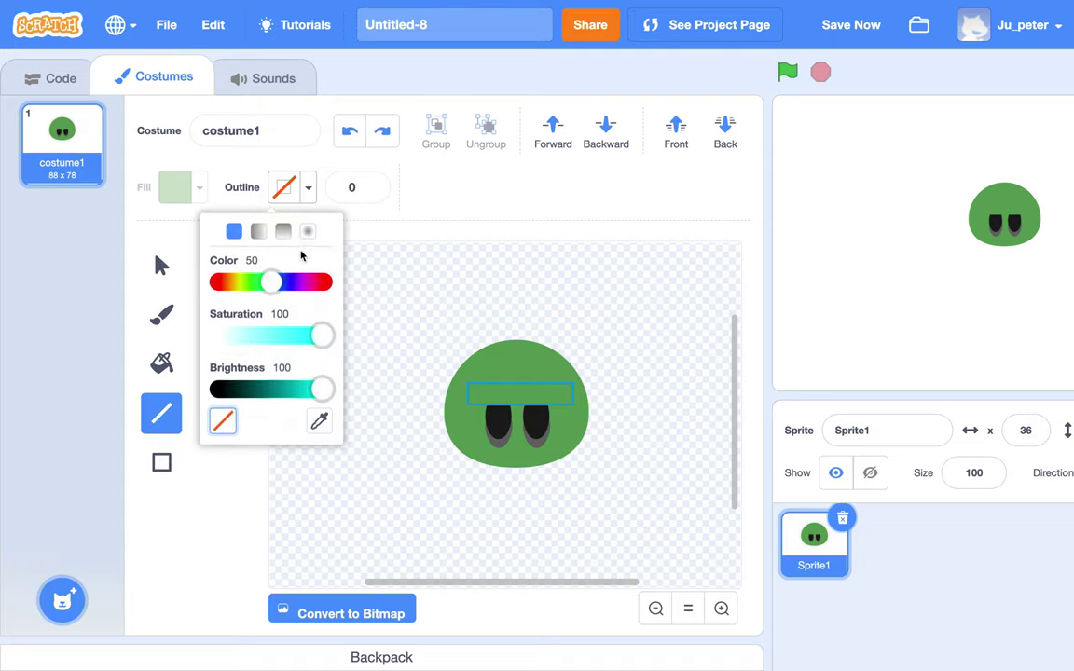
{"action": "left_click", "coordinate": [319, 422]}
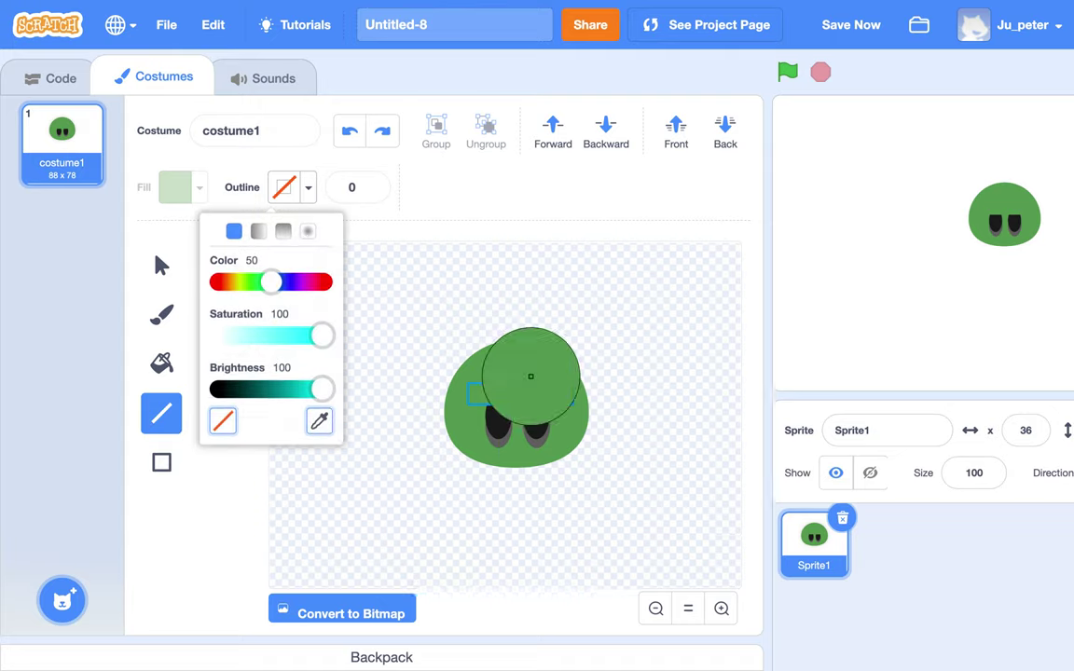
{"action": "left_click", "coordinate": [522, 367]}
{"action": "left_click", "coordinate": [193, 502]}
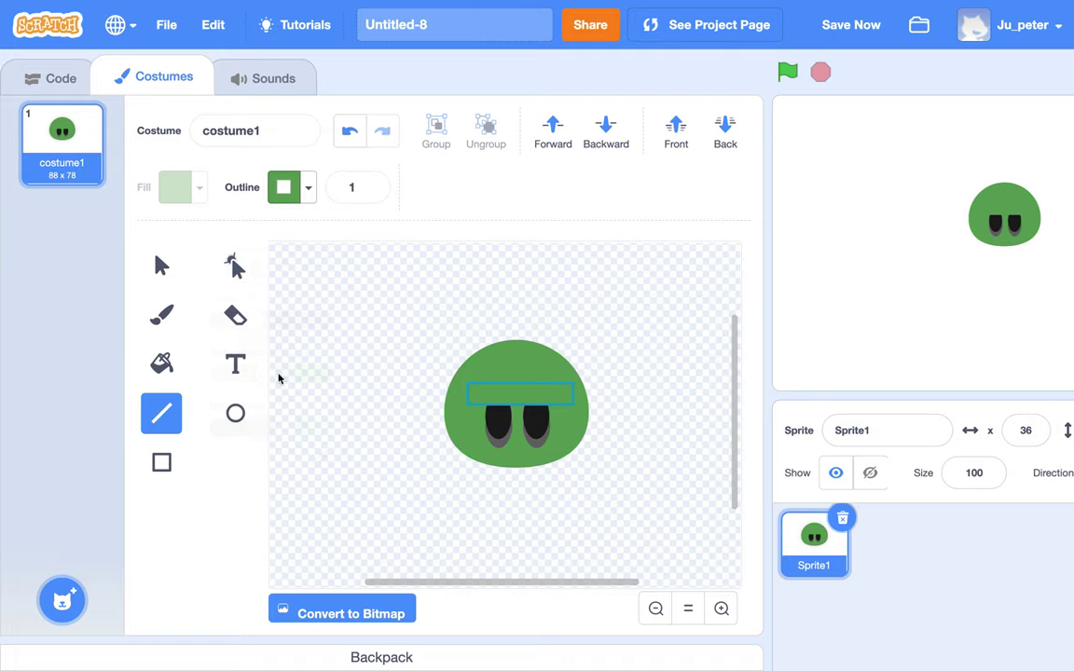
{"action": "left_click", "coordinate": [372, 185]}
{"action": "left_click", "coordinate": [372, 184]}
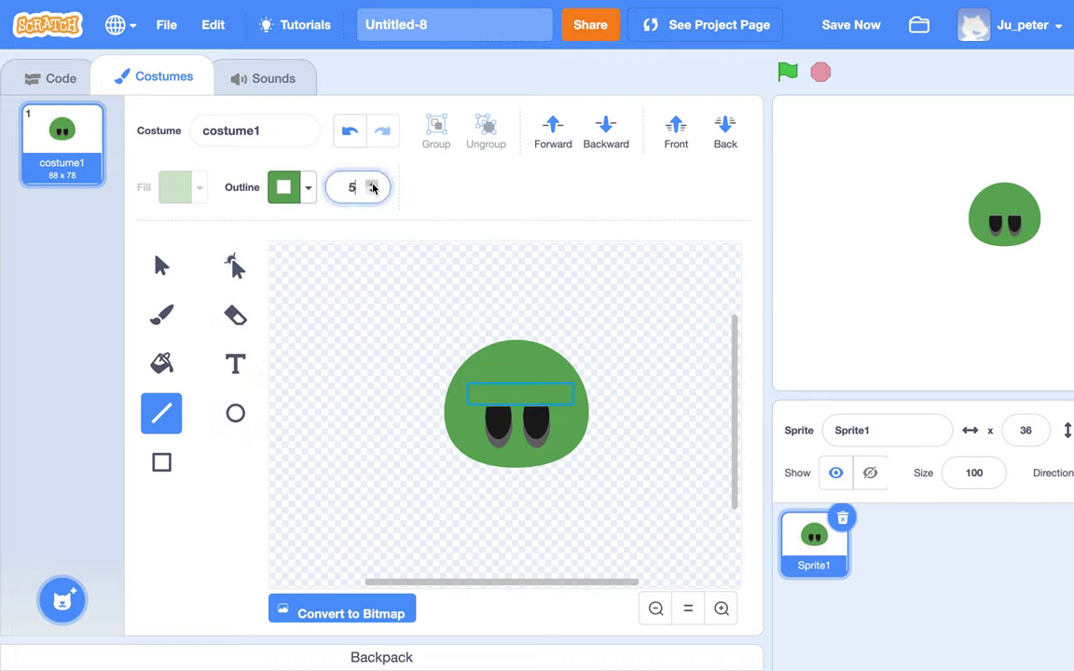
{"action": "left_click", "coordinate": [372, 185]}
{"action": "left_click", "coordinate": [372, 185]}
{"action": "left_click", "coordinate": [372, 185]}
{"action": "left_click", "coordinate": [371, 184]}
{"action": "left_click", "coordinate": [372, 185]}
- Draw three short sprouts on top of the head, one vertical in the middle and one slanting outward on each side
{"action": "left_click_drag", "start_coordinate": [517, 354], "coordinate": [516, 318]}
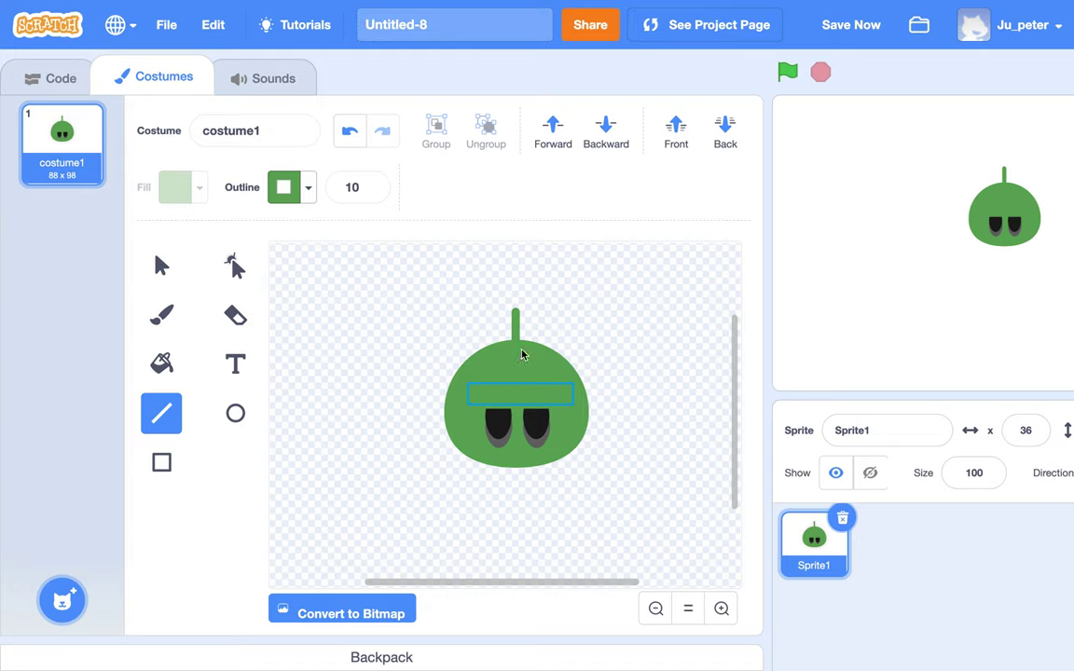
{"action": "left_click_drag", "start_coordinate": [522, 343], "coordinate": [534, 311]}
{"action": "left_click_drag", "start_coordinate": [510, 352], "coordinate": [494, 319]}
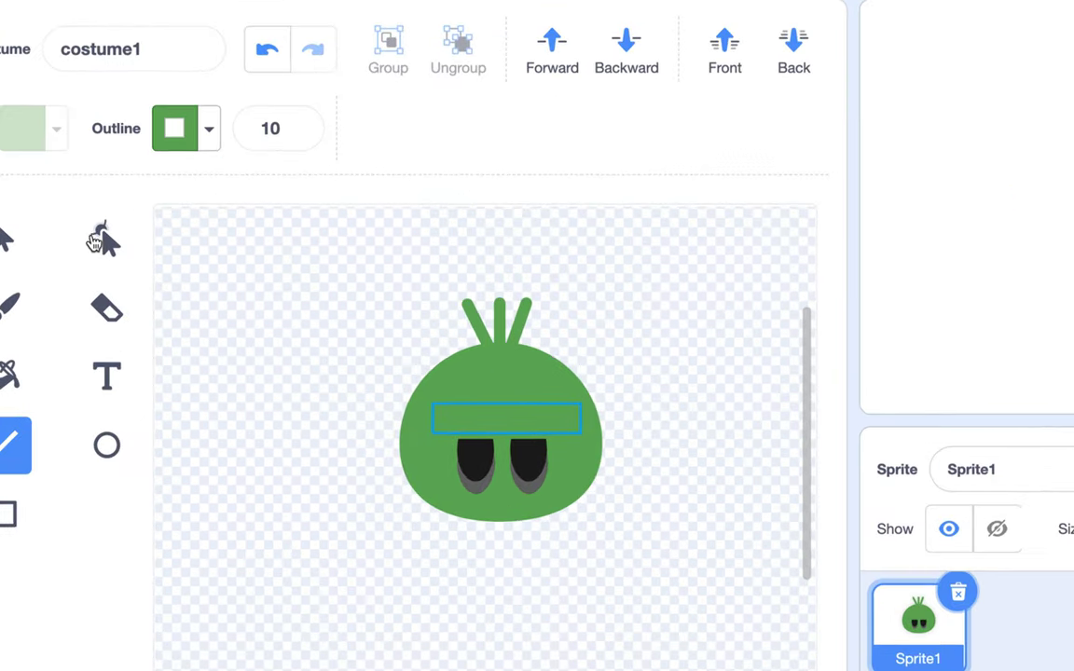
- Reshape the two outer sprouts on the head by bending their middles inward so the tips curve outward
{"action": "left_click", "coordinate": [234, 265]}
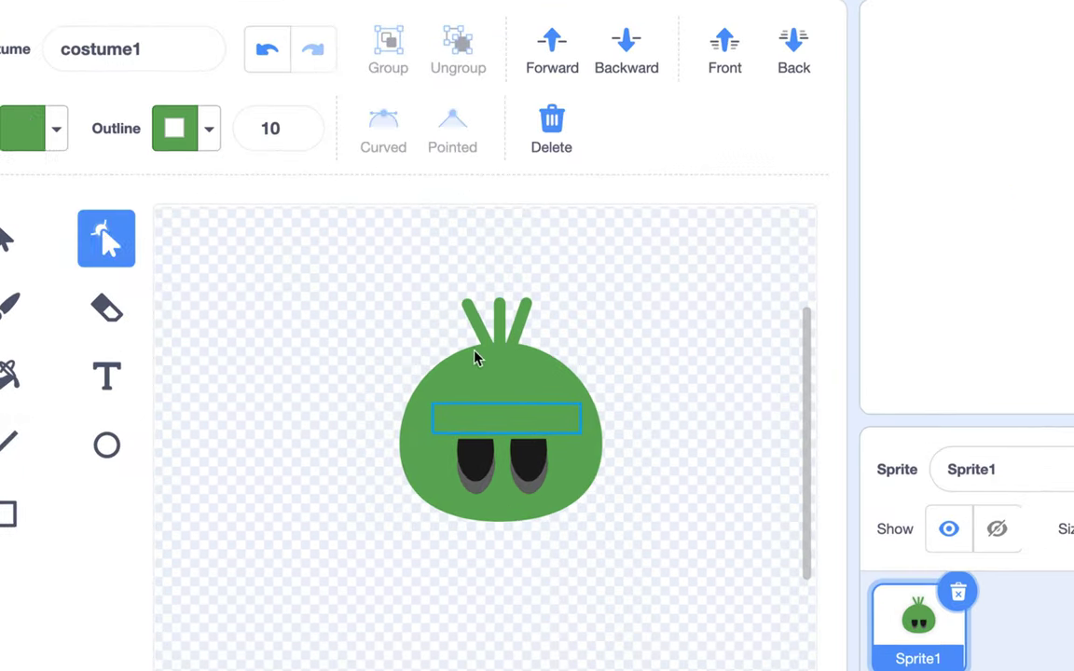
{"action": "left_click", "coordinate": [524, 306]}
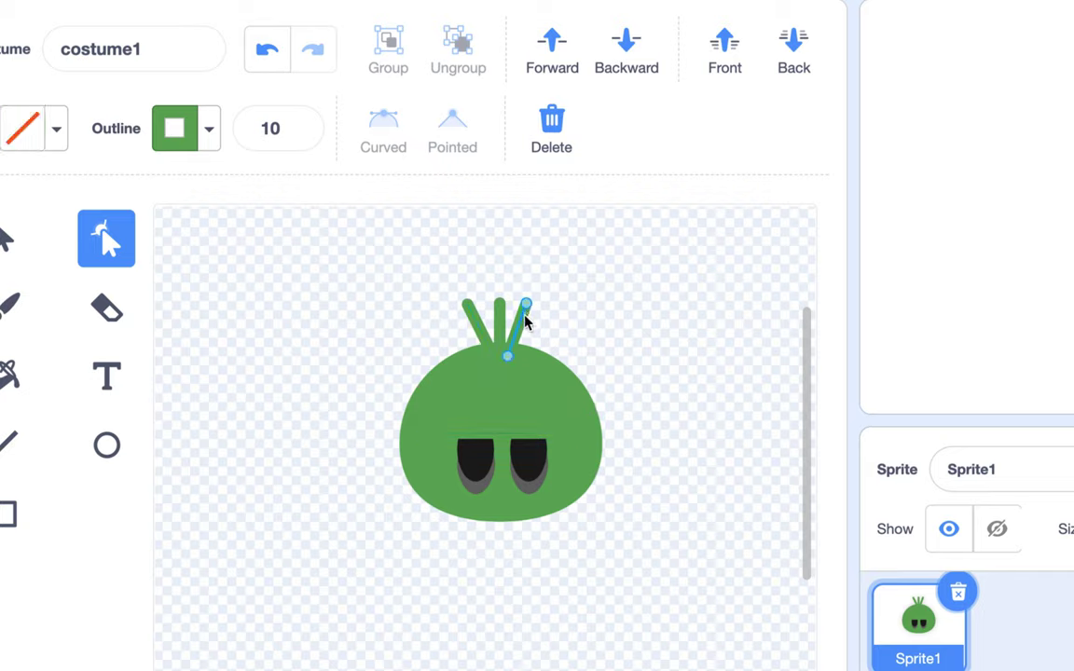
{"action": "left_click_drag", "start_coordinate": [522, 326], "coordinate": [485, 326]}
{"action": "left_click", "coordinate": [477, 330]}
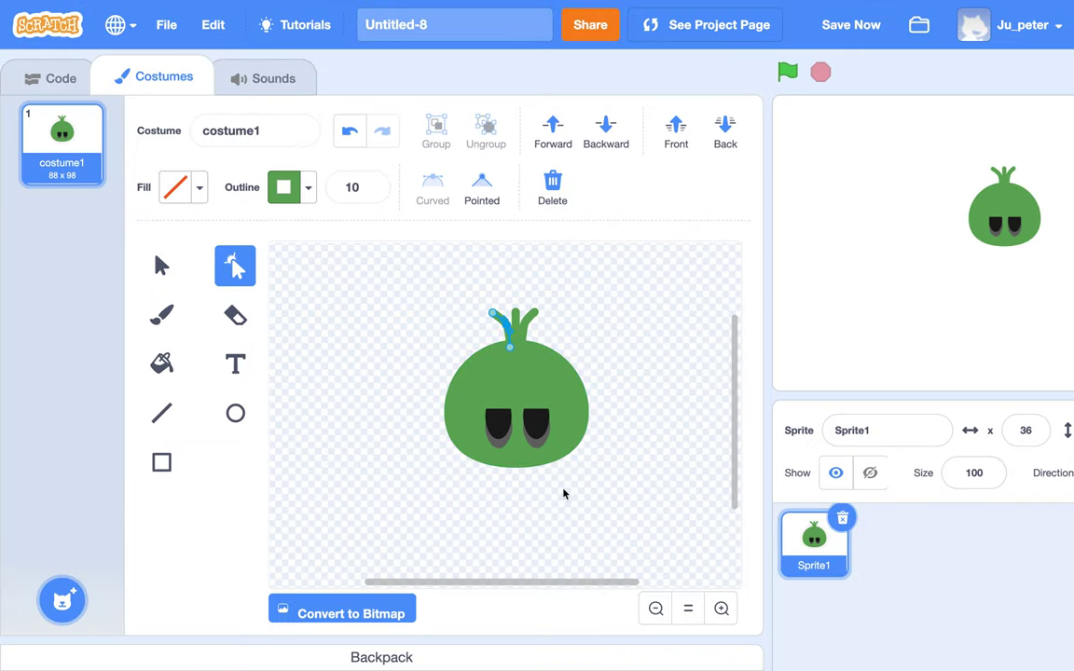
{"action": "left_click", "coordinate": [548, 506]}
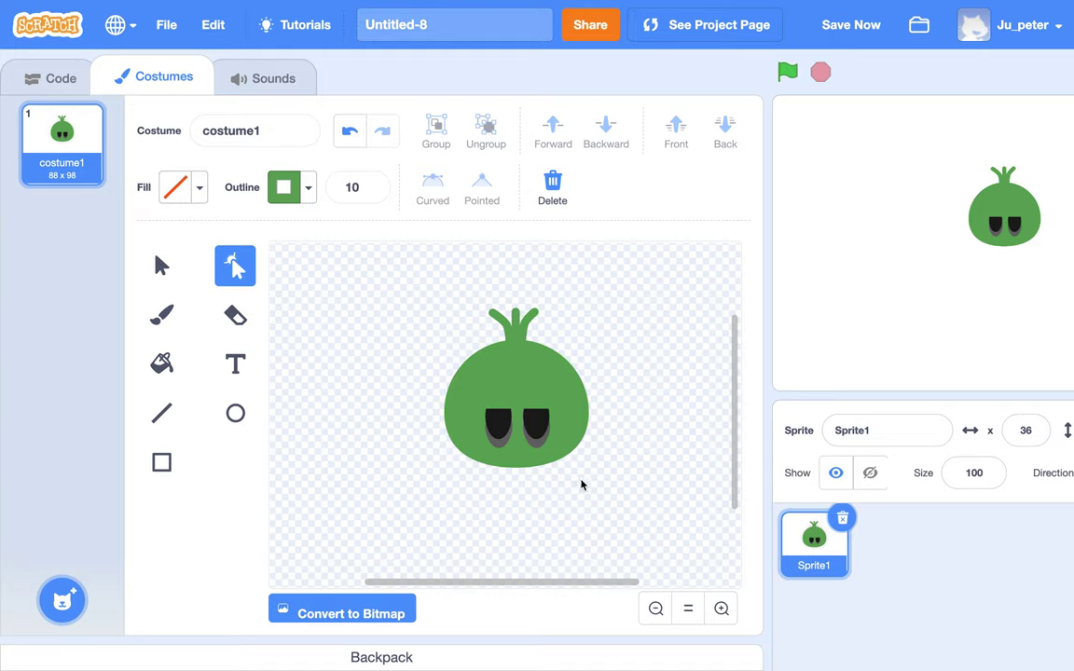
- Rename the costume to Front and duplicate it
{"action": "left_click", "coordinate": [231, 137]}
{"action": "type", "text": "Front"}
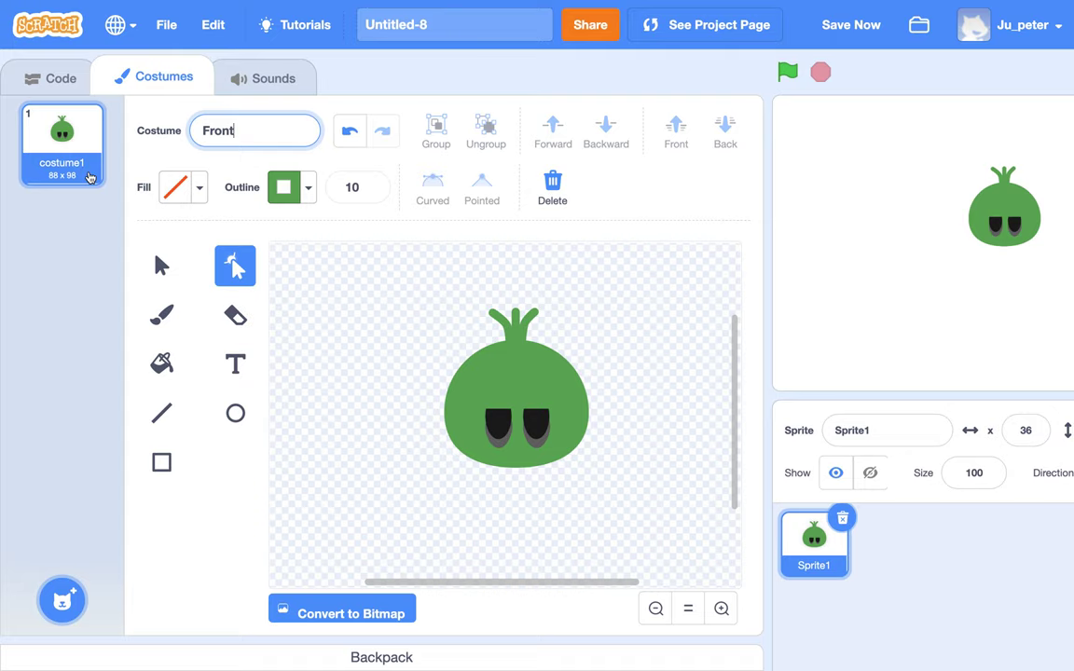
{"action": "right_click", "coordinate": [91, 177]}
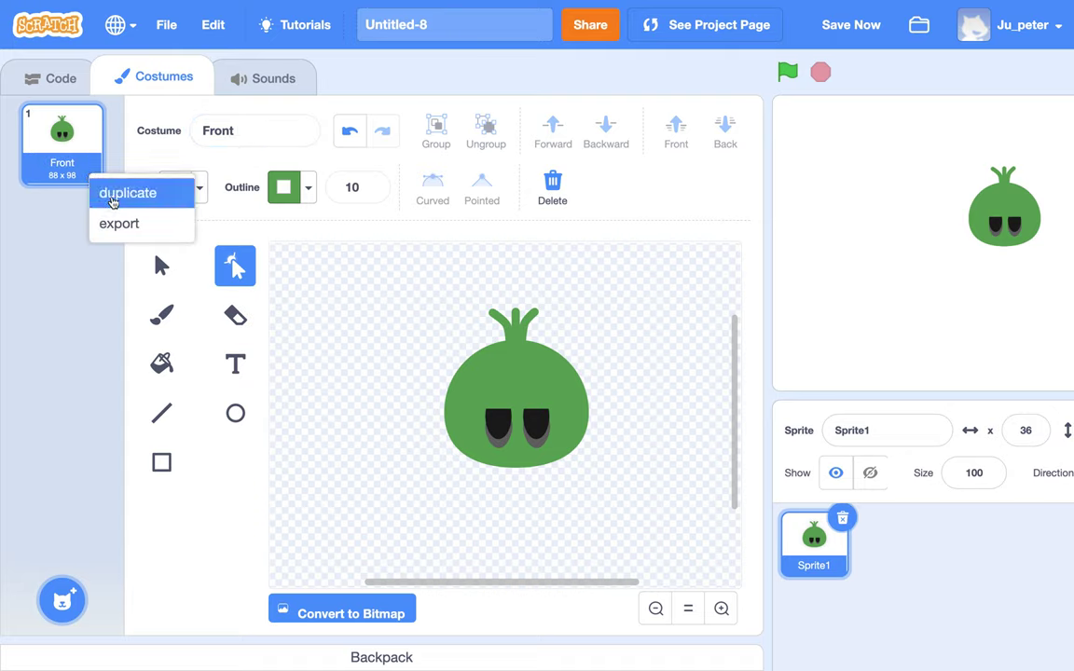
{"action": "left_click", "coordinate": [112, 202]}
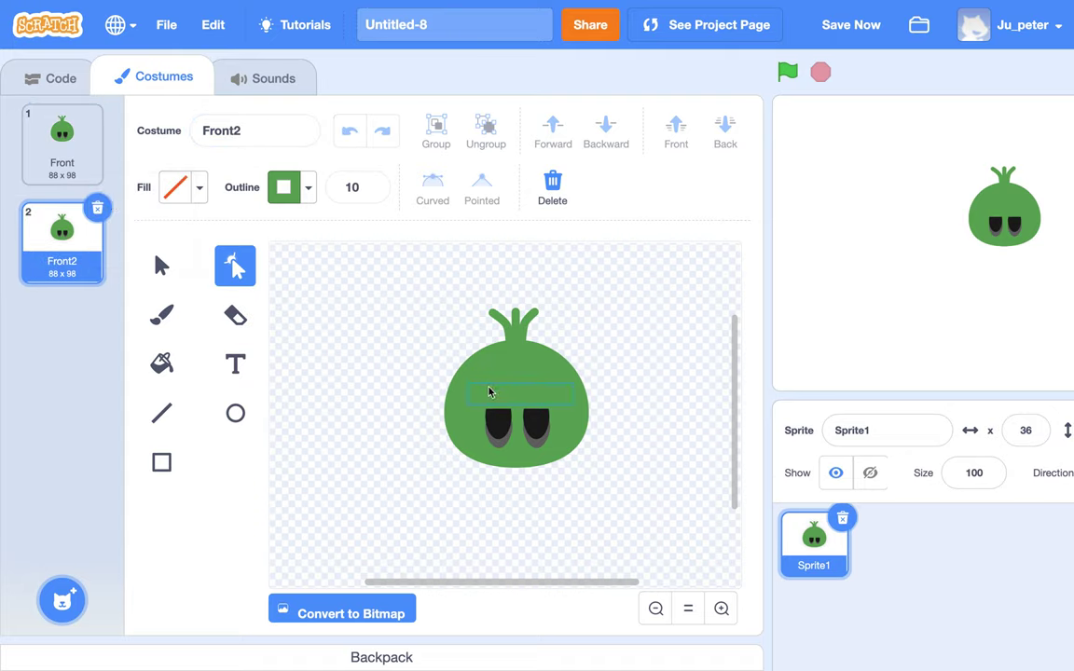
- Delete both eyes and the green rectangle above them from the Front2 costume
{"action": "left_click", "coordinate": [161, 265]}
{"action": "left_click", "coordinate": [499, 430]}
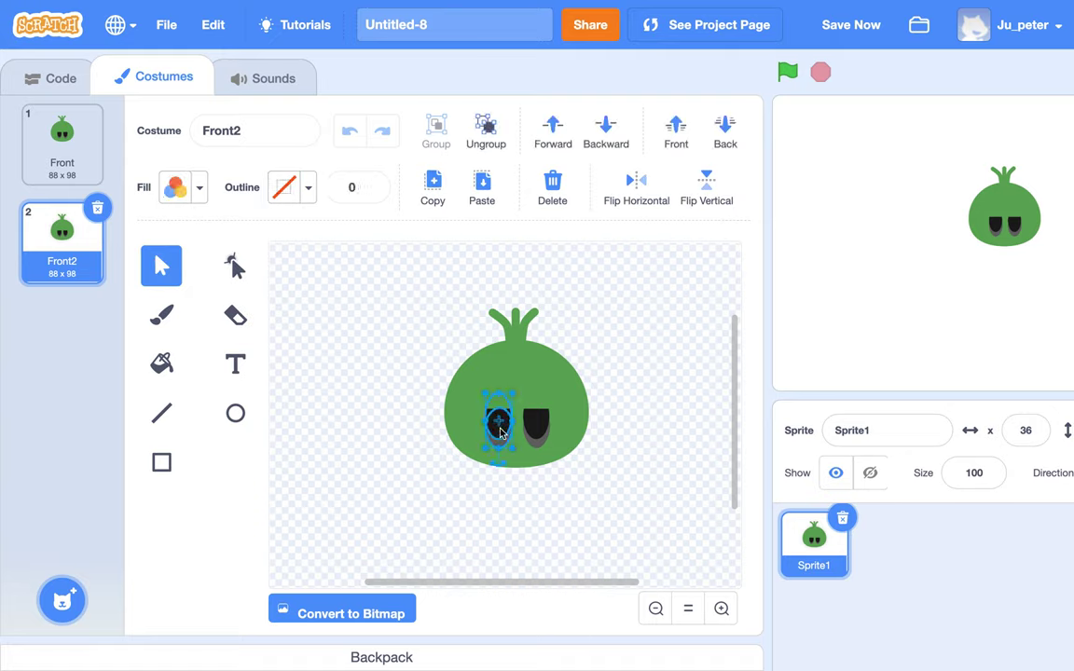
{"action": "key", "text": "Delete"}
{"action": "left_click", "coordinate": [533, 428]}
{"action": "key", "text": "Delete"}
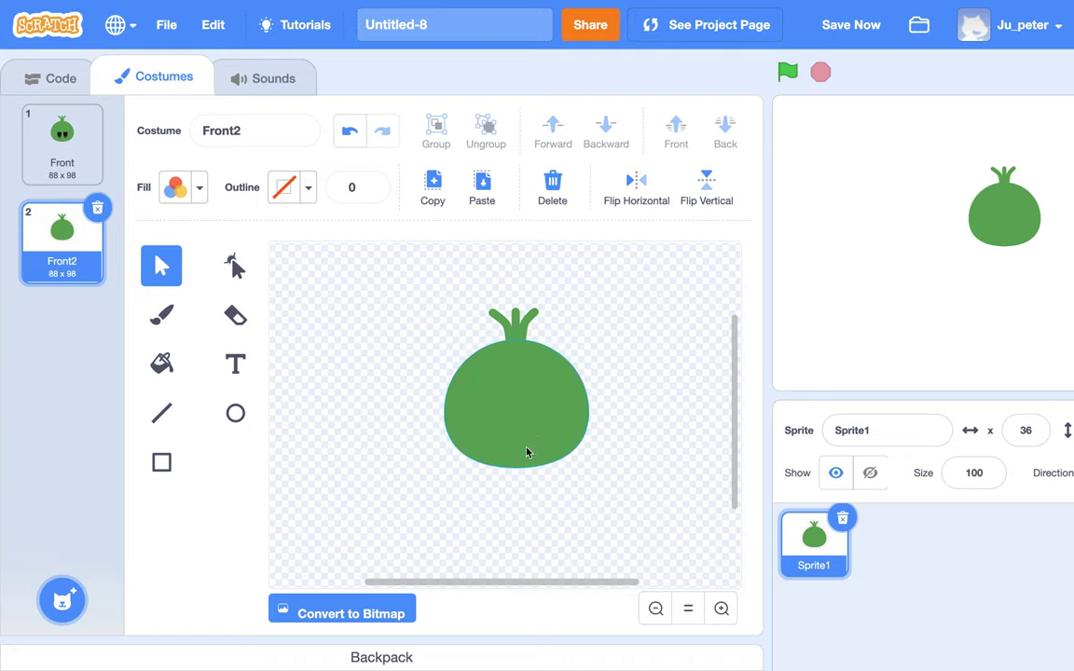
{"action": "left_click_drag", "start_coordinate": [533, 400], "coordinate": [360, 424]}
{"action": "key", "text": "Delete"}
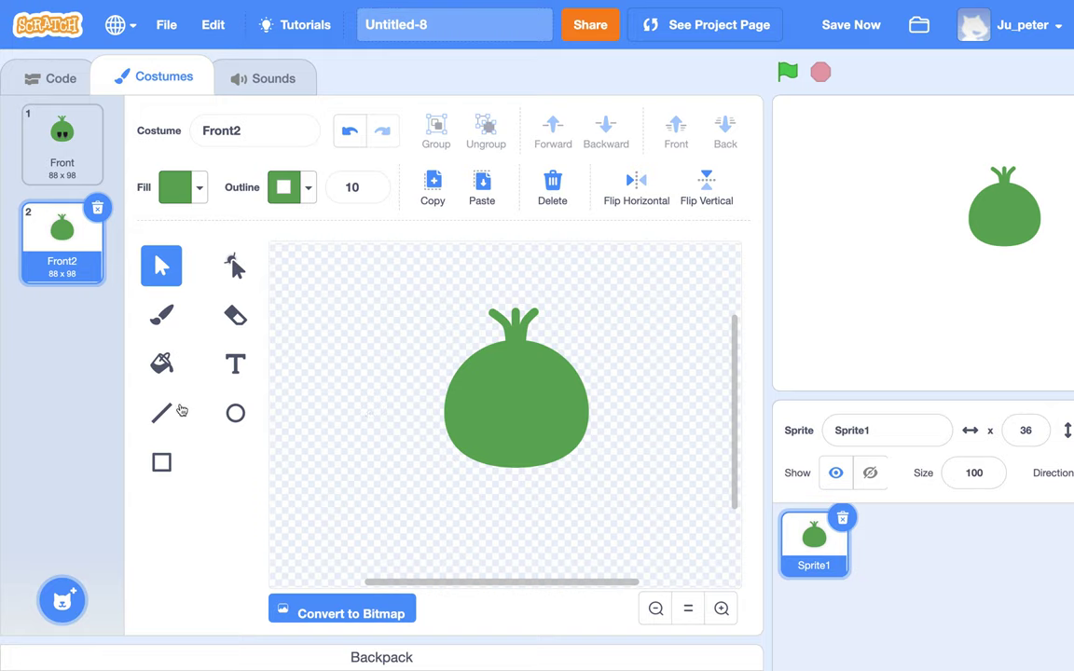
- Fill the body and all three sprouts of Front2 with the darker green at brightness 40
{"action": "left_click", "coordinate": [163, 363]}
{"action": "left_click", "coordinate": [198, 202]}
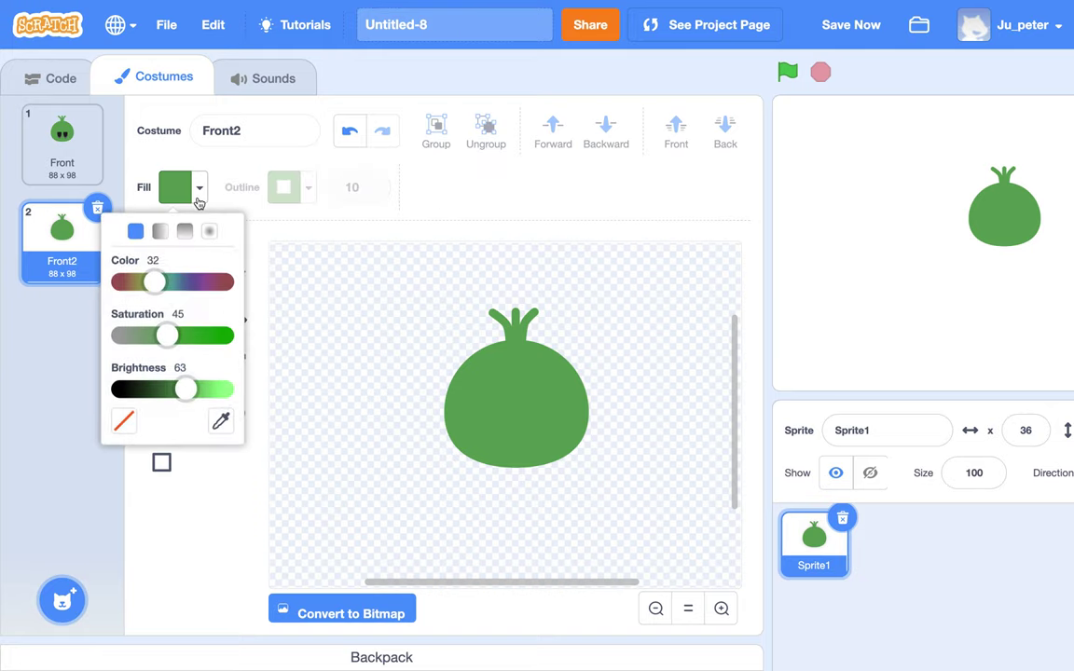
{"action": "left_click_drag", "start_coordinate": [186, 388], "coordinate": [163, 387]}
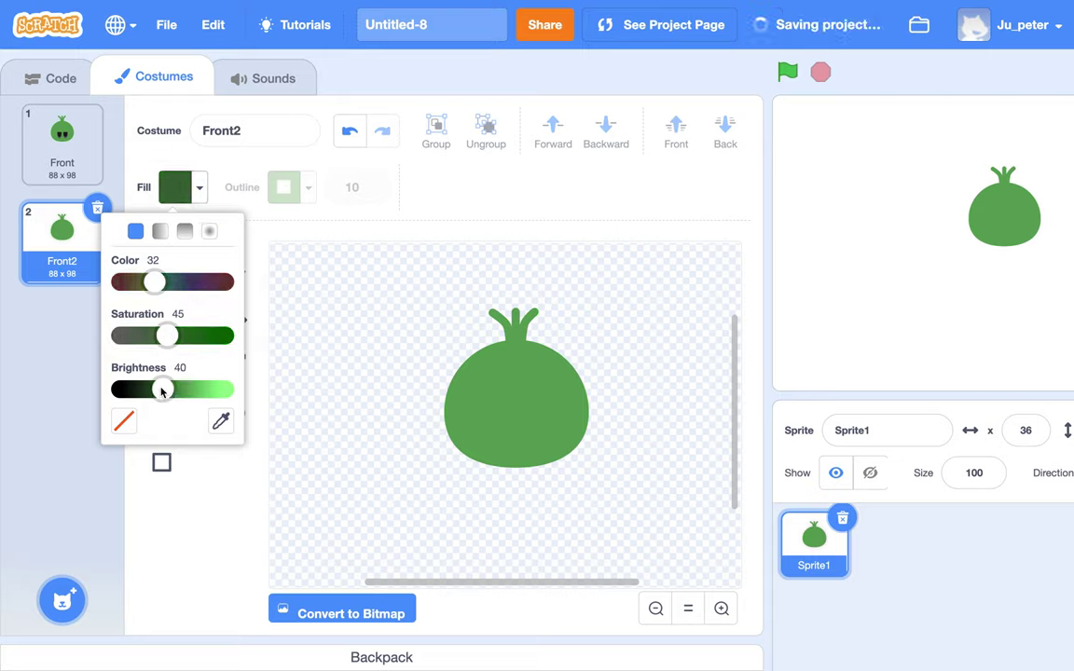
{"action": "left_click", "coordinate": [459, 414]}
{"action": "left_click", "coordinate": [522, 347]}
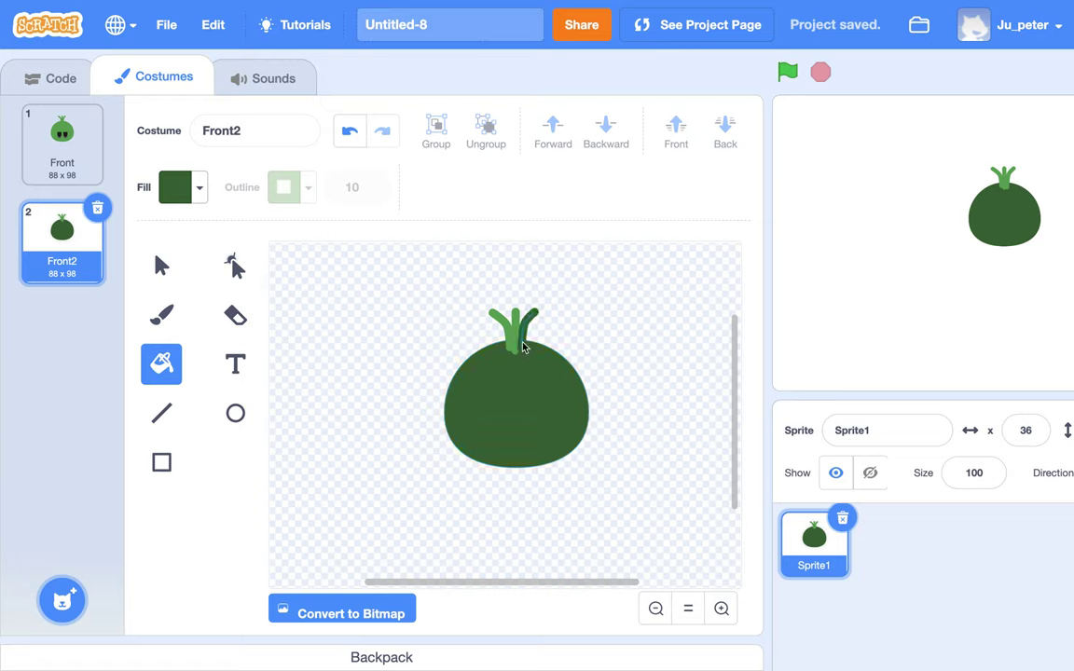
{"action": "left_click", "coordinate": [515, 337]}
{"action": "left_click", "coordinate": [498, 322]}
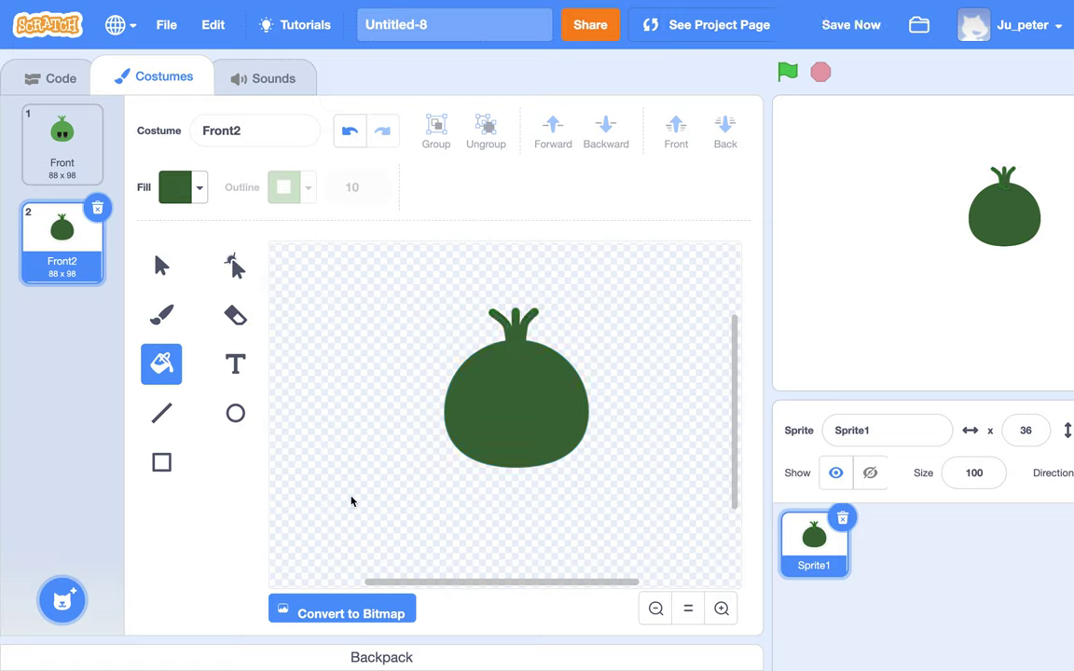
- Duplicate the Front costume and rename the copy Back
{"action": "right_click", "coordinate": [80, 176]}
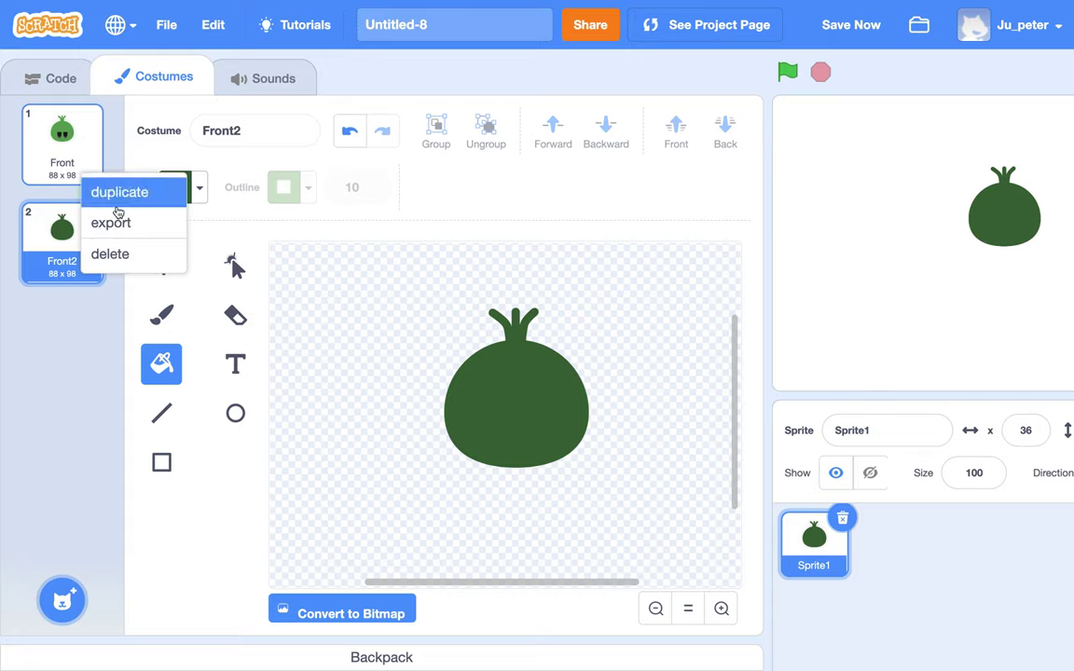
{"action": "left_click", "coordinate": [119, 192]}
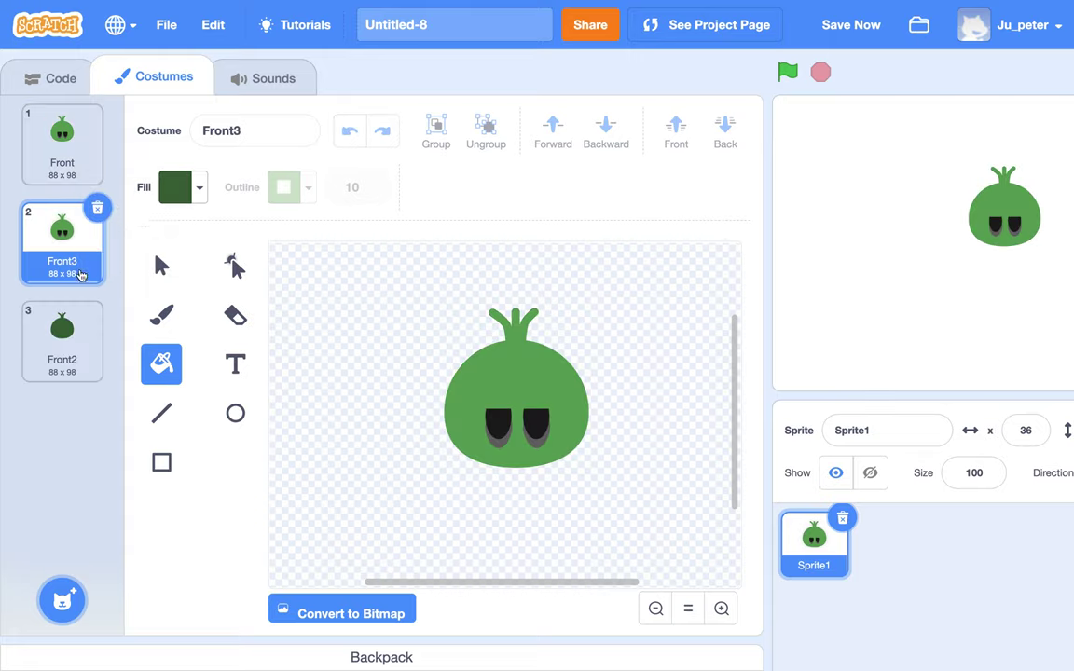
{"action": "left_click", "coordinate": [267, 135]}
{"action": "type", "text": "Back"}
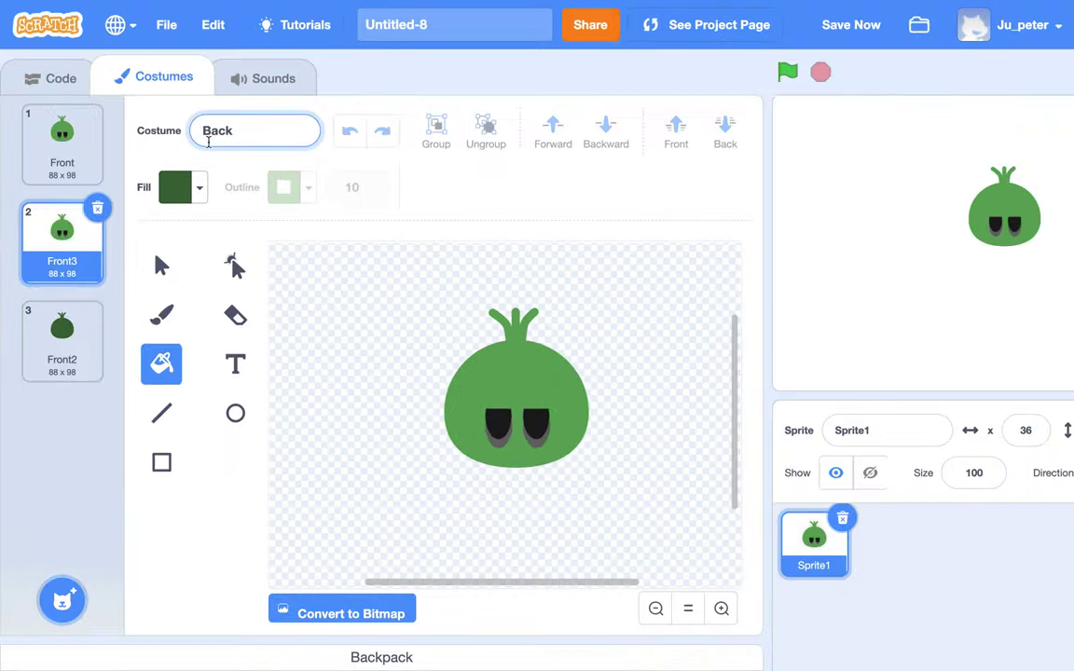
- Rename the dark green Front2 costume Right and swap its place in the costume order with Back
{"action": "left_click", "coordinate": [89, 359]}
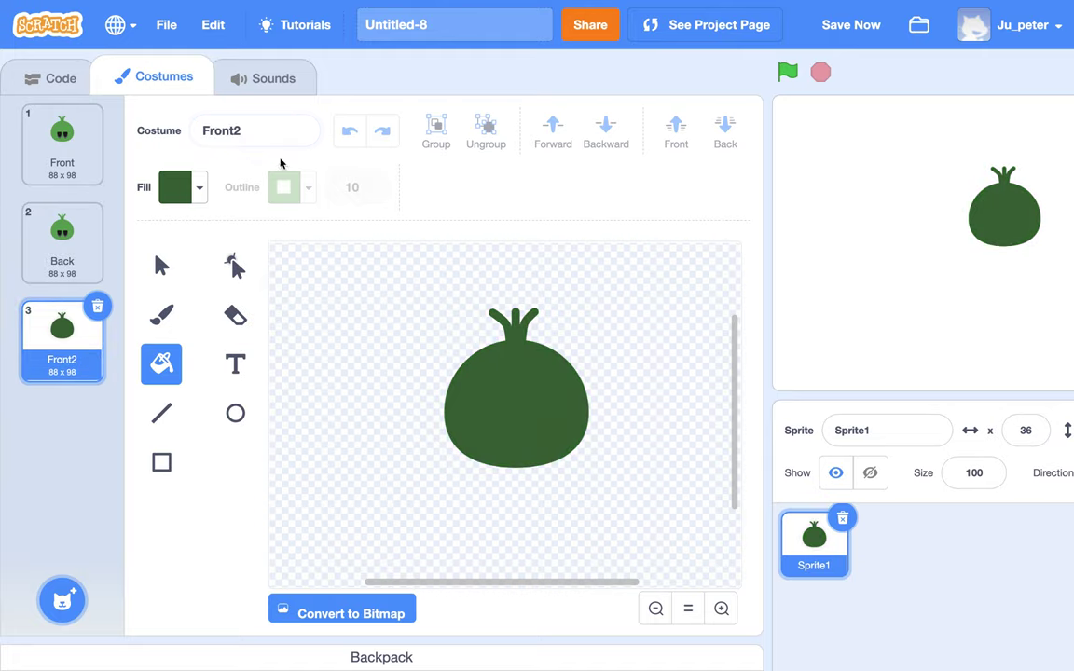
{"action": "left_click", "coordinate": [270, 128]}
{"action": "type", "text": "Right"}
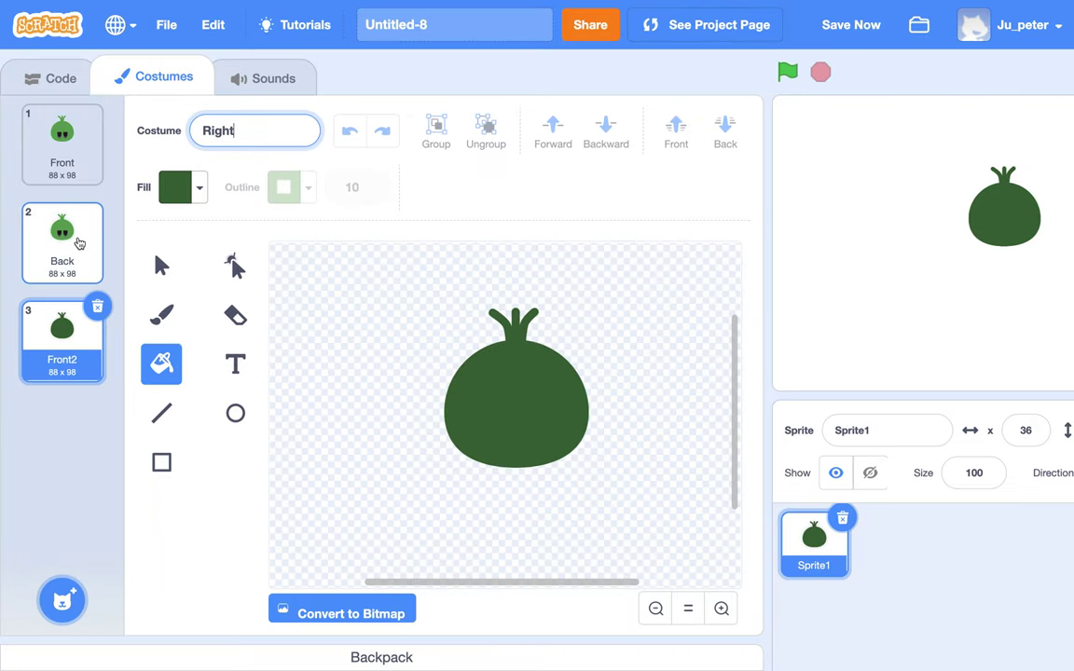
{"action": "left_click", "coordinate": [79, 243]}
{"action": "left_click_drag", "start_coordinate": [67, 364], "coordinate": [74, 224]}
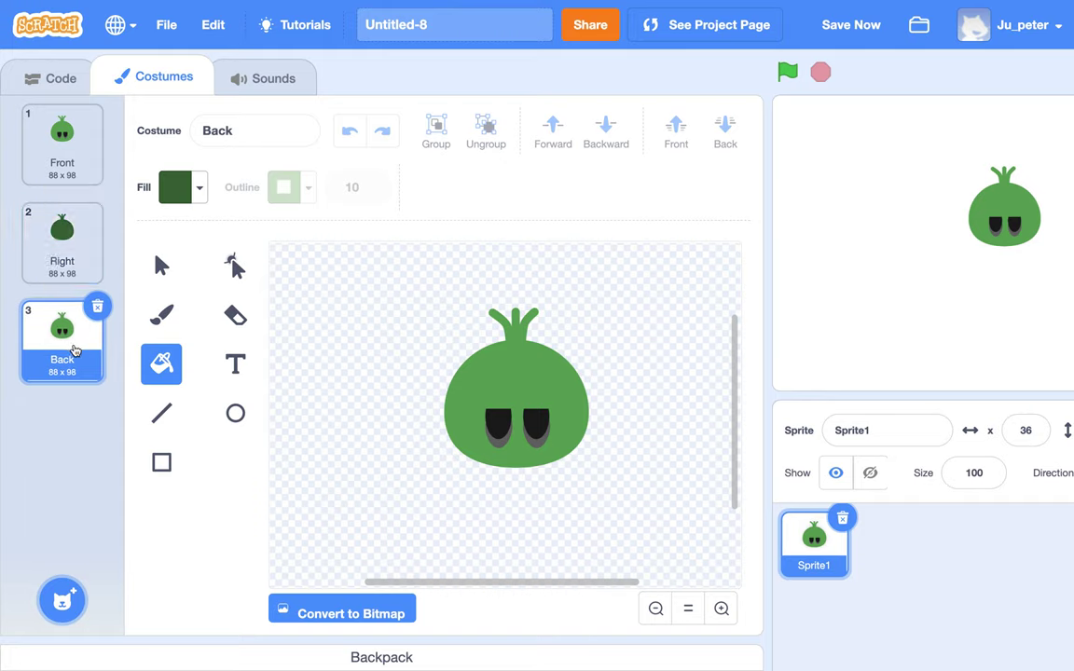
- Rename the dark green second costume as Back2 and the third costume, the one with eyes, as Right
{"action": "left_click", "coordinate": [73, 254]}
{"action": "left_click", "coordinate": [232, 133]}
{"action": "type", "text": "B"}
{"action": "left_click", "coordinate": [71, 315]}
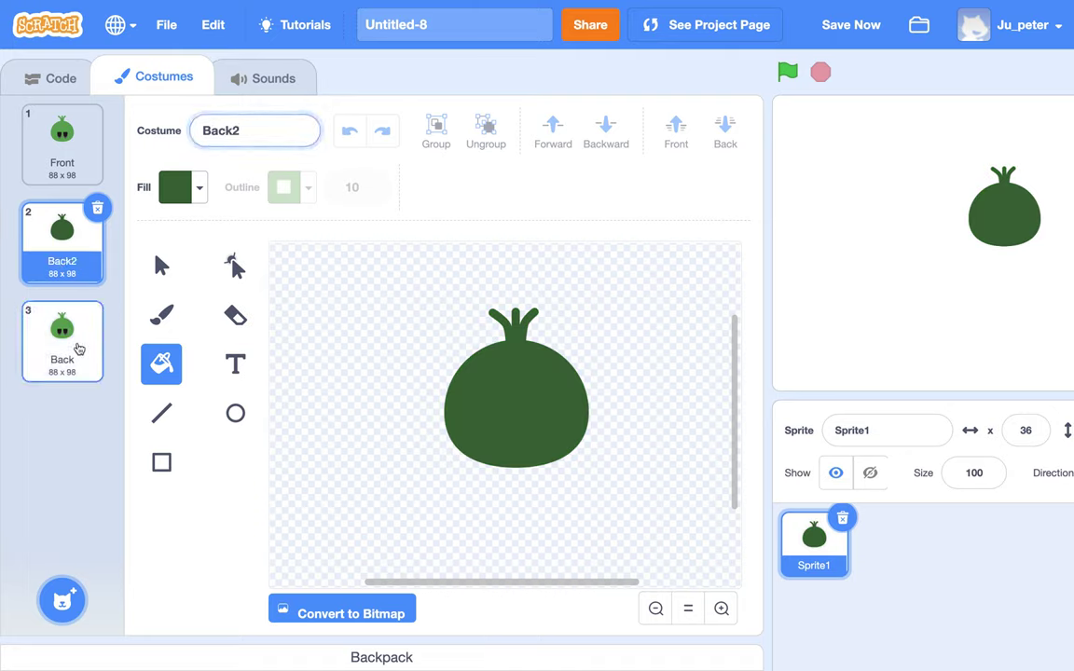
{"action": "left_click", "coordinate": [241, 143]}
{"action": "type", "text": "Right"}
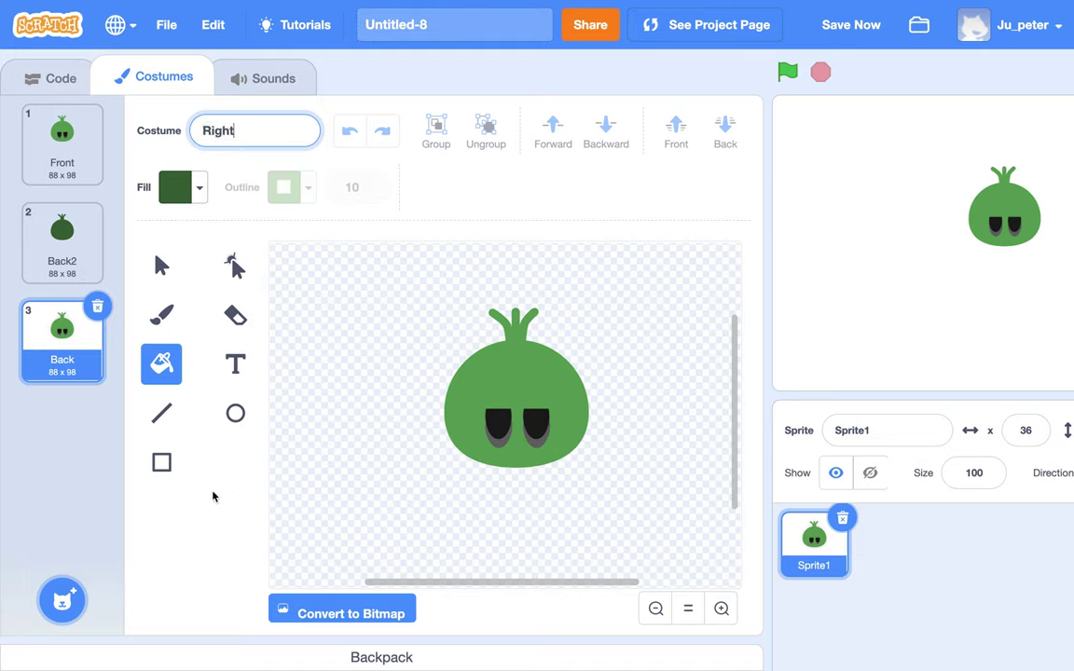
{"action": "key", "text": "Return"}
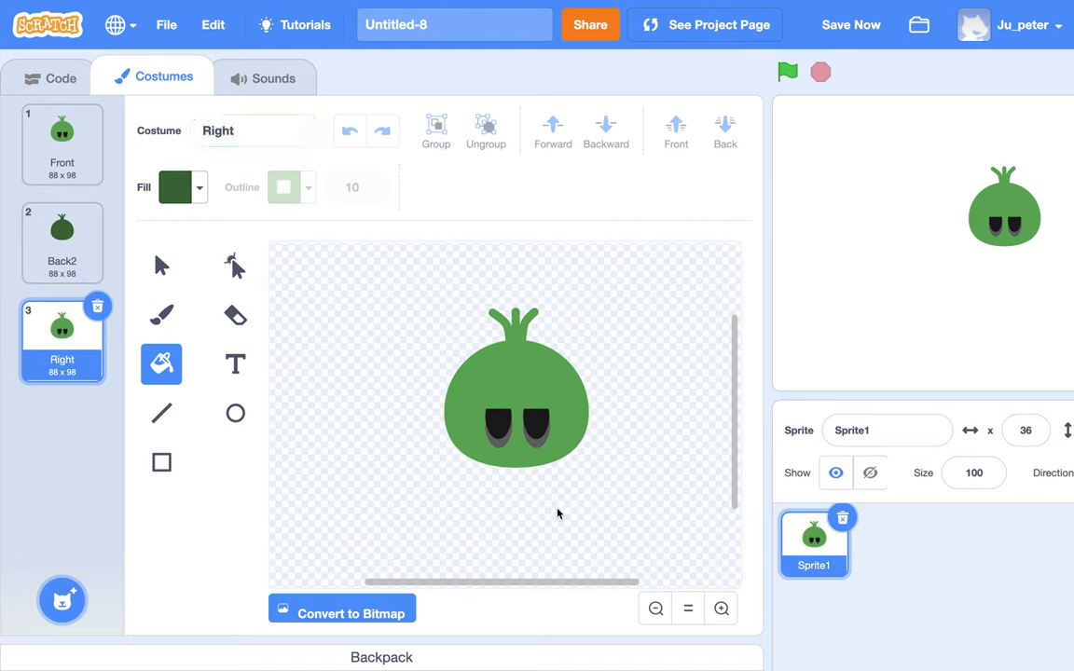
- Delete the left eye of the Right costume and shift the green rectangle and other eye upward, placing that eye near the body's right edge
{"action": "left_click", "coordinate": [166, 265]}
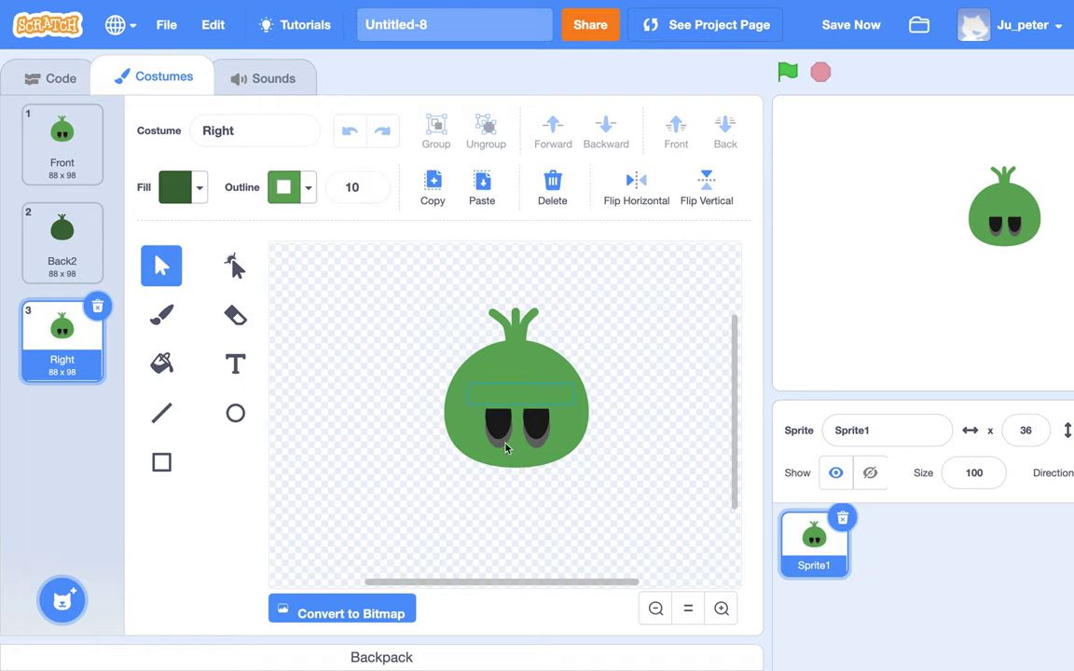
{"action": "left_click_drag", "start_coordinate": [496, 423], "coordinate": [394, 479]}
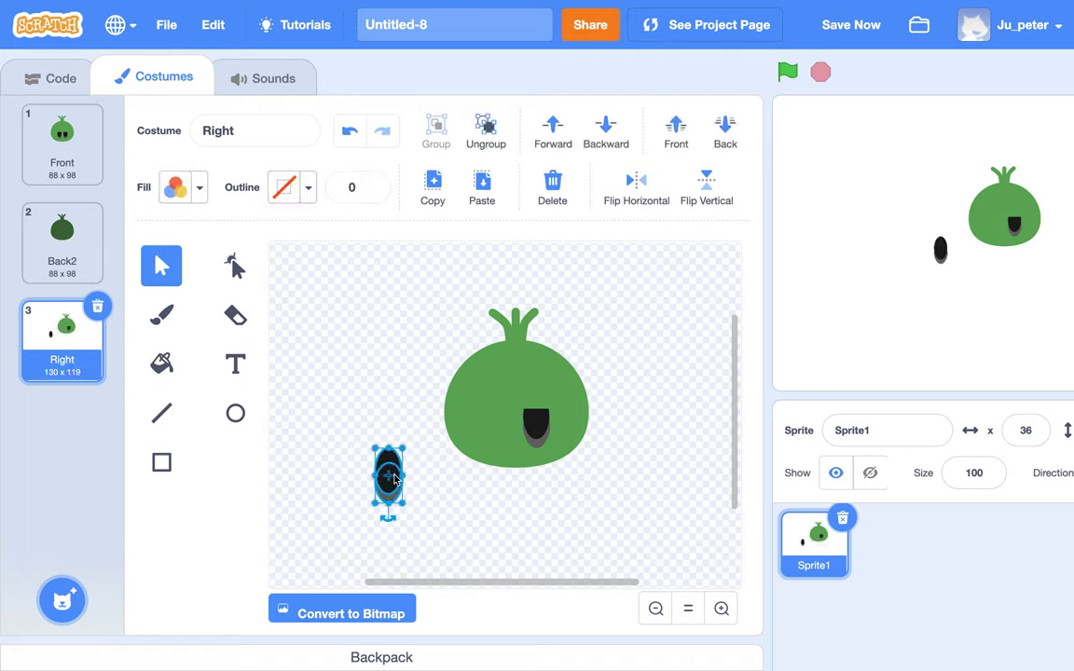
{"action": "key", "text": "Delete"}
{"action": "left_click_drag", "start_coordinate": [536, 431], "coordinate": [520, 387]}
{"action": "left_click", "coordinate": [559, 419]}
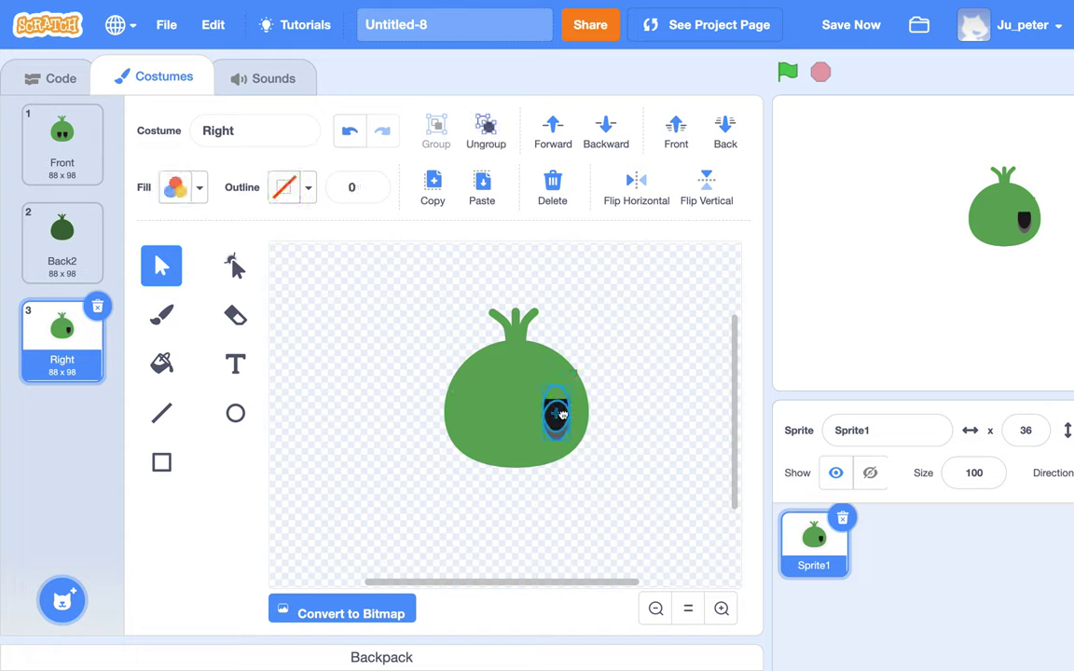
{"action": "left_click", "coordinate": [633, 413]}
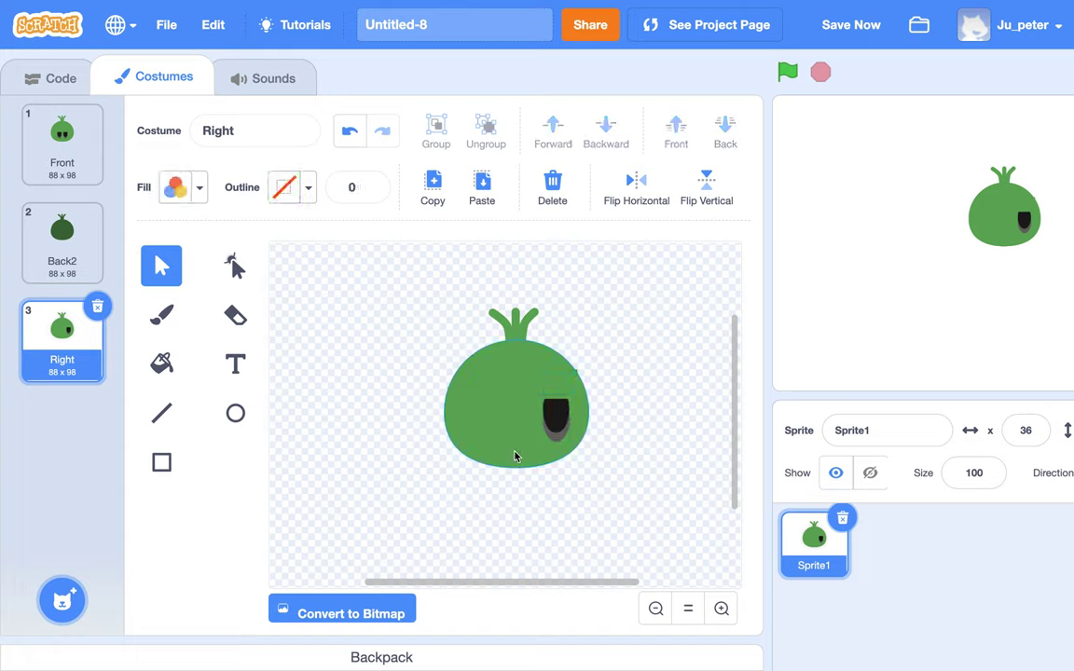
- Draw a tall, narrow ellipse without outline left of the eye, filled with purple at brightness 55 and spanning nearly the body's height
{"action": "left_click", "coordinate": [233, 413]}
{"action": "left_click", "coordinate": [180, 186]}
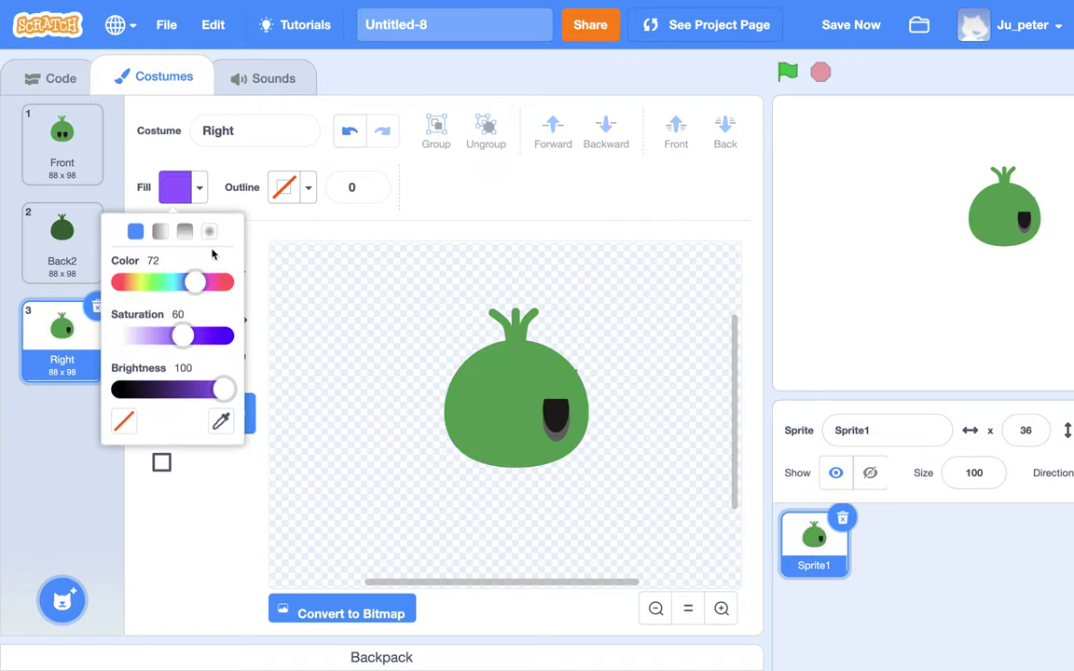
{"action": "left_click_drag", "start_coordinate": [221, 390], "coordinate": [175, 393]}
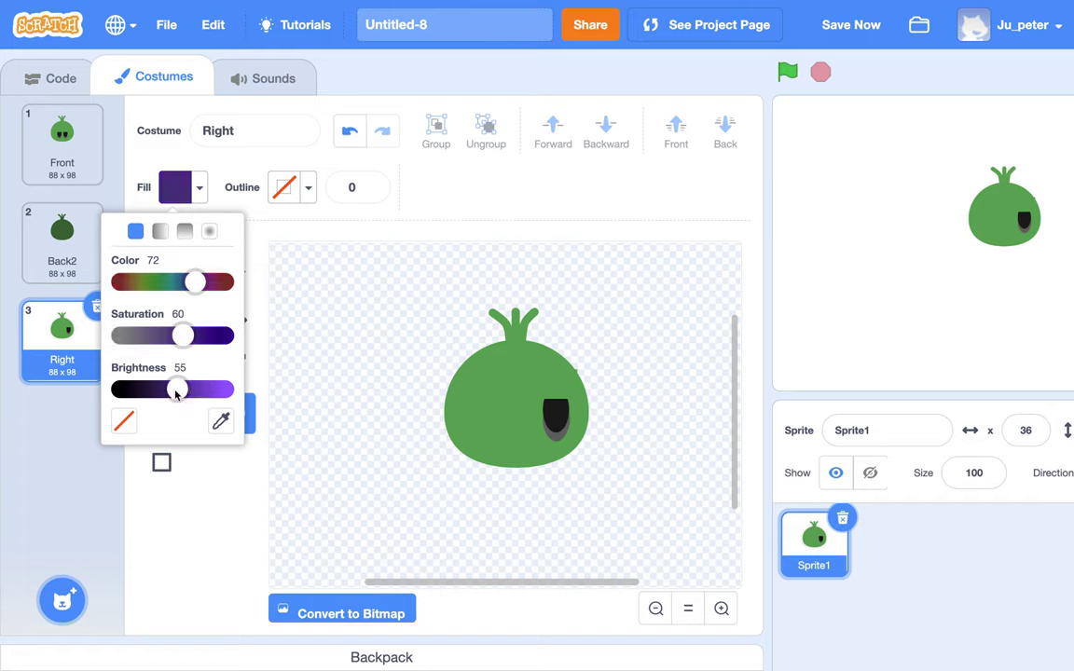
{"action": "left_click_drag", "start_coordinate": [478, 353], "coordinate": [525, 467]}
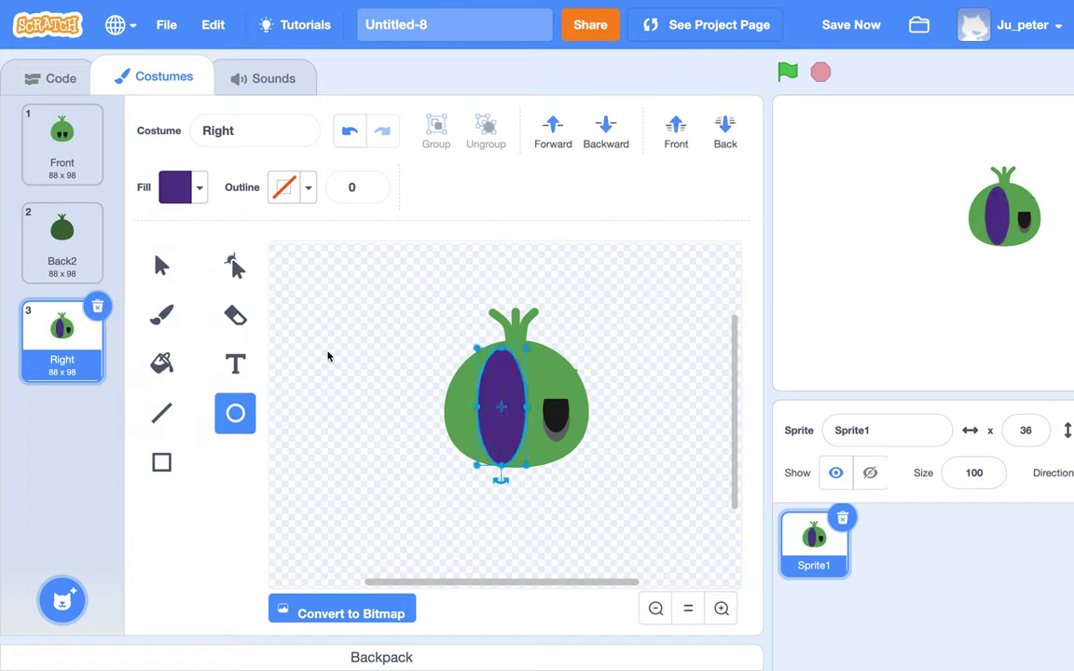
- Reshape the purple ellipse to cover the body's left half, following its outer curve and keeping a nearly straight inner edge down the middle
{"action": "left_click", "coordinate": [235, 267]}
{"action": "left_click_drag", "start_coordinate": [477, 407], "coordinate": [442, 411]}
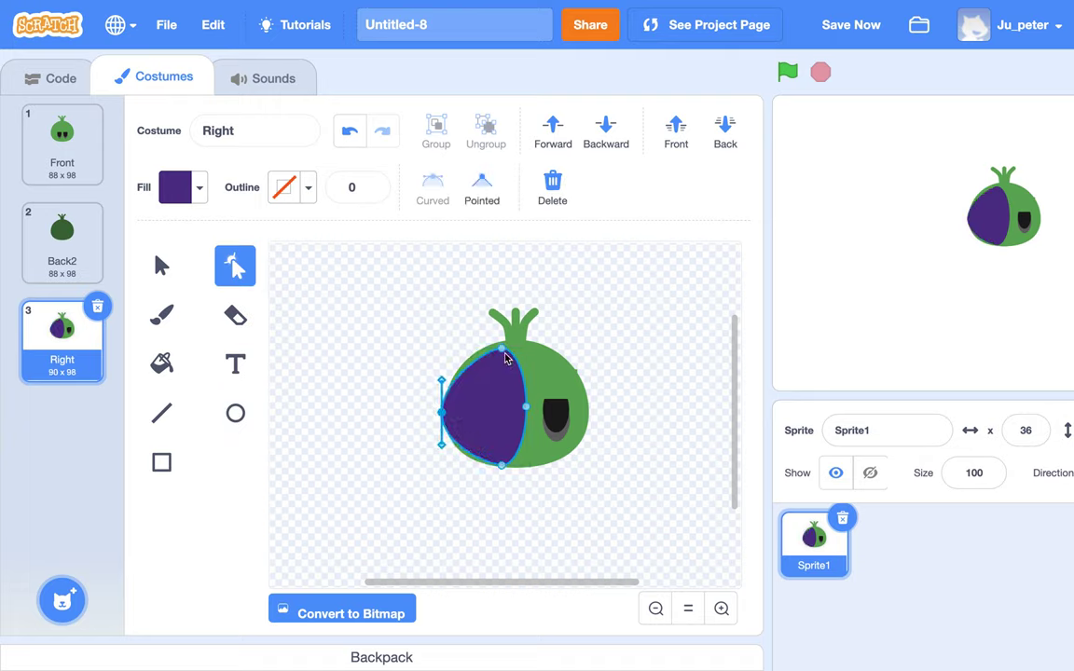
{"action": "left_click", "coordinate": [502, 350]}
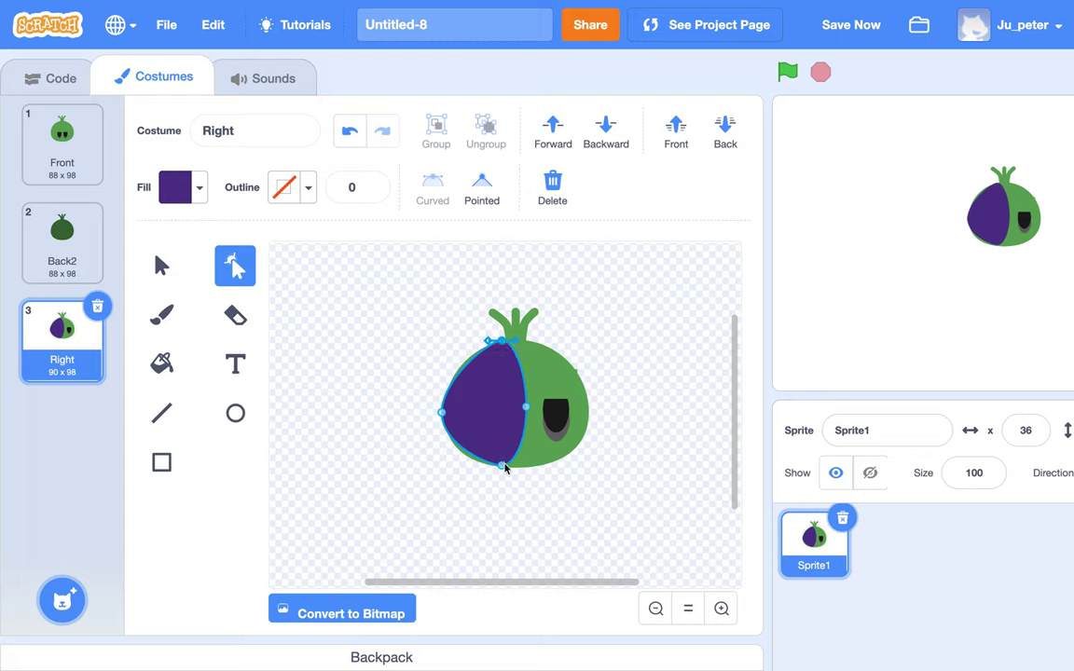
{"action": "left_click_drag", "start_coordinate": [502, 468], "coordinate": [508, 471]}
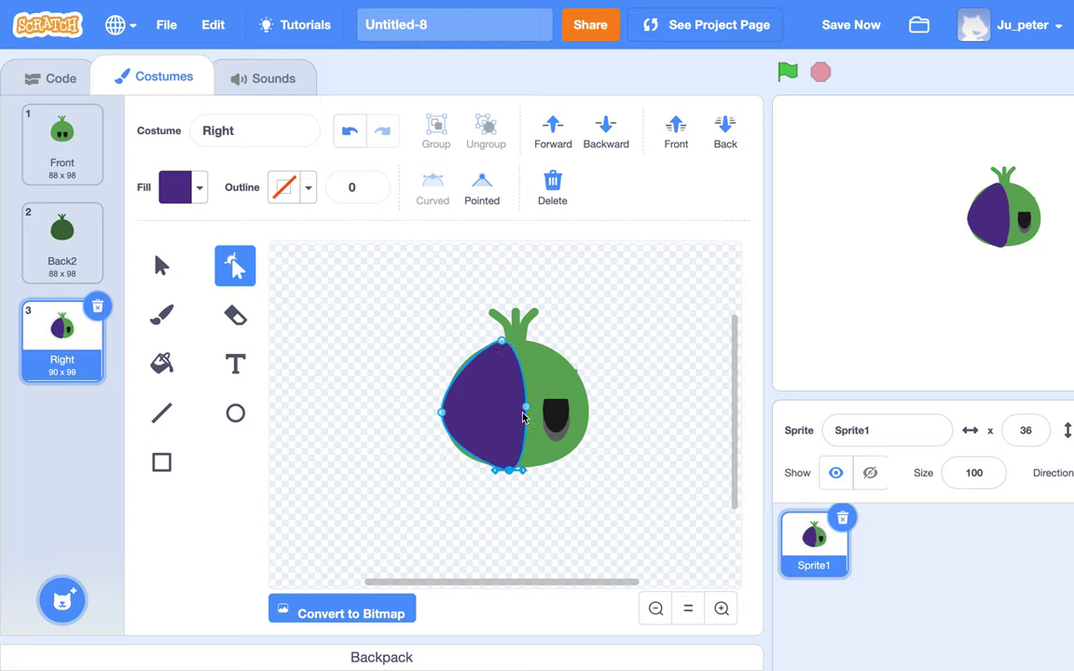
{"action": "left_click_drag", "start_coordinate": [526, 413], "coordinate": [510, 416]}
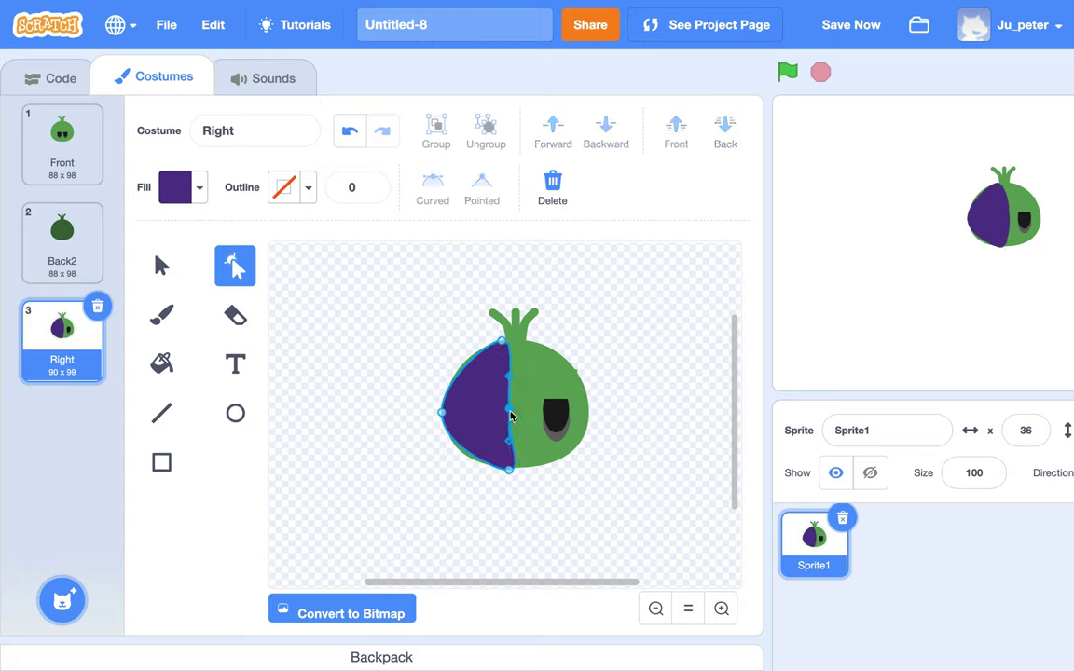
{"action": "left_click", "coordinate": [471, 444]}
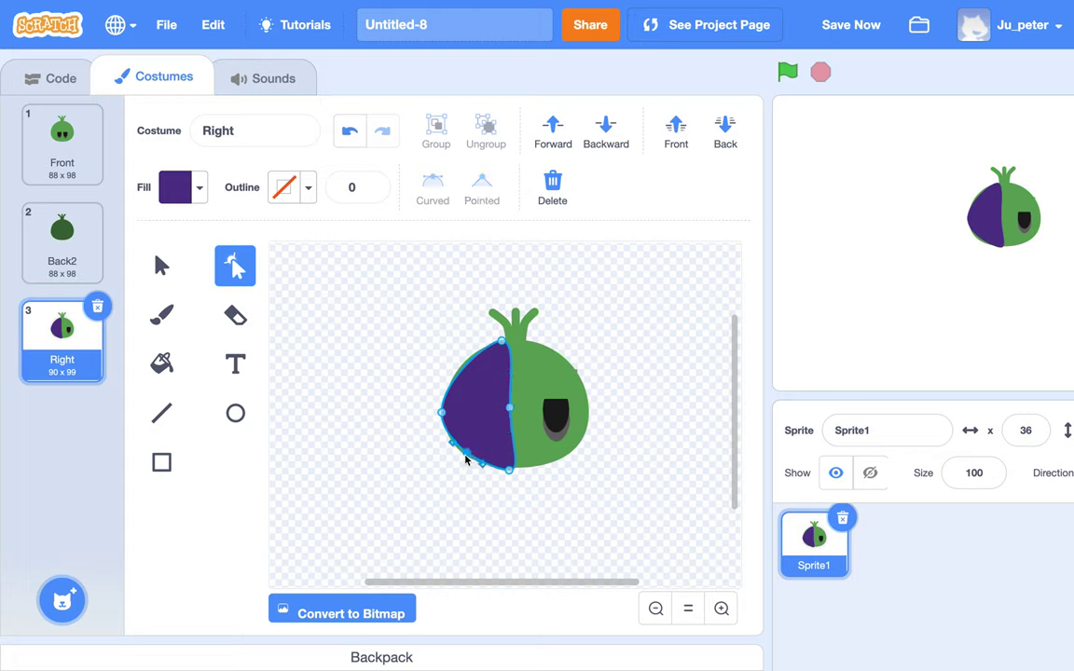
{"action": "left_click", "coordinate": [465, 459]}
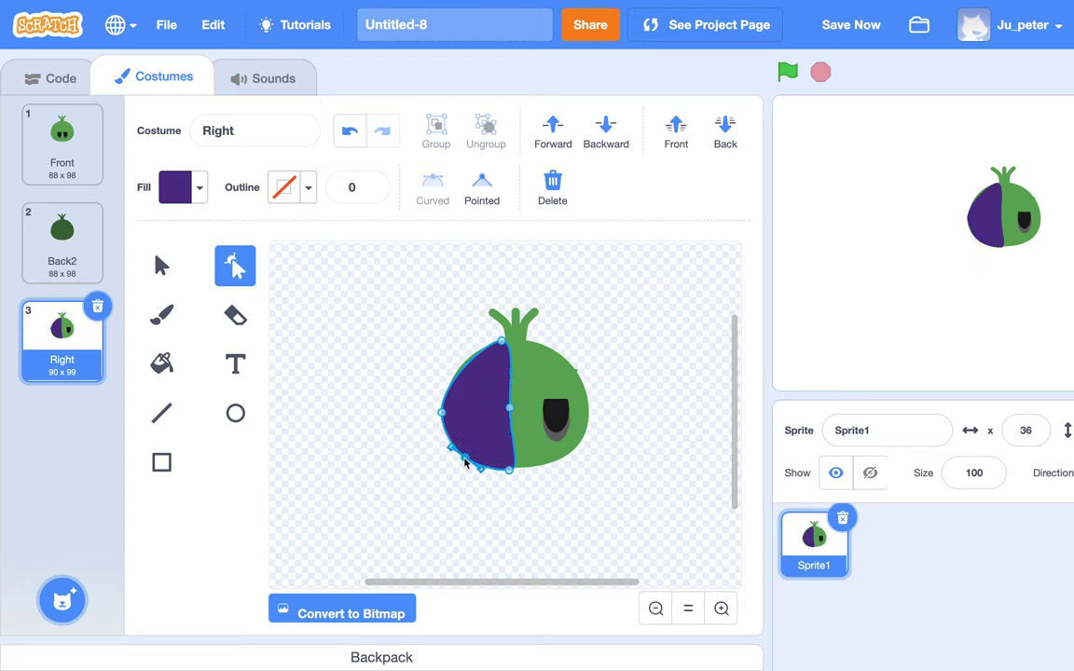
{"action": "left_click", "coordinate": [502, 343]}
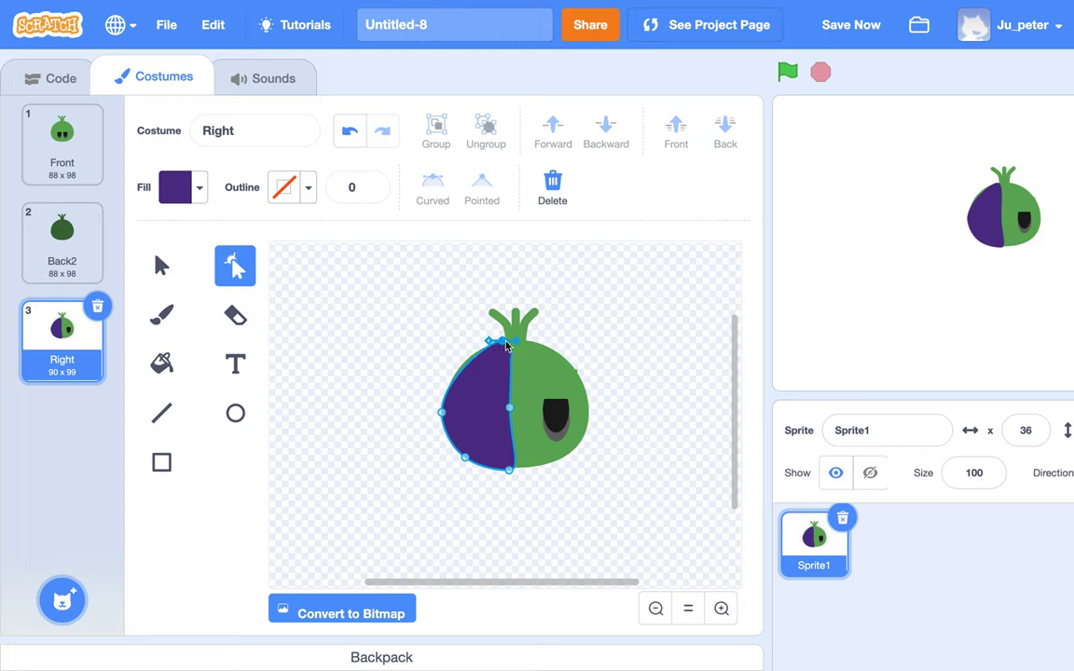
{"action": "left_click", "coordinate": [469, 359]}
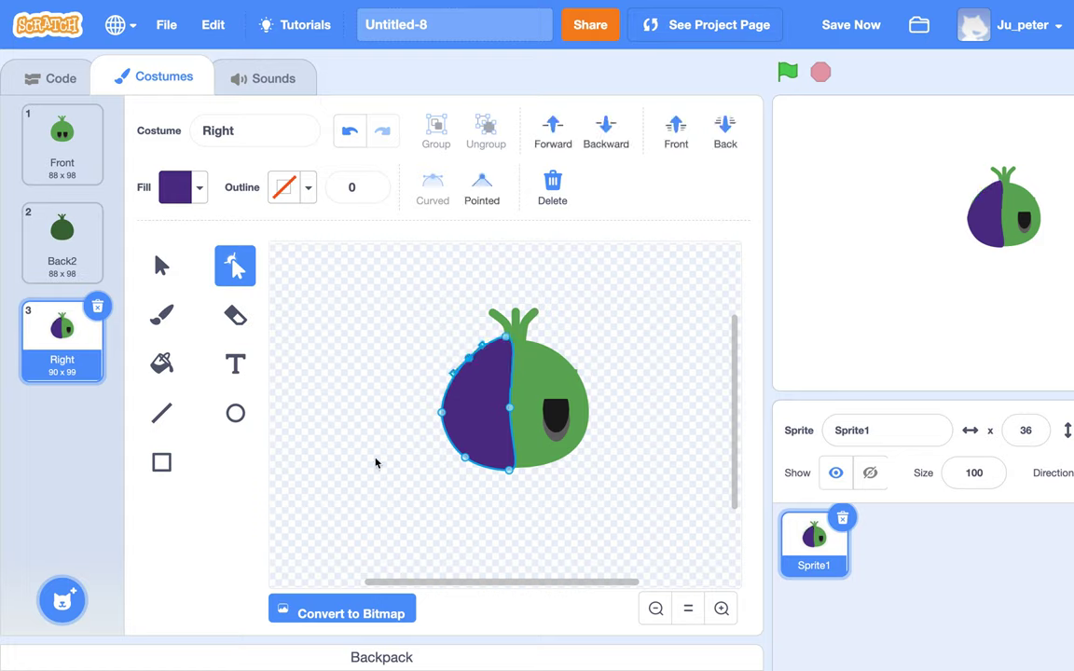
{"action": "left_click", "coordinate": [348, 473]}
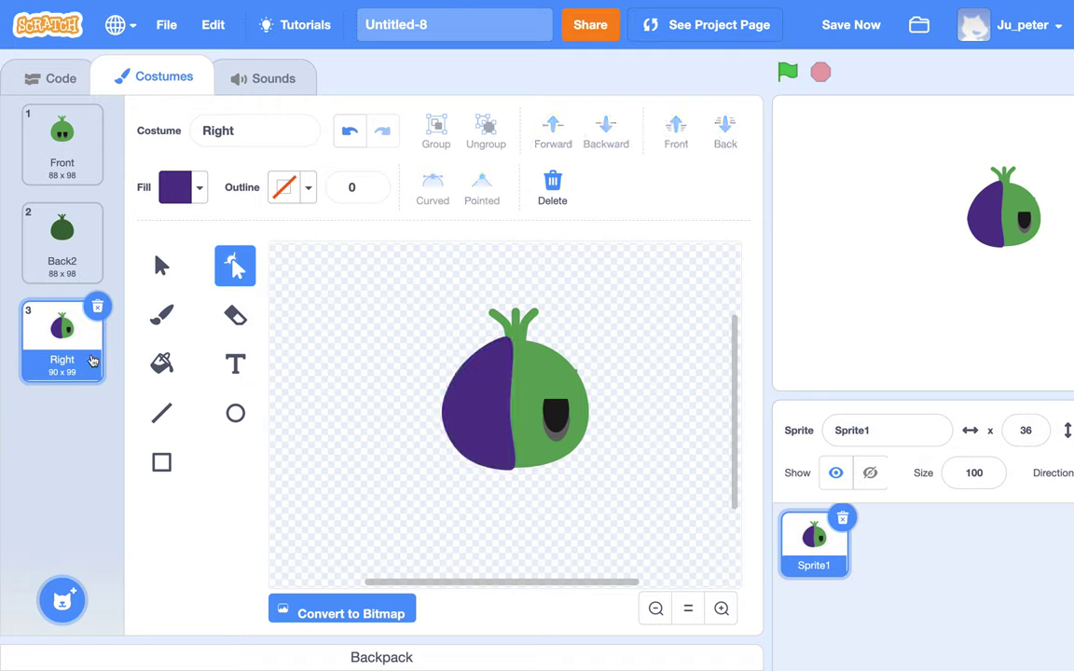
- Duplicate the Right costume and rename the copy Left
{"action": "right_click", "coordinate": [92, 361]}
{"action": "left_click", "coordinate": [117, 378]}
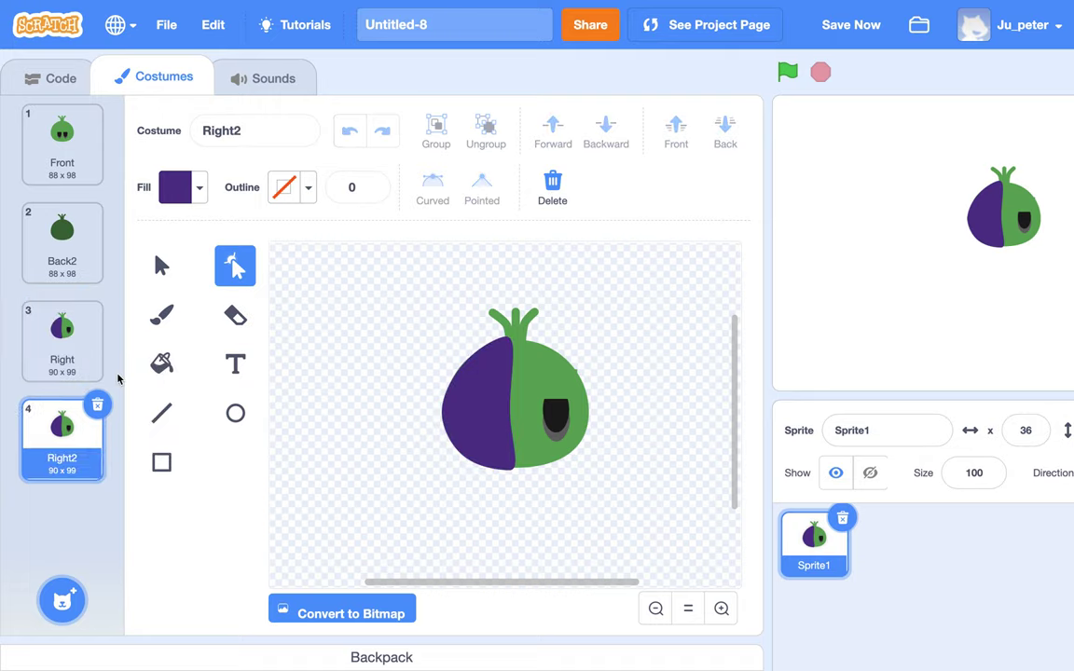
{"action": "left_click", "coordinate": [257, 131]}
{"action": "type", "text": "Left"}
{"action": "left_click", "coordinate": [206, 468]}
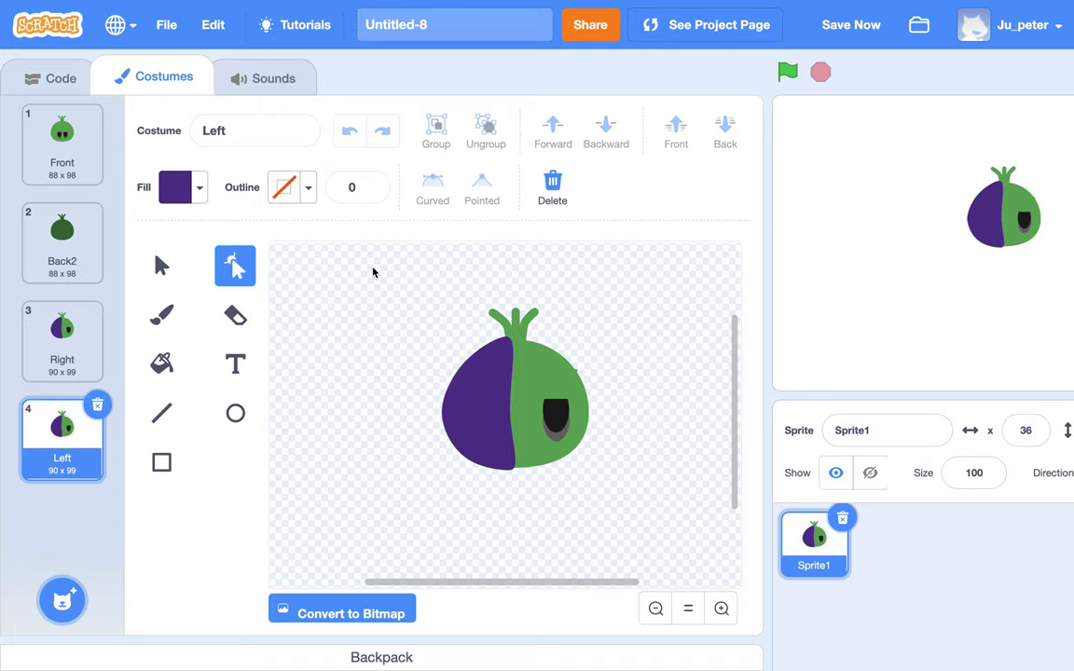
- Select the whole drawing of the Left costume and flip it horizontally so it faces left
{"action": "left_click", "coordinate": [162, 266]}
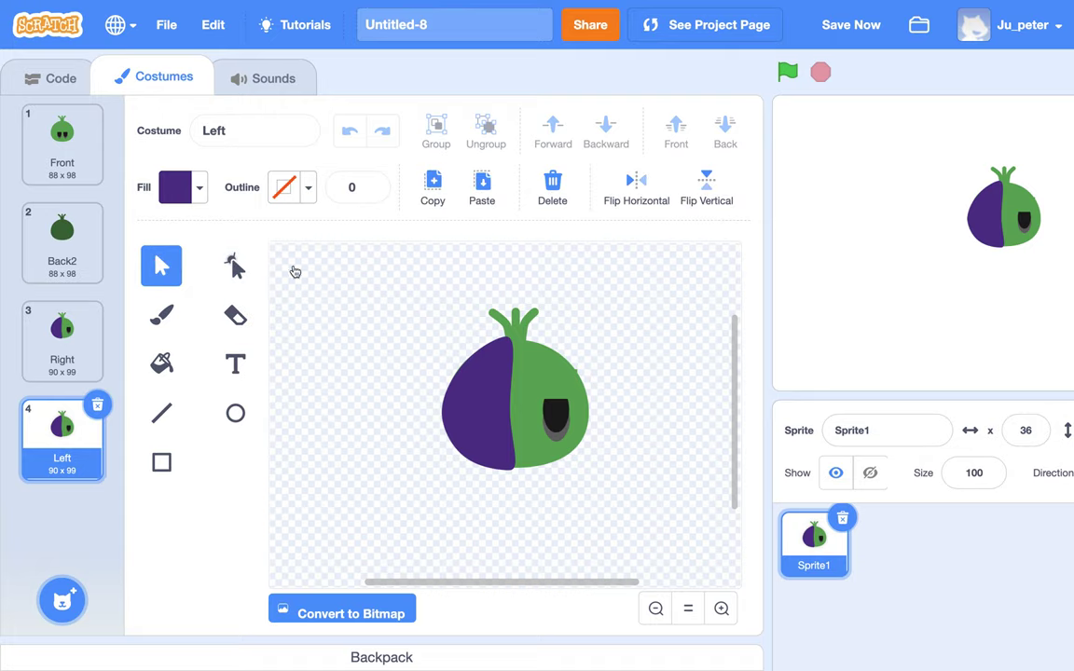
{"action": "left_click_drag", "start_coordinate": [415, 277], "coordinate": [654, 514]}
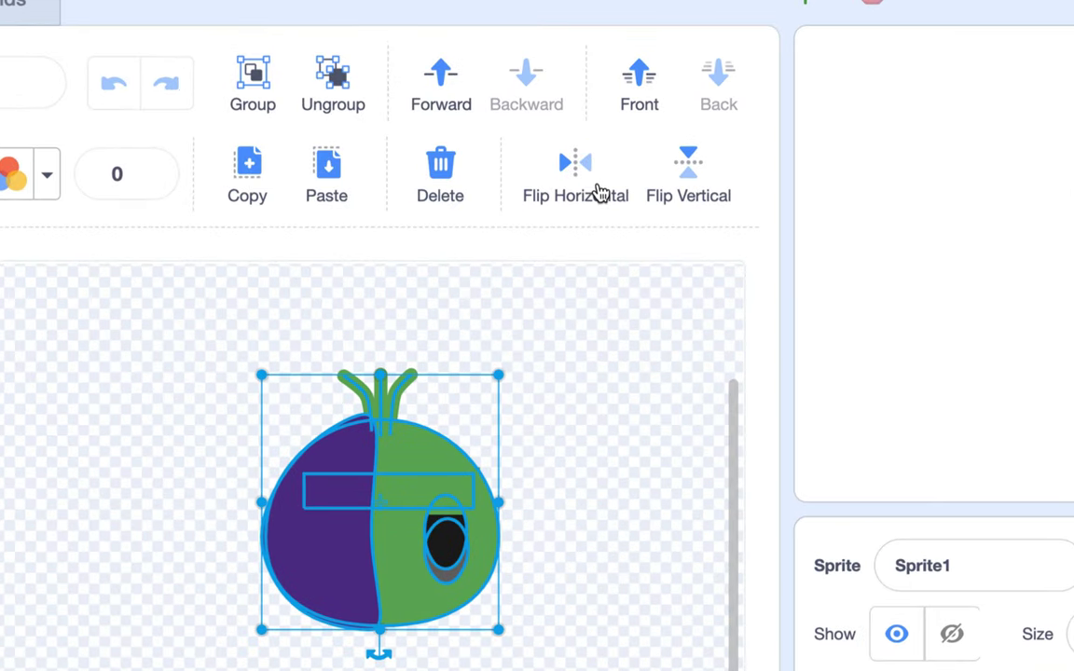
{"action": "left_click", "coordinate": [582, 193]}
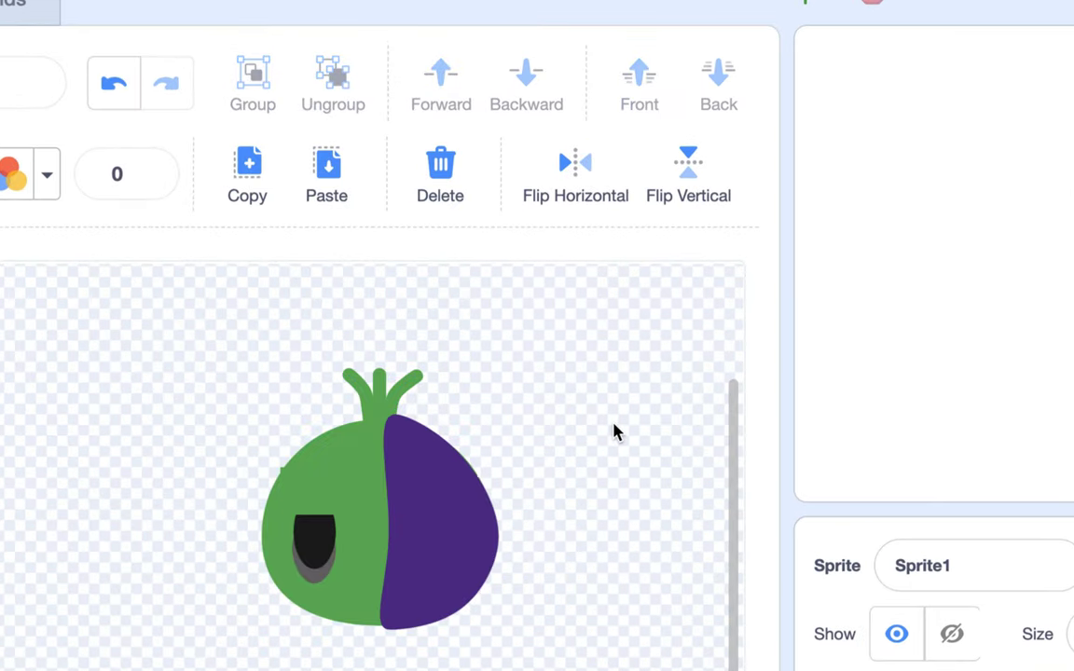
{"action": "left_click", "coordinate": [612, 431]}
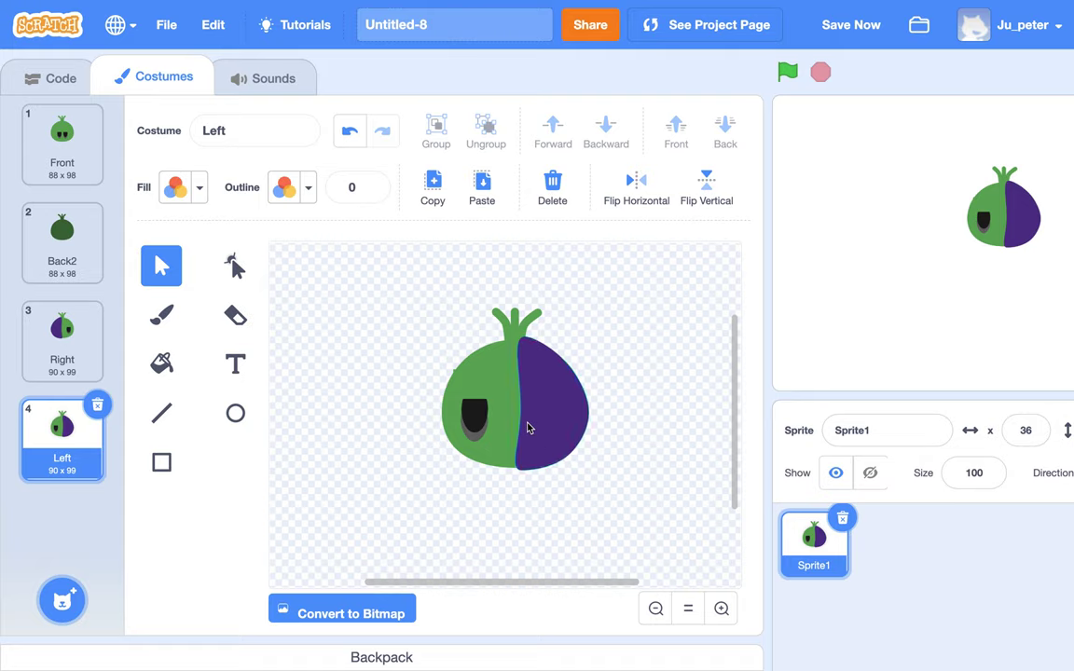
- Review the Right and Back2 costumes, make Front the current costume, and open the sprite's code
{"action": "left_click", "coordinate": [66, 337]}
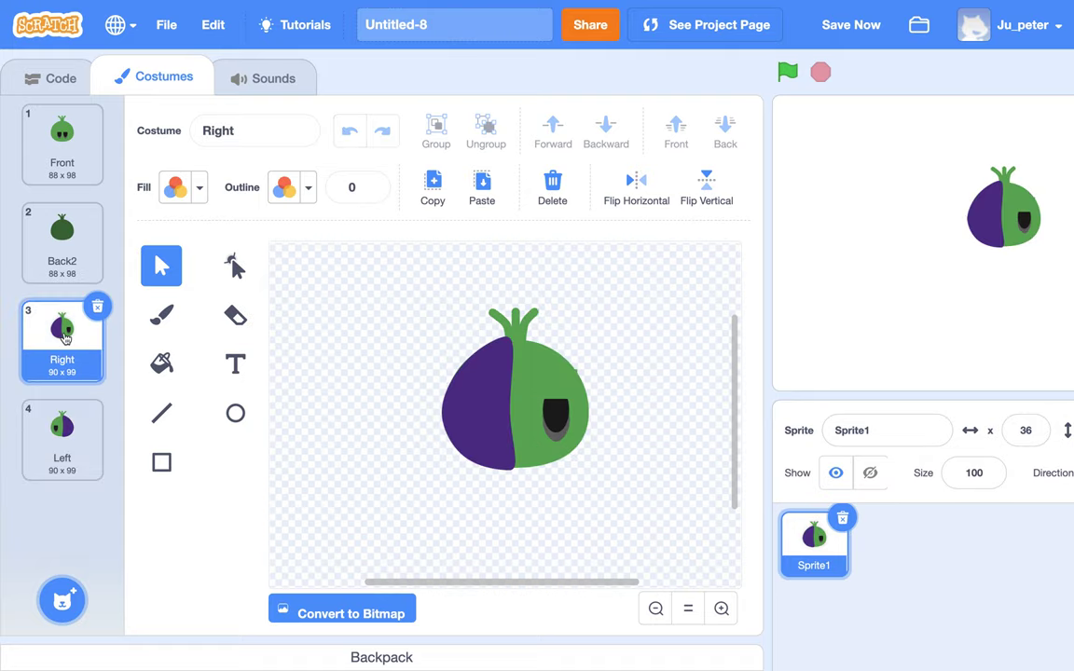
{"action": "left_click", "coordinate": [66, 253]}
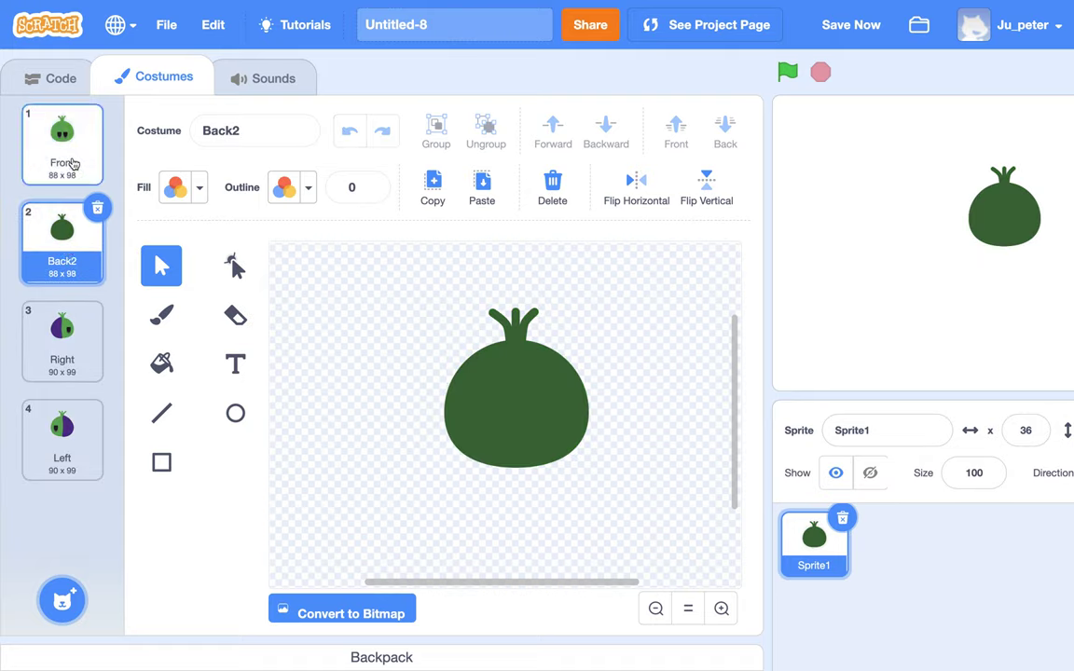
{"action": "left_click", "coordinate": [75, 164]}
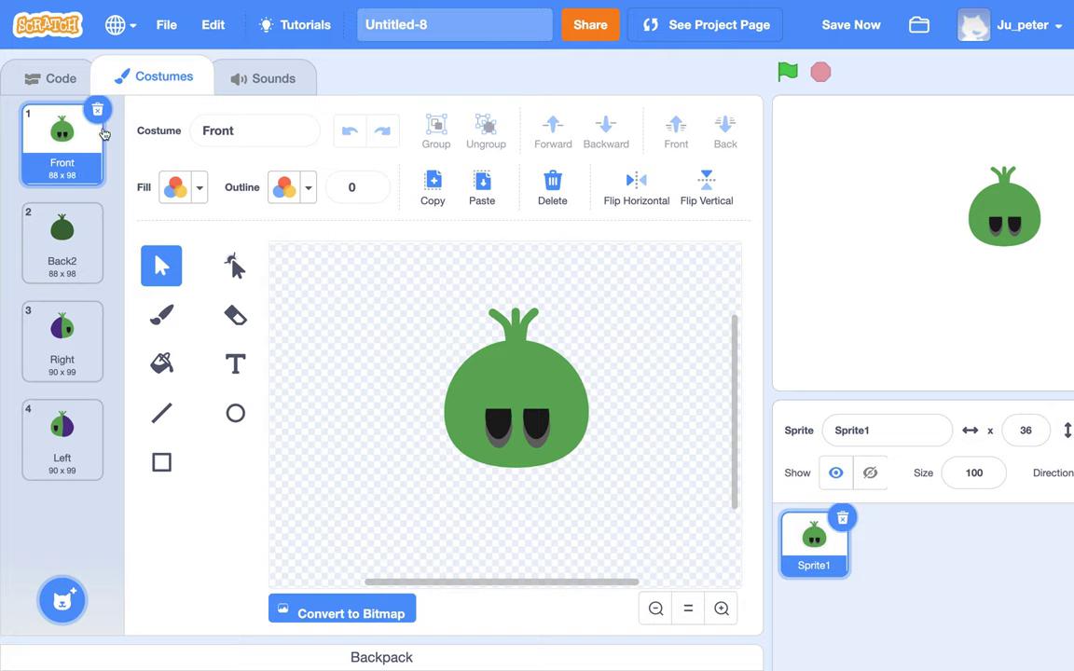
{"action": "left_click", "coordinate": [54, 78]}
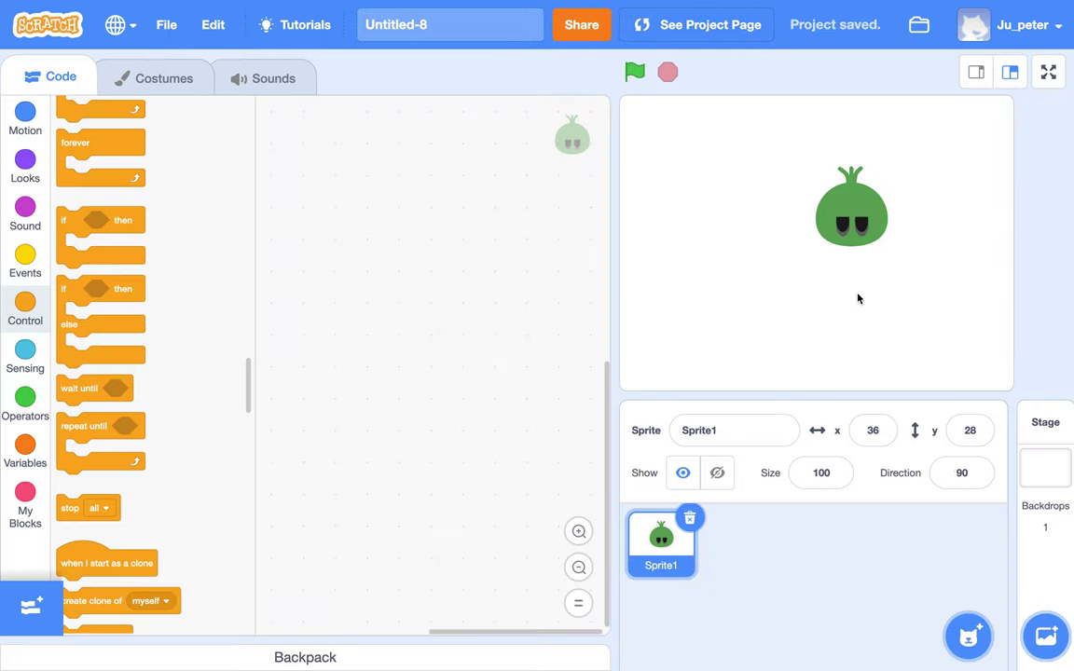
- Start a script that runs when the green flag is clicked and goes to x: 0, y: 0
{"action": "left_click", "coordinate": [872, 432]}
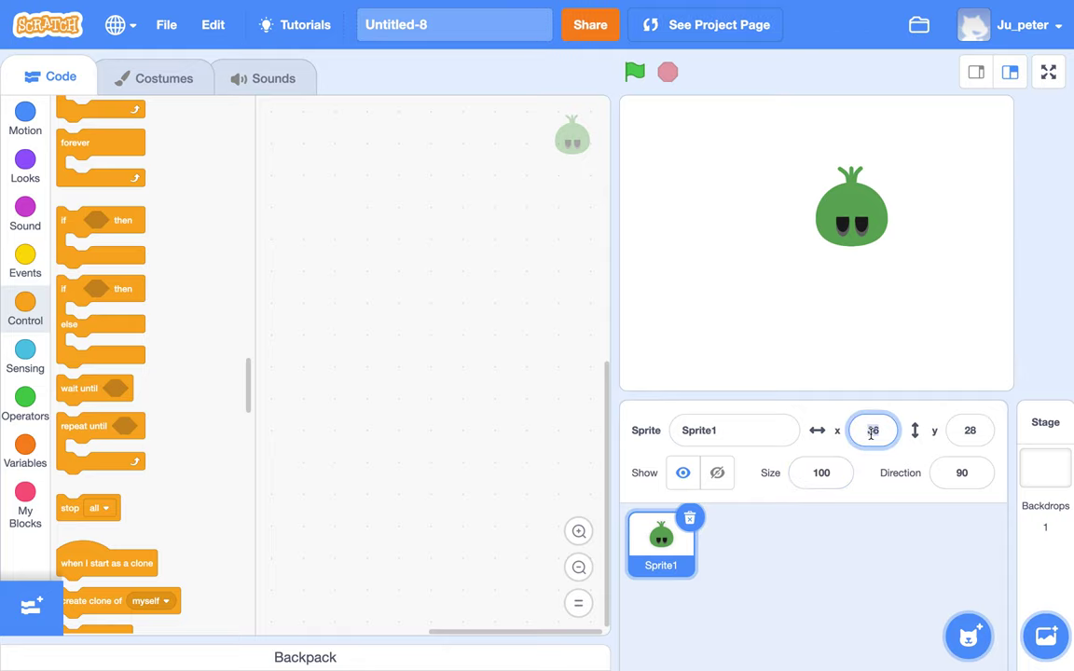
{"action": "left_click", "coordinate": [26, 265]}
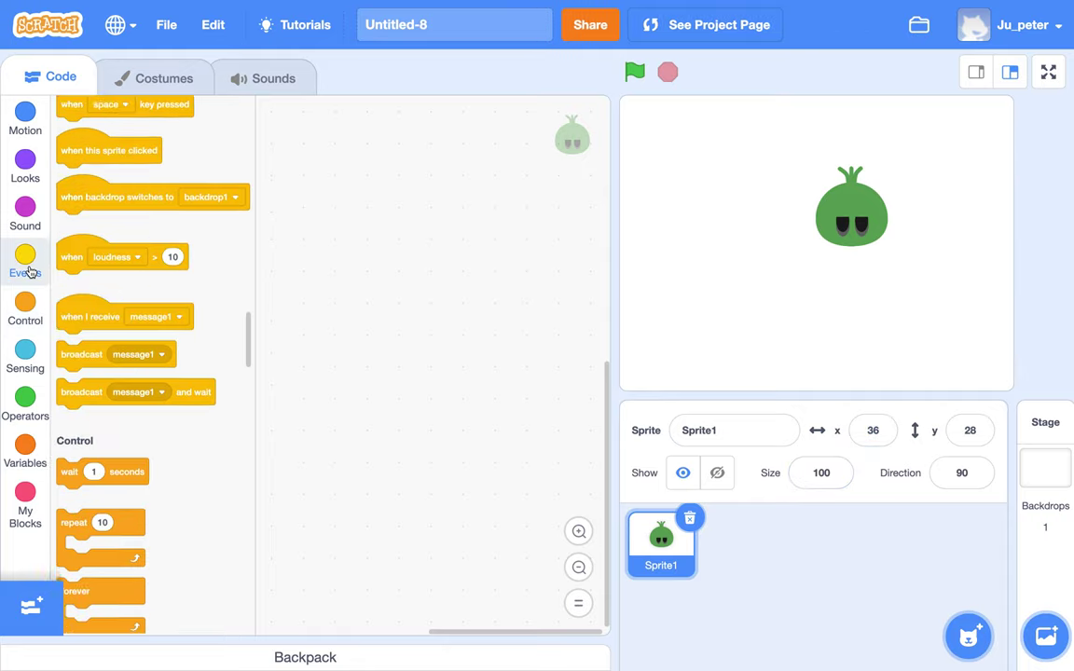
{"action": "left_click_drag", "start_coordinate": [77, 149], "coordinate": [339, 210]}
{"action": "left_click", "coordinate": [37, 125]}
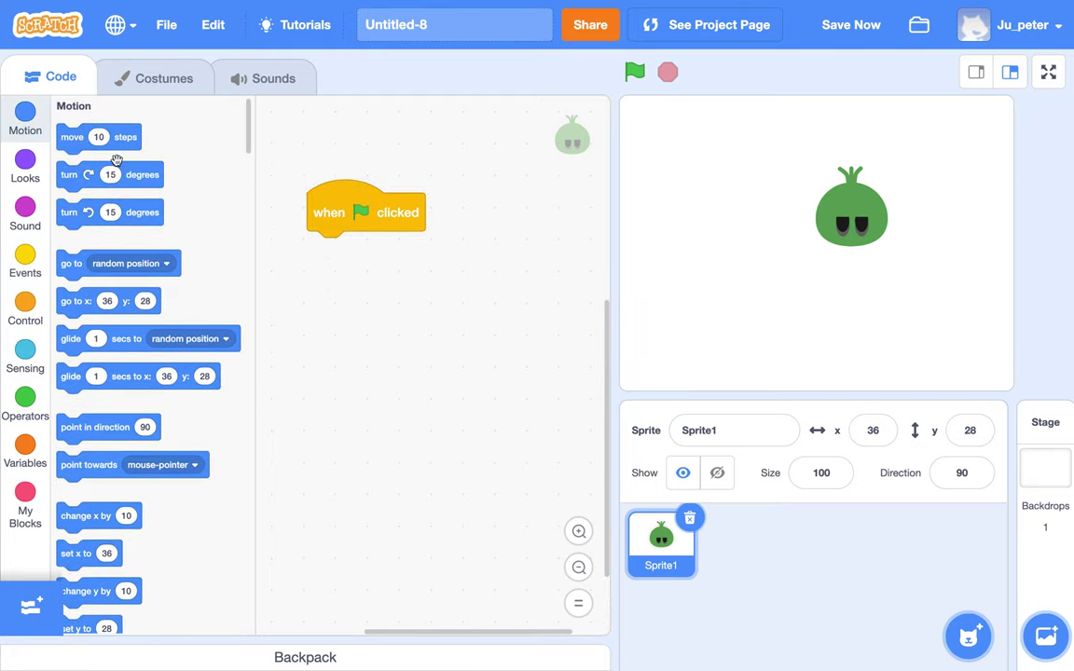
{"action": "left_click_drag", "start_coordinate": [79, 303], "coordinate": [343, 250]}
{"action": "left_click", "coordinate": [382, 251]}
{"action": "type", "text": "0"}
{"action": "left_click", "coordinate": [435, 251]}
{"action": "type", "text": "0"}
- Run the new script once to centre the sprite, and set the sprite's size to 50
{"action": "left_click", "coordinate": [355, 198]}
{"action": "left_click", "coordinate": [813, 473]}
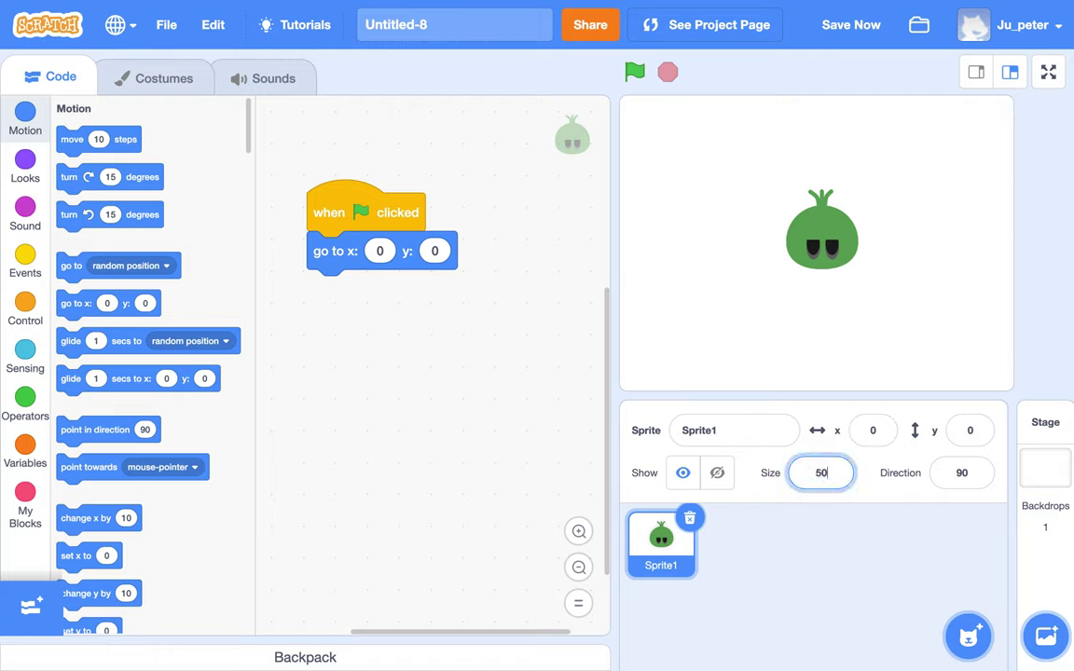
{"action": "key", "text": "Return"}
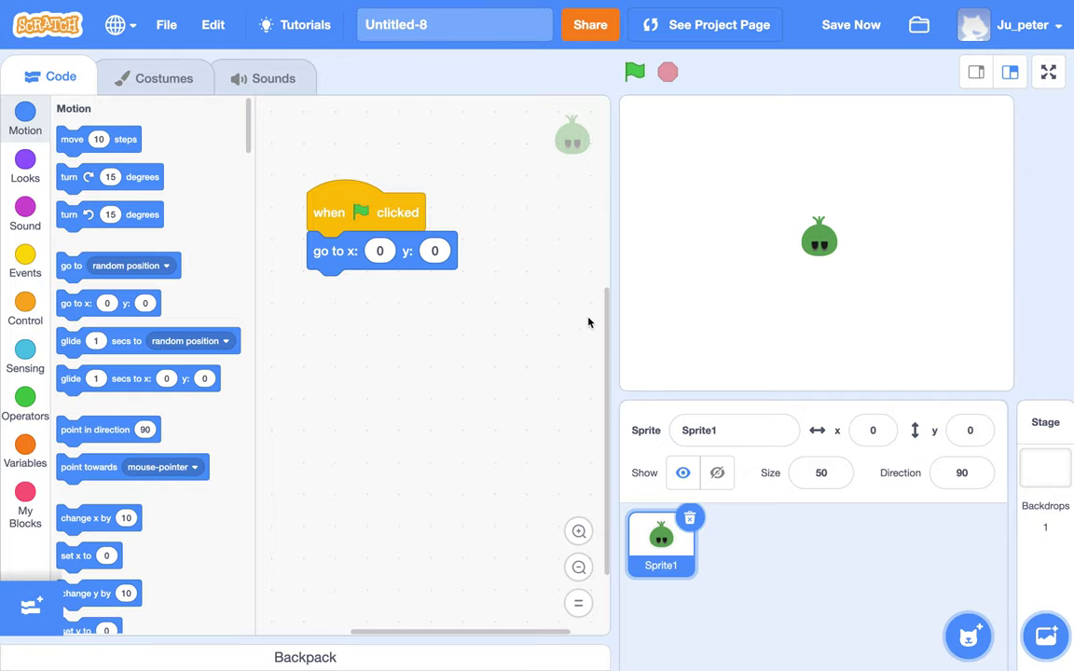
- Add a forever loop below the go to block and place two stacked empty if-then blocks inside it
{"action": "left_click", "coordinate": [26, 308]}
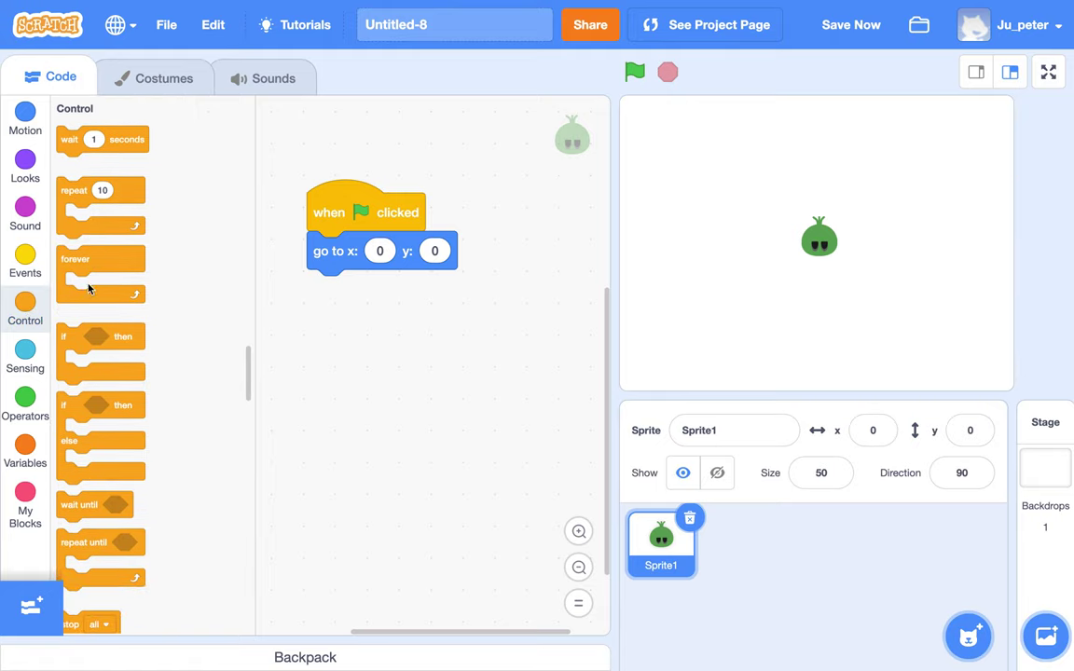
{"action": "left_click_drag", "start_coordinate": [140, 266], "coordinate": [339, 282]}
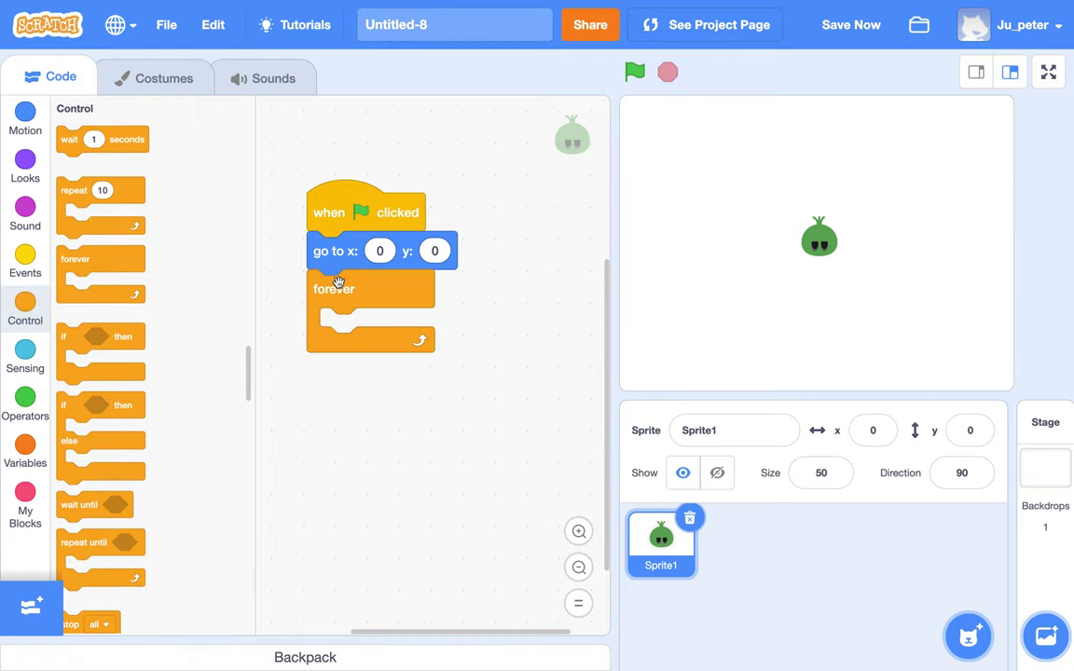
{"action": "left_click_drag", "start_coordinate": [69, 344], "coordinate": [345, 323]}
{"action": "right_click", "coordinate": [344, 324]}
{"action": "left_click", "coordinate": [352, 334]}
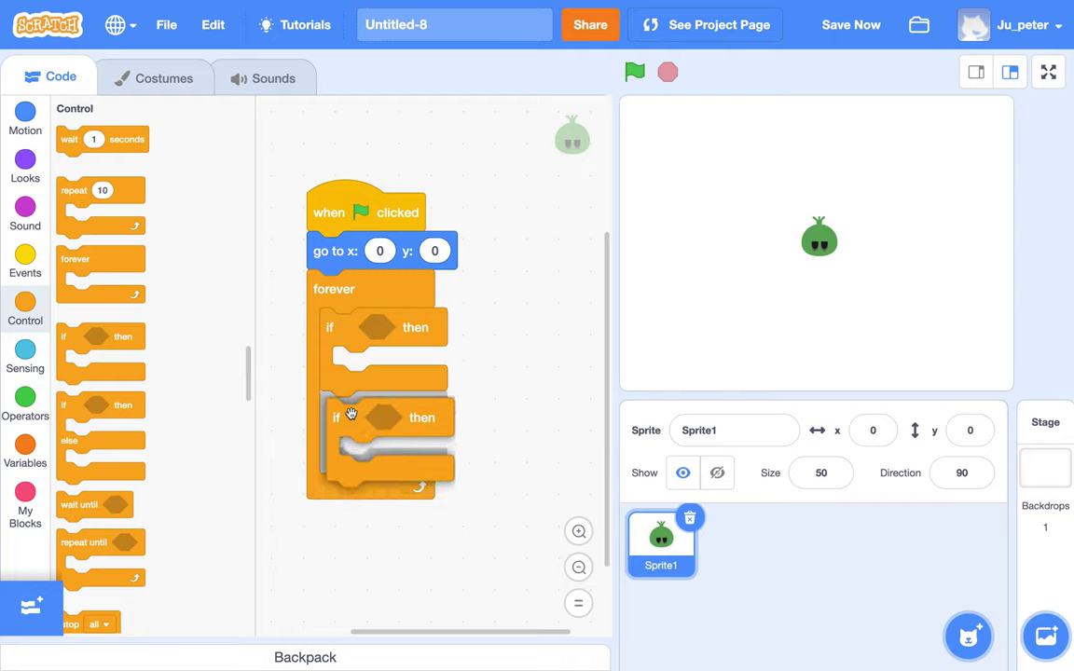
{"action": "left_click", "coordinate": [352, 411]}
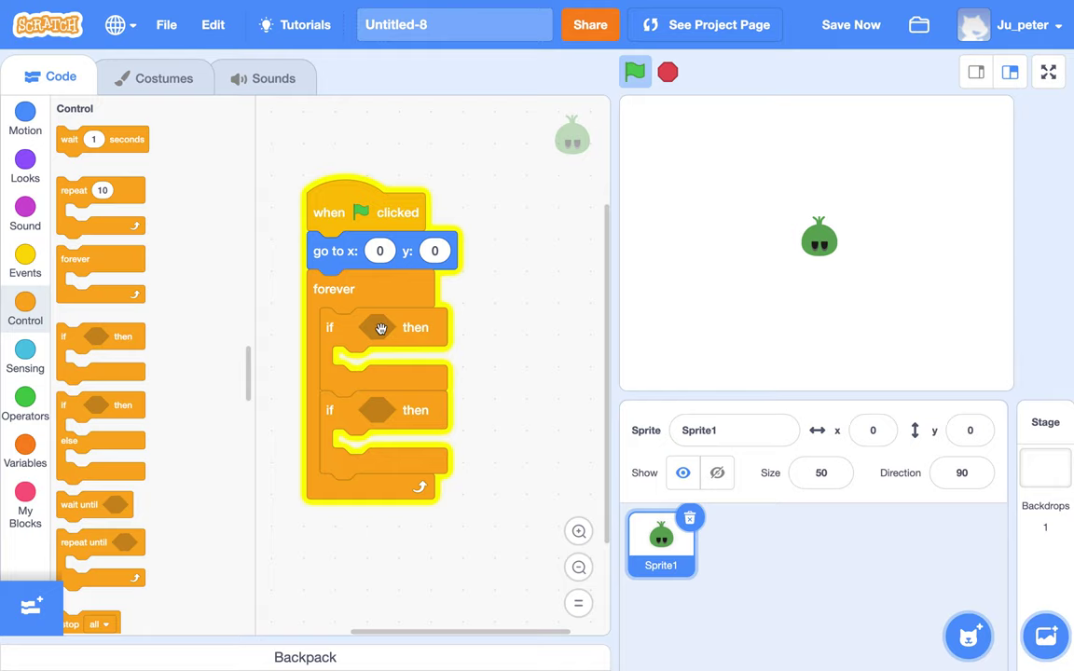
- Give the first if-then block the condition that the right arrow key is pressed
{"action": "left_click", "coordinate": [28, 356]}
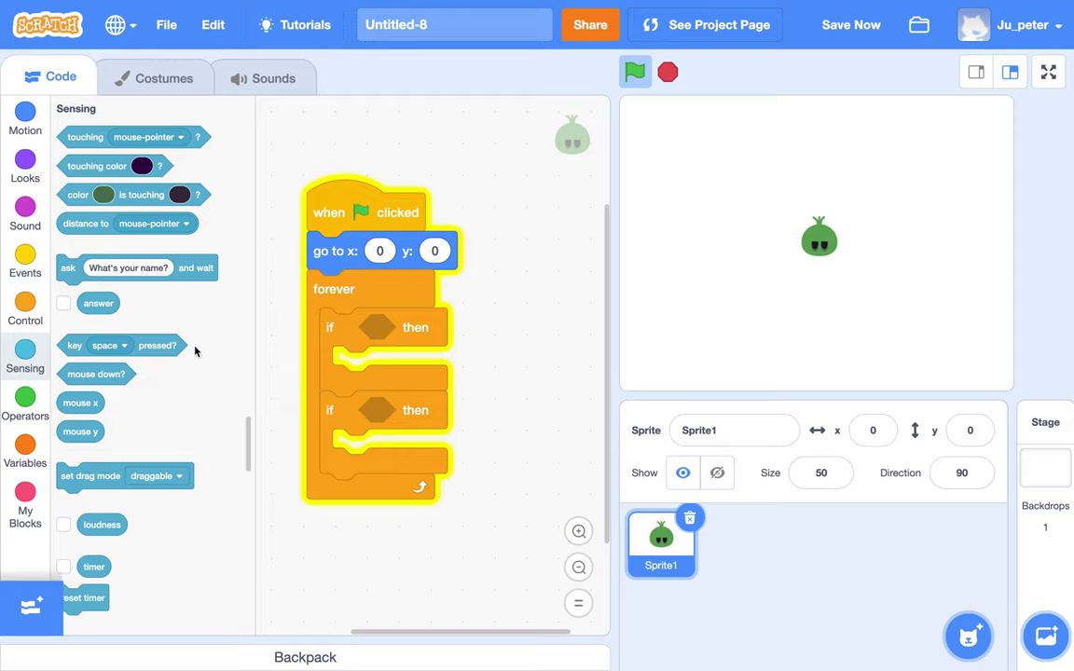
{"action": "left_click_drag", "start_coordinate": [74, 345], "coordinate": [392, 322]}
{"action": "left_click", "coordinate": [438, 327]}
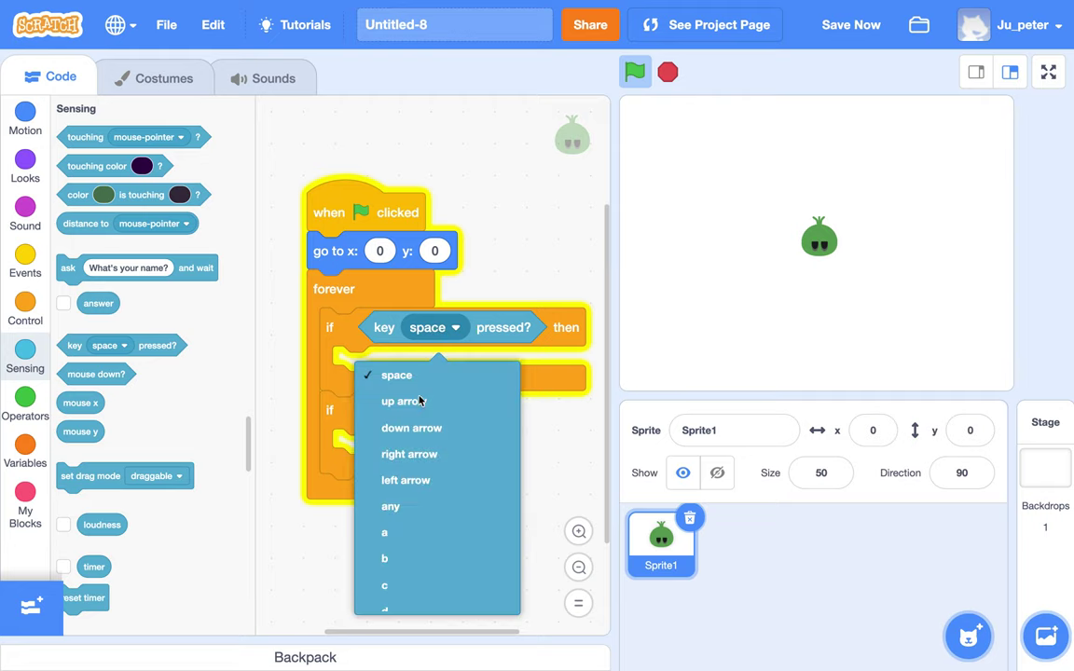
{"action": "left_click", "coordinate": [419, 453]}
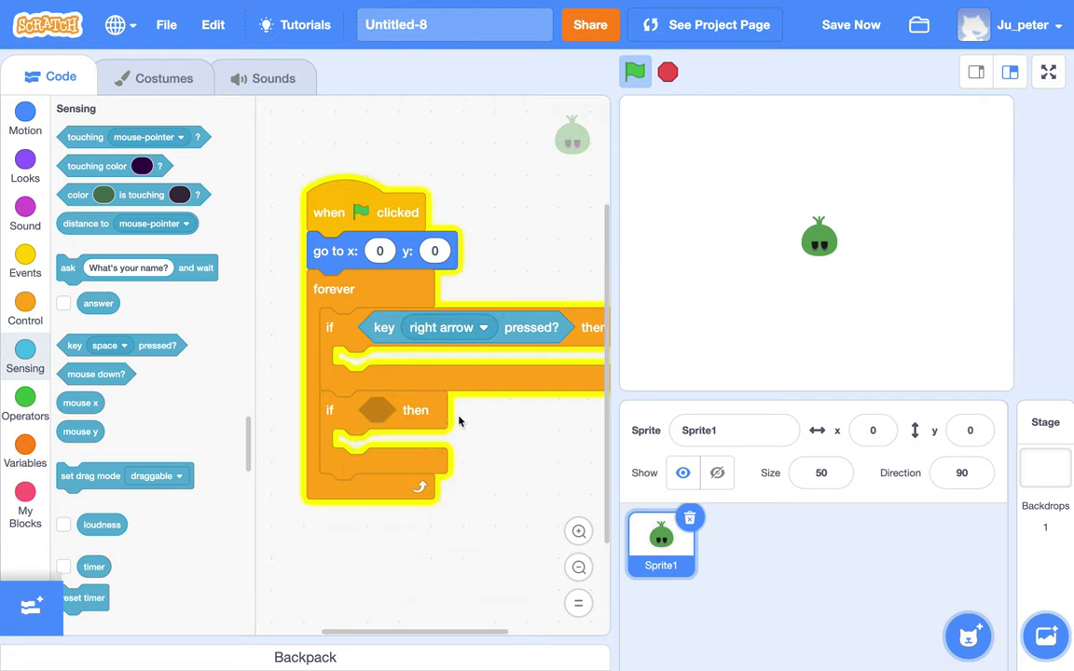
- Duplicate the key-pressed condition into the second if-then block and set its key to left arrow
{"action": "right_click", "coordinate": [390, 333]}
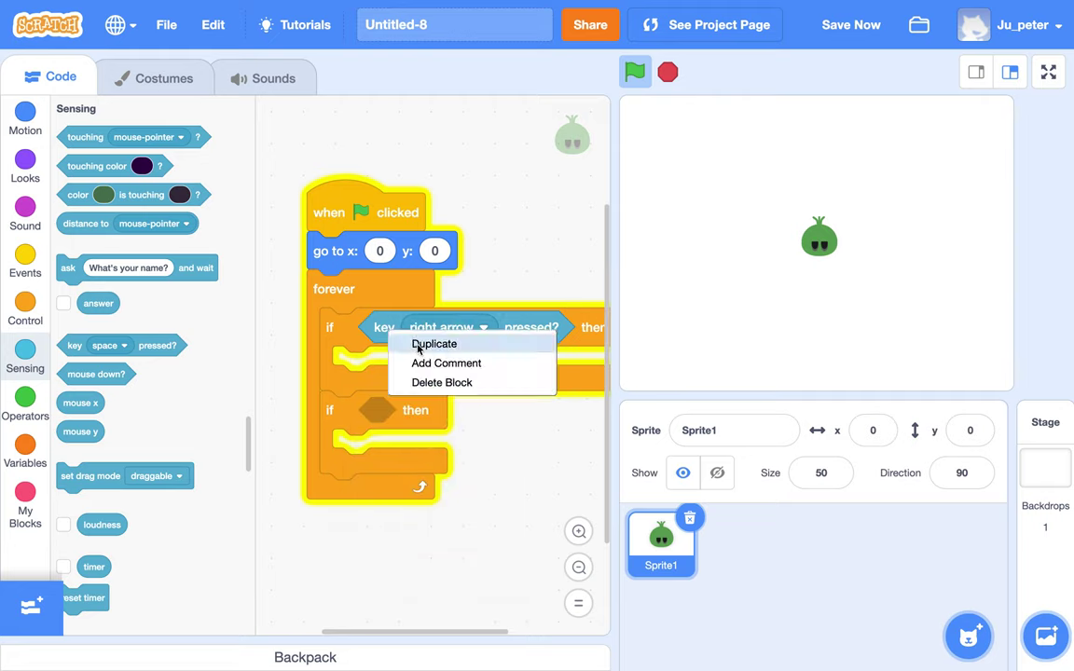
{"action": "left_click", "coordinate": [415, 343]}
{"action": "left_click", "coordinate": [393, 421]}
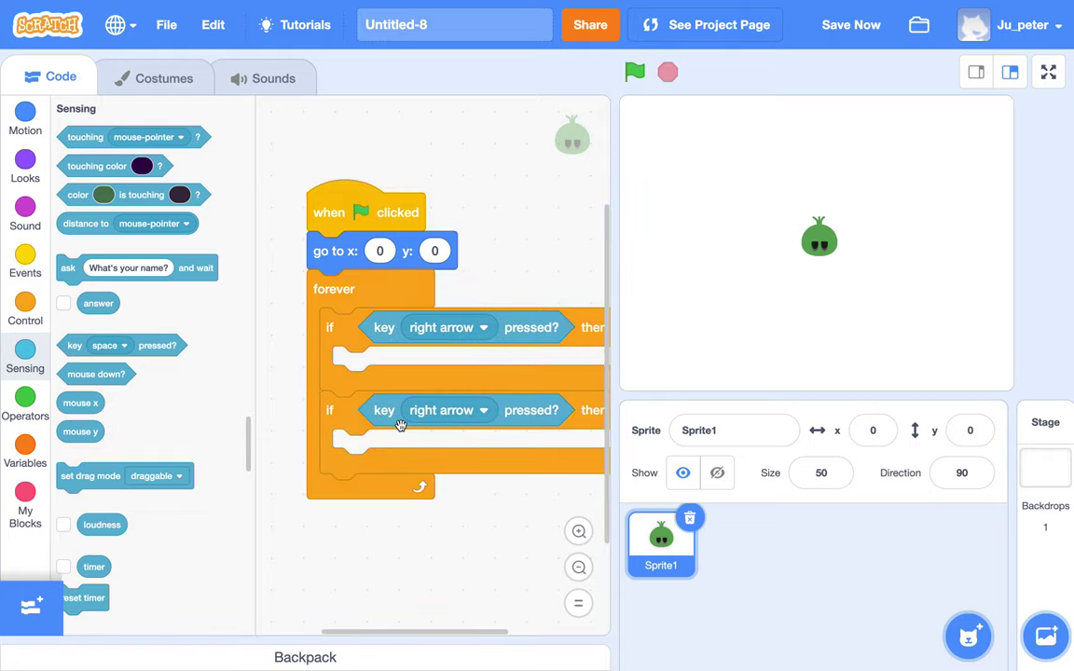
{"action": "left_click", "coordinate": [448, 413]}
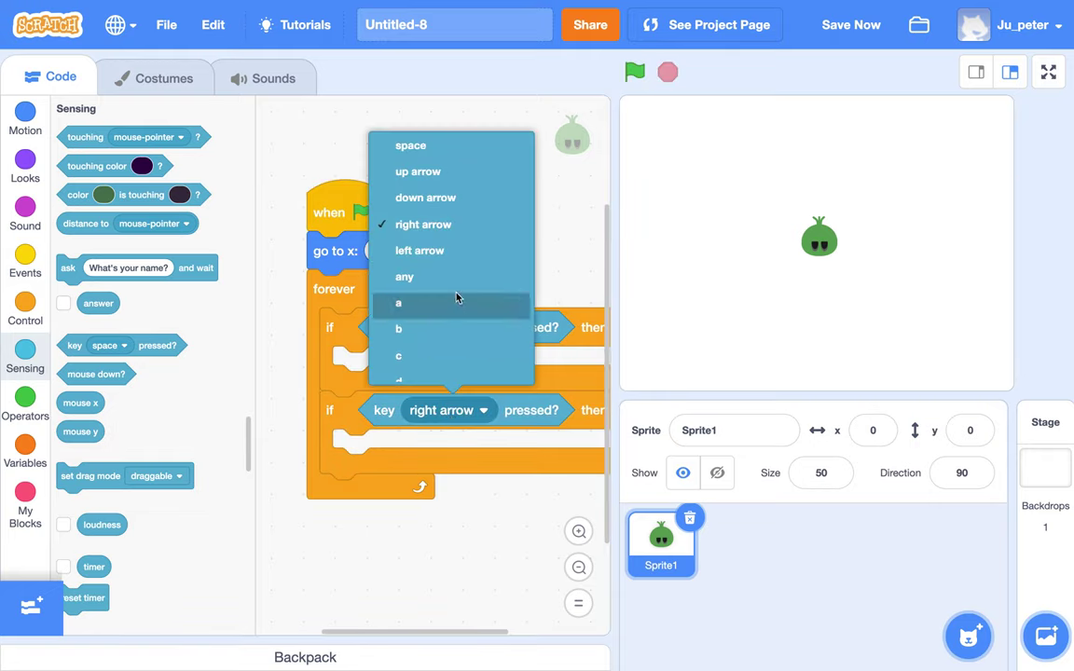
{"action": "left_click", "coordinate": [446, 252]}
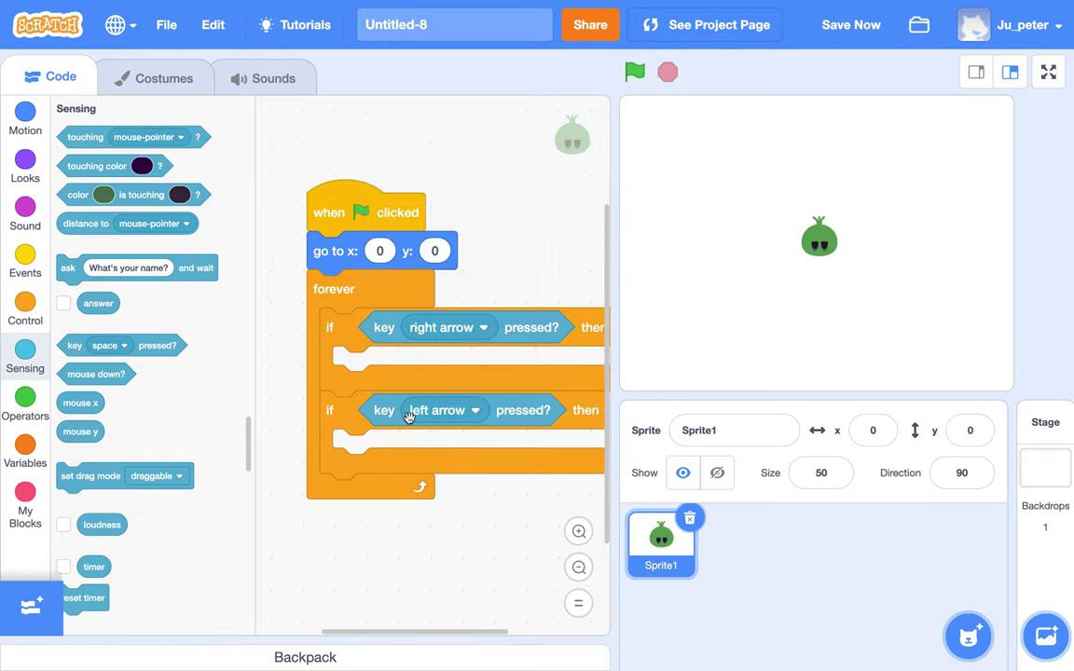
- Duplicate the left arrow if-then block directly below itself inside the loop and set the copy's key to up arrow
{"action": "right_click", "coordinate": [348, 414]}
{"action": "left_click", "coordinate": [371, 427]}
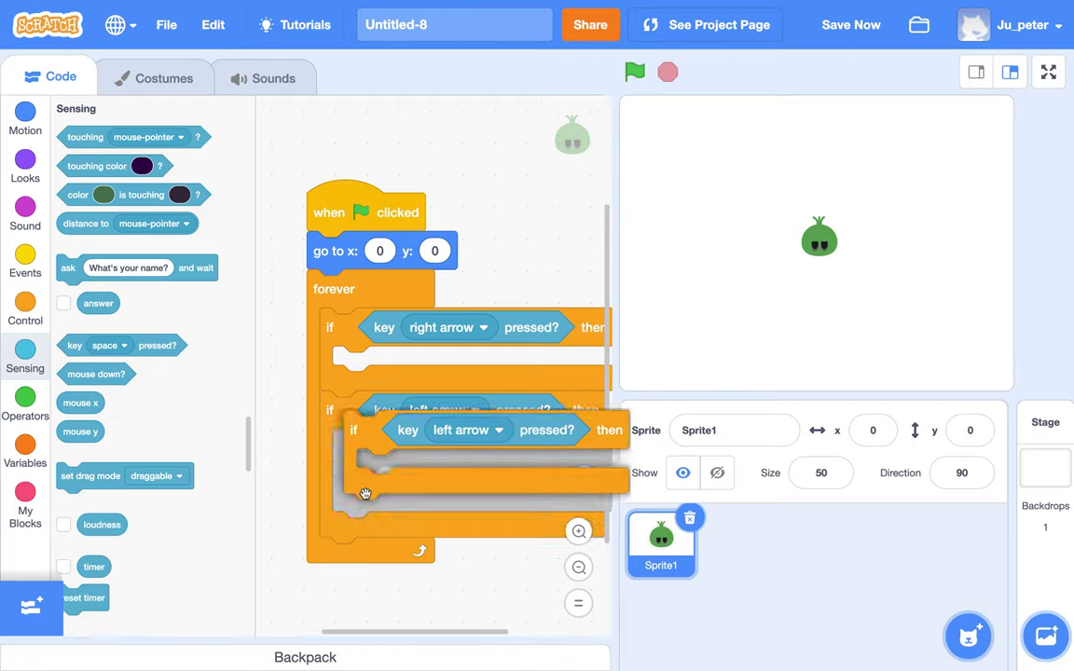
{"action": "left_click", "coordinate": [360, 508]}
{"action": "left_click", "coordinate": [438, 495]}
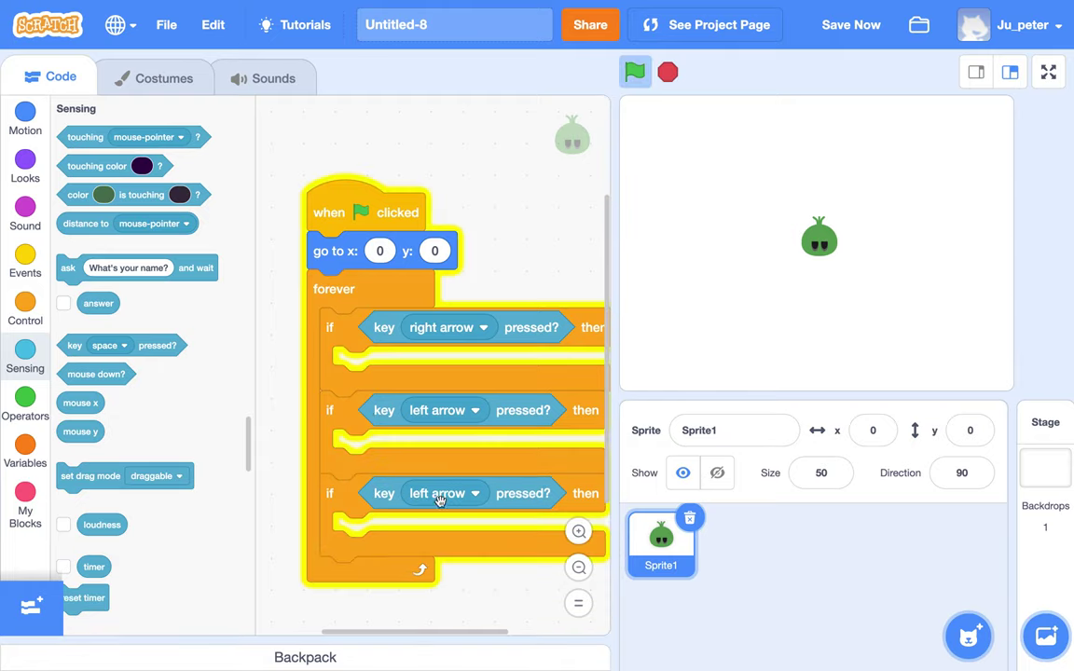
{"action": "left_click", "coordinate": [440, 498]}
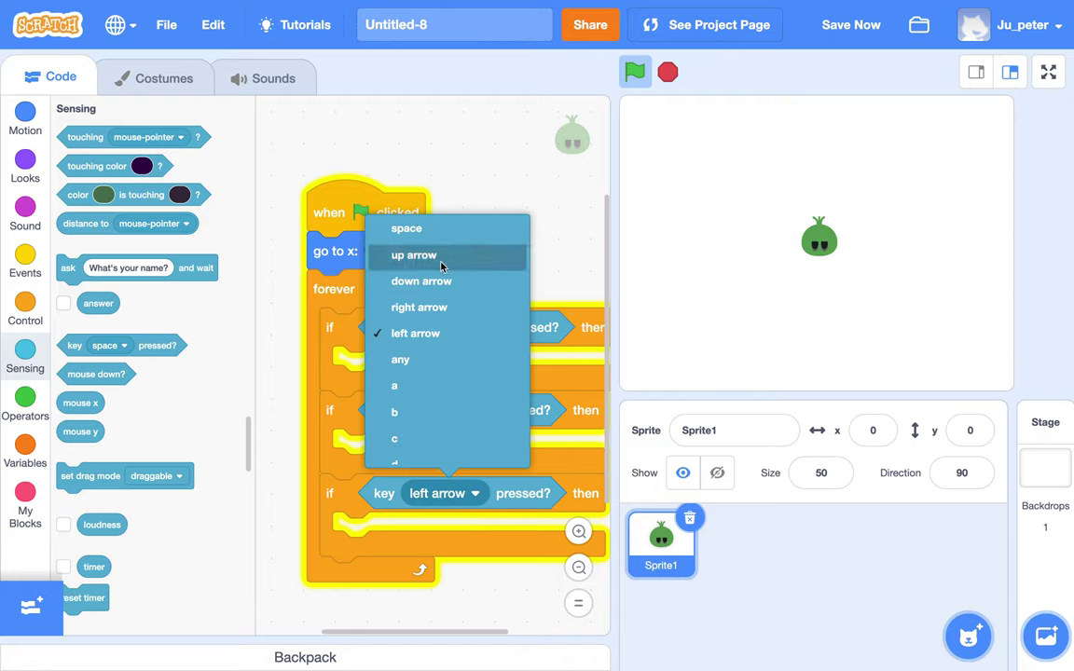
{"action": "left_click", "coordinate": [439, 257]}
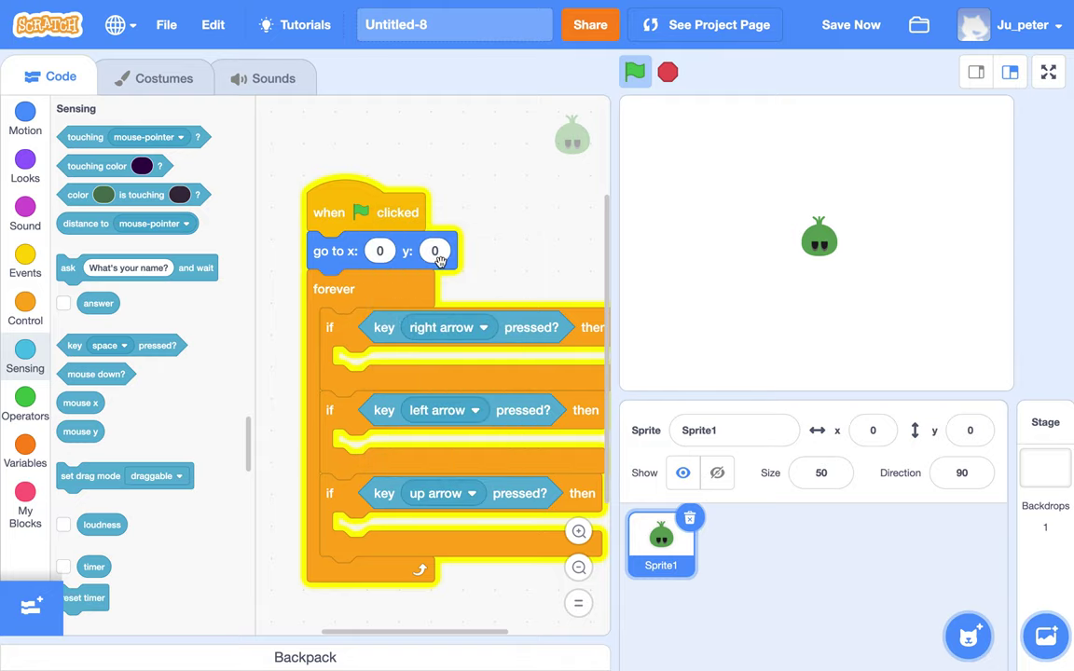
- Duplicate the up arrow if-then block below itself as the loop's fourth condition and set its key to down arrow
{"action": "right_click", "coordinate": [345, 503]}
{"action": "left_click", "coordinate": [386, 515]}
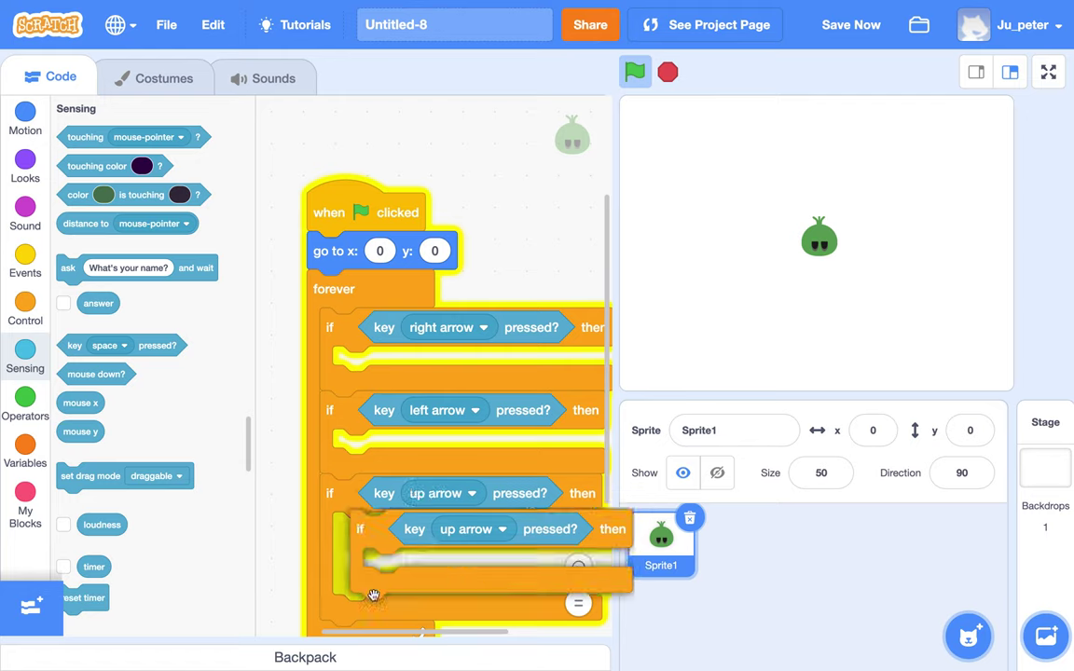
{"action": "left_click", "coordinate": [454, 584]}
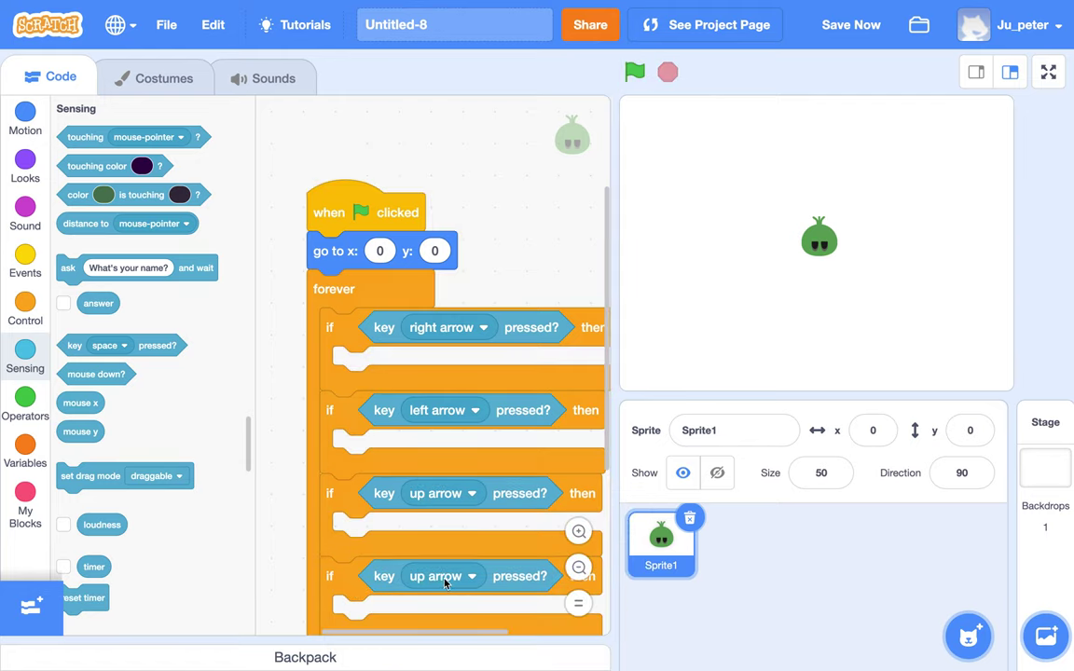
{"action": "left_click", "coordinate": [445, 578]}
{"action": "left_click", "coordinate": [436, 364]}
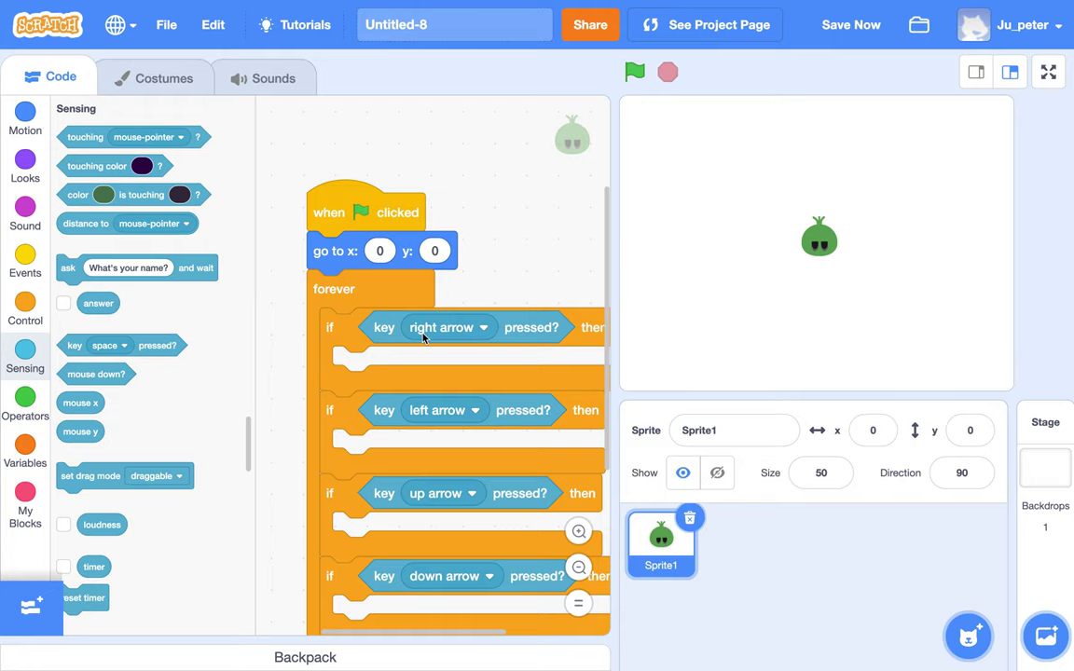
- Put a change x block inside the right arrow condition and set its amount to 4
{"action": "left_click", "coordinate": [26, 117]}
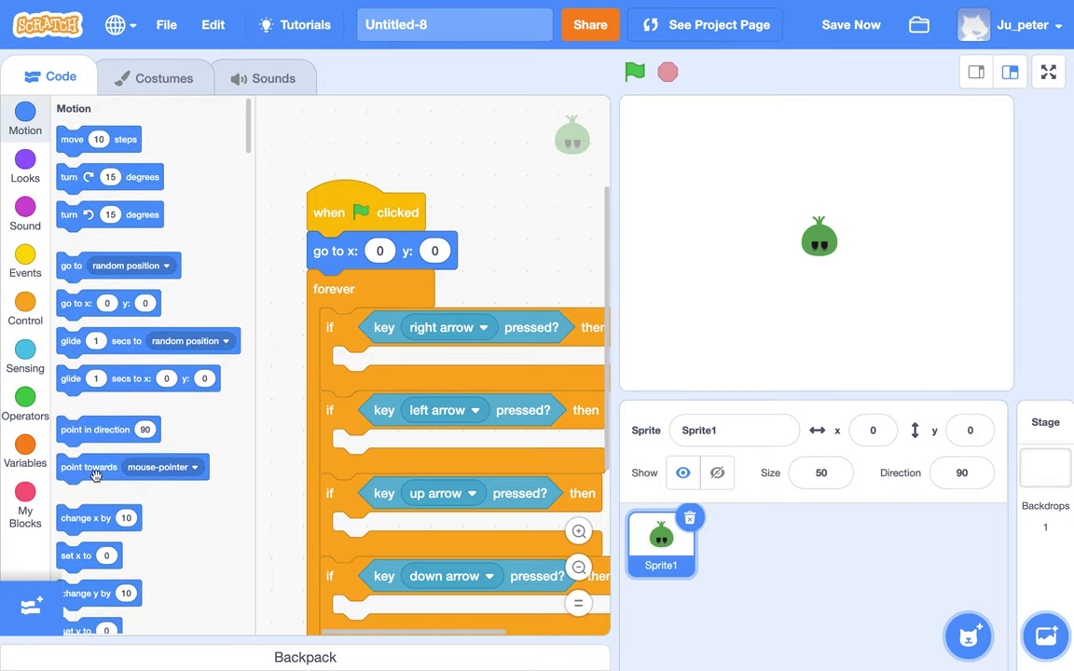
{"action": "scroll", "coordinate": [95, 476], "scroll_direction": "down", "scroll_amount": 1}
{"action": "left_click_drag", "start_coordinate": [81, 447], "coordinate": [378, 369]}
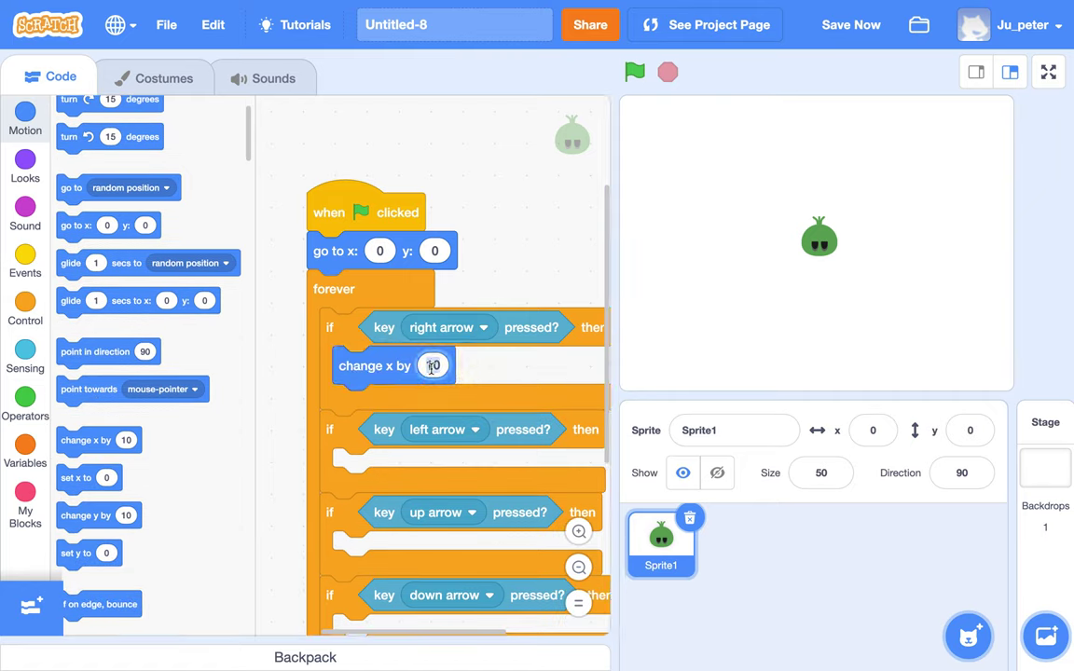
{"action": "type", "text": "4"}
- Duplicate the change x by 4 block from the right arrow condition
{"action": "right_click", "coordinate": [390, 366]}
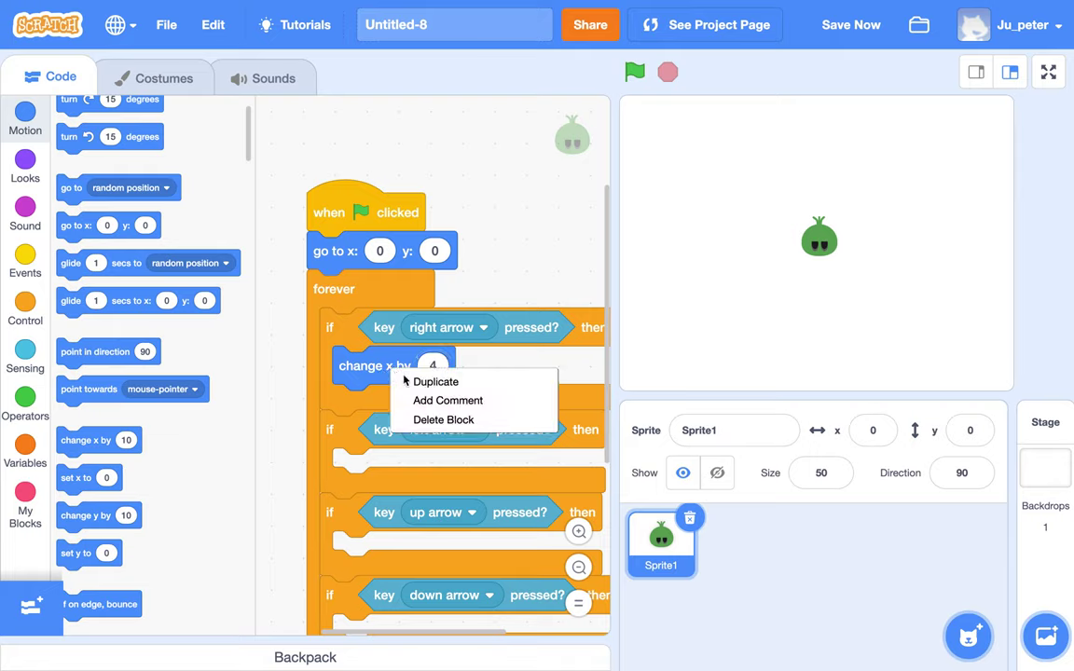